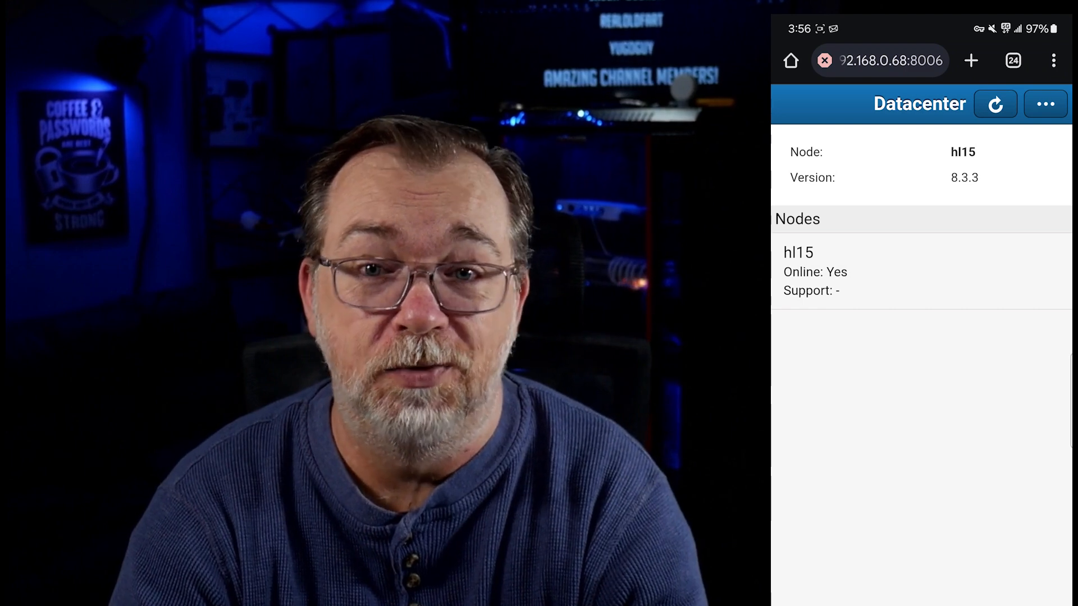
# Open node hl15 and inspect the dumbpad container (CT 103), returning to the node
pyautogui.click(957, 271)
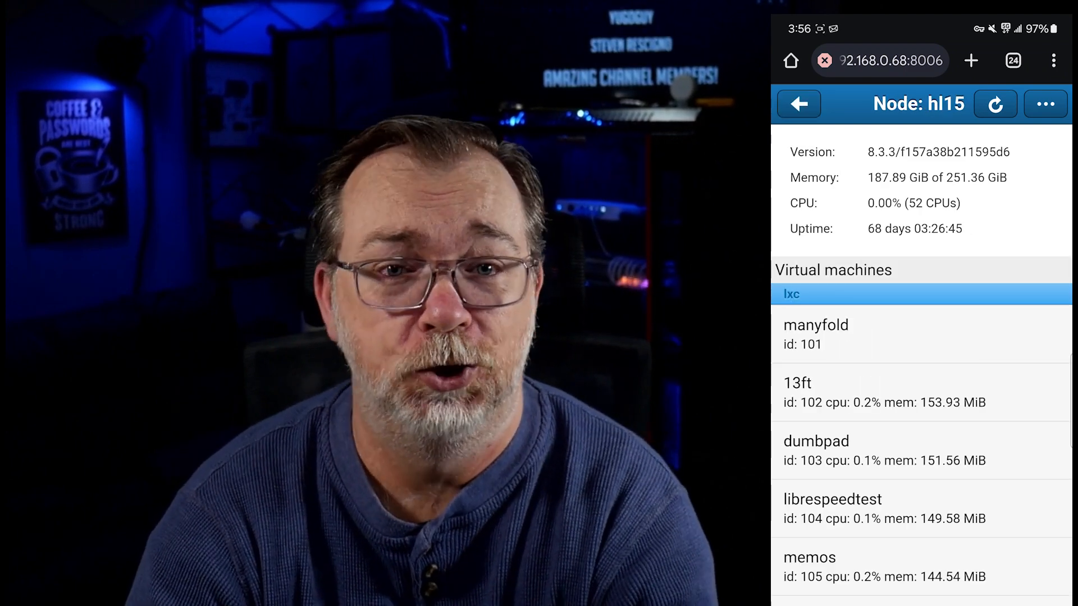
pyautogui.scroll(-10, 921, 449)
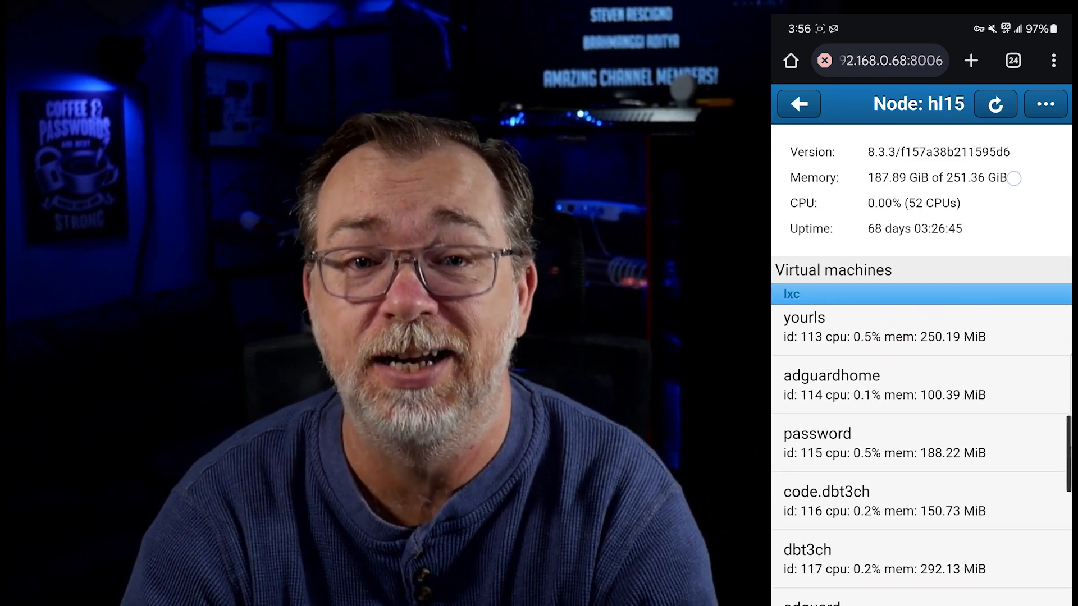
pyautogui.scroll(4, 957, 405)
pyautogui.scroll(6, 957, 406)
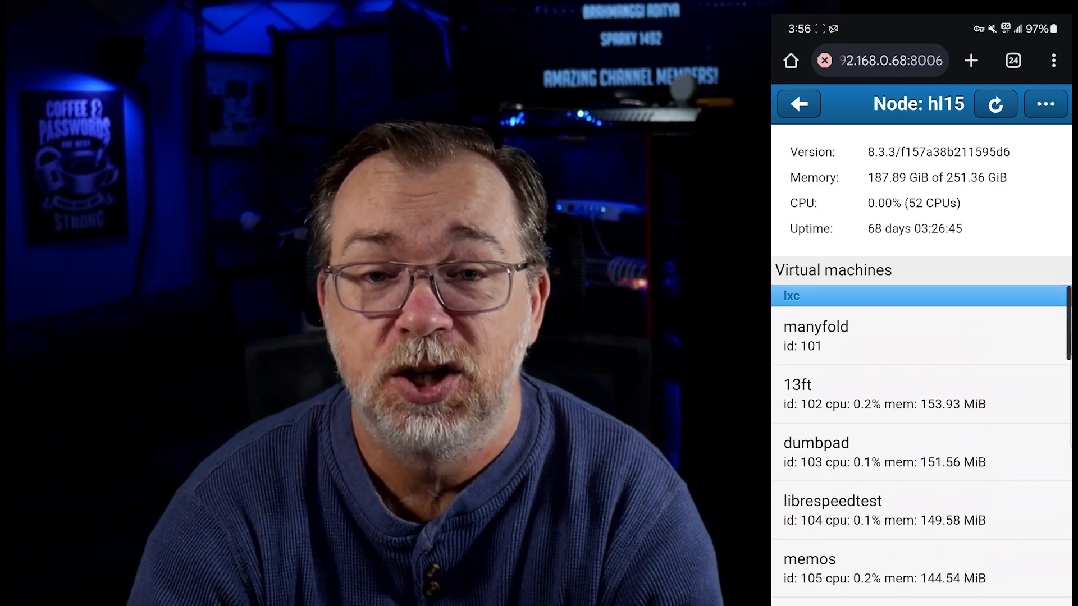
pyautogui.click(875, 451)
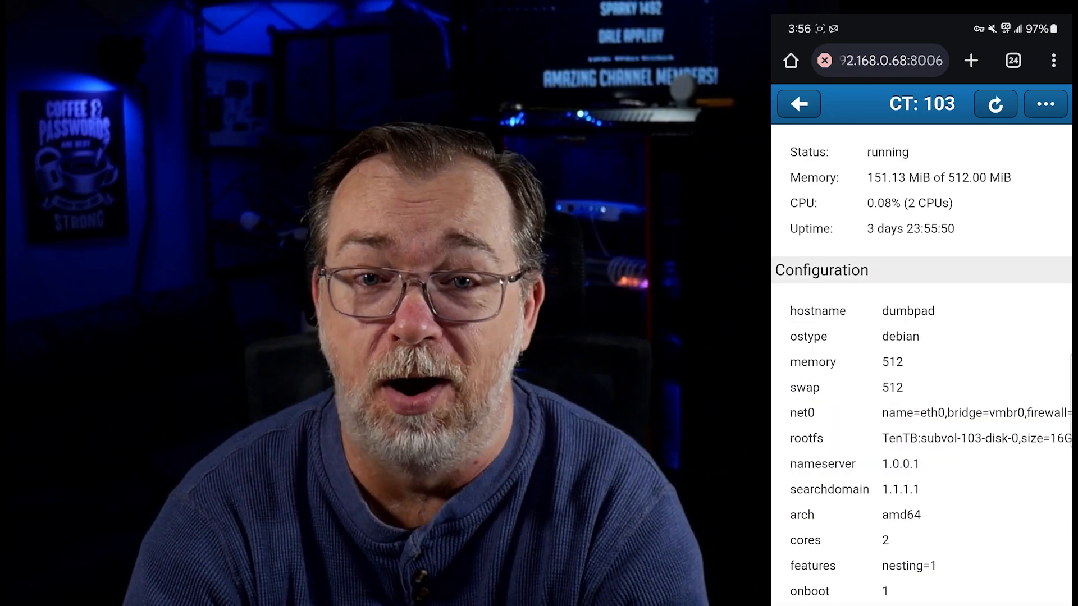
pyautogui.scroll(-4, 1015, 204)
pyautogui.scroll(4, 991, 519)
pyautogui.click(799, 103)
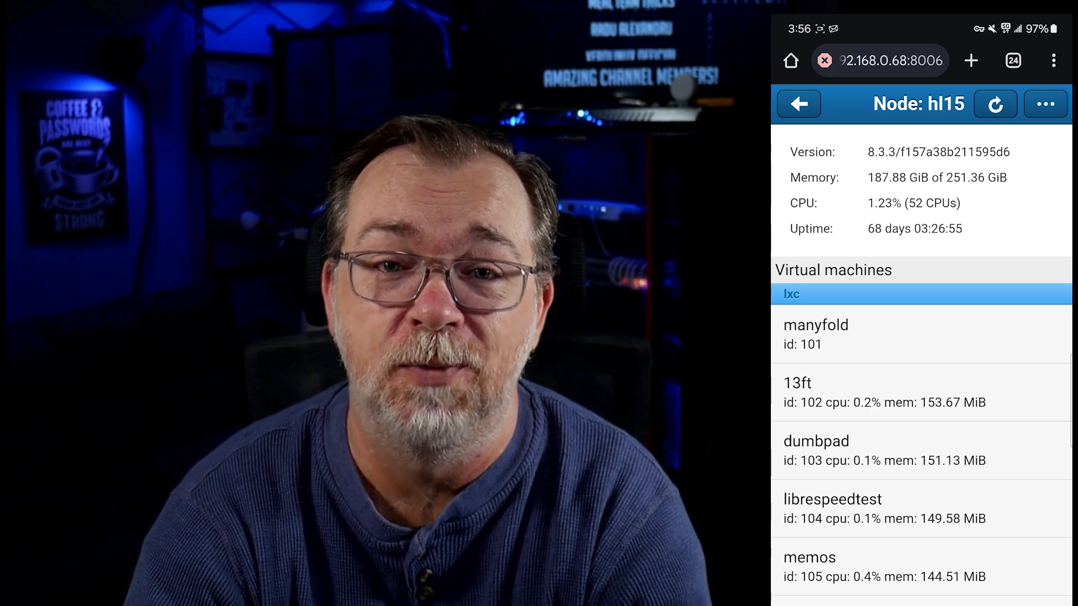
# Inspect the code.dbt3ch container (CT 116) and return to hl15's container list
pyautogui.scroll(-10, 920, 449)
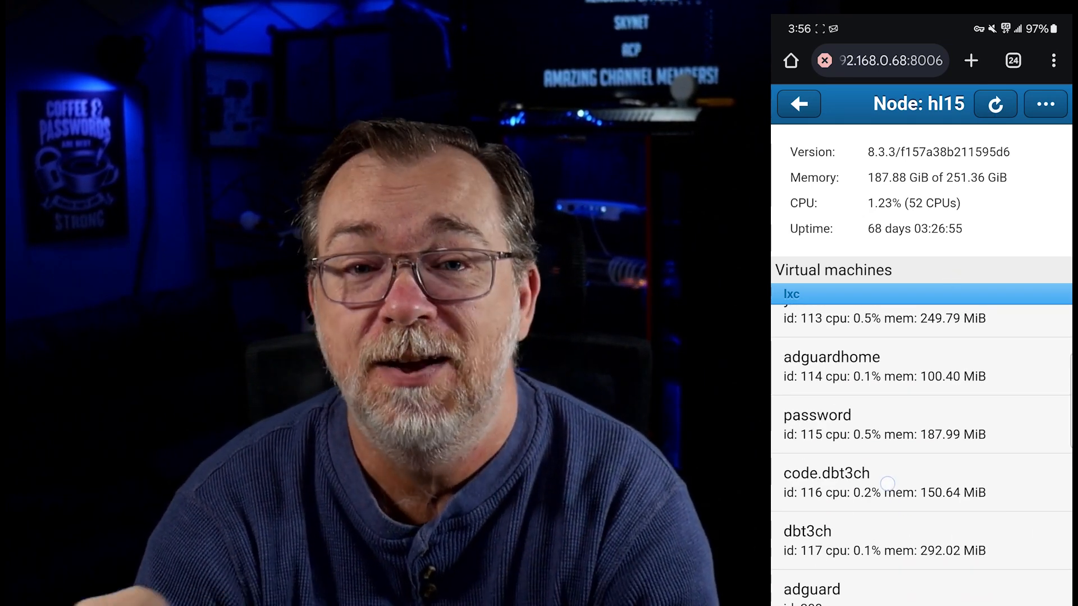
pyautogui.click(887, 483)
pyautogui.click(798, 103)
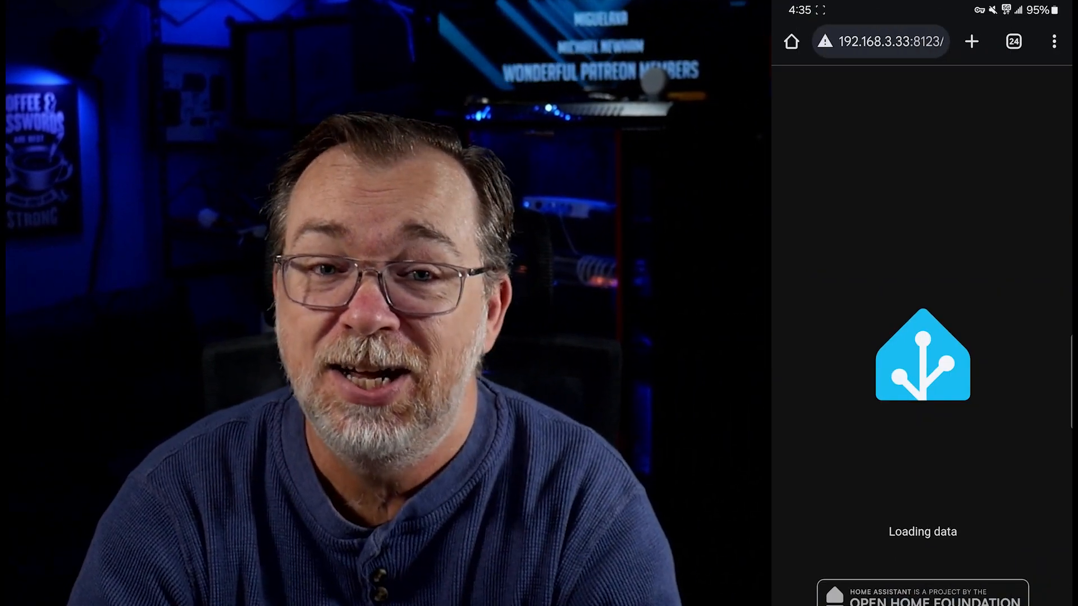
# Toggle Keylight Right on and off, then switch to the Master Bedroom dashboard
pyautogui.click(1007, 276)
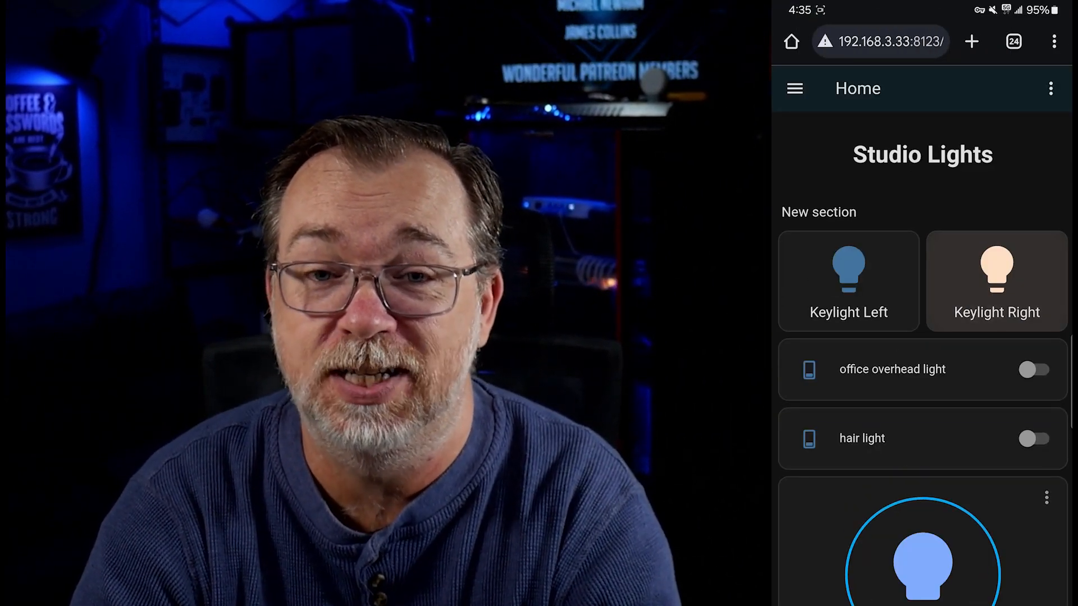
pyautogui.click(1011, 267)
pyautogui.click(794, 88)
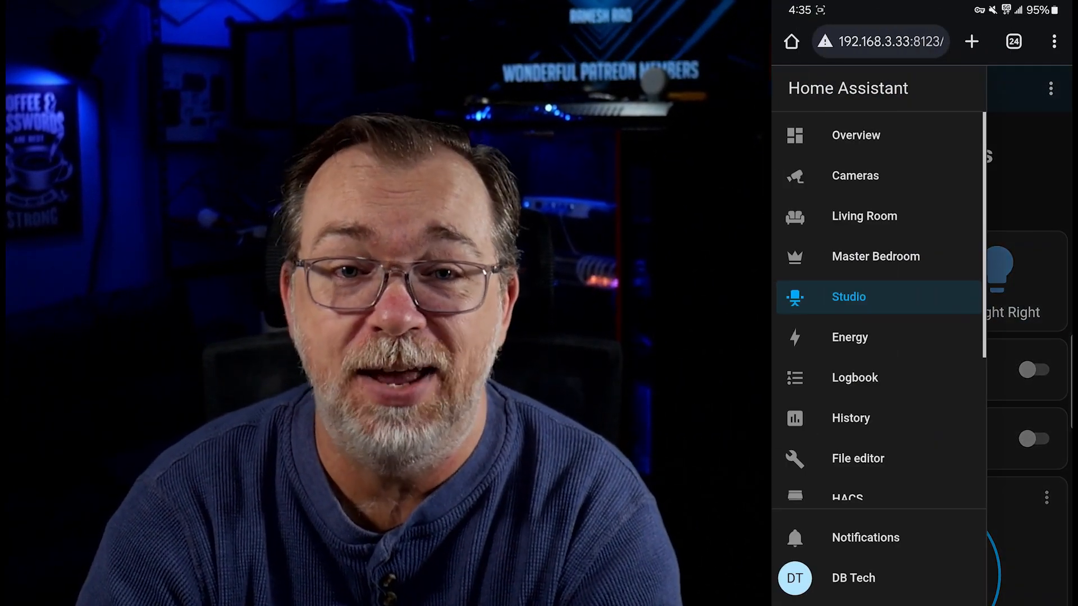
pyautogui.click(886, 257)
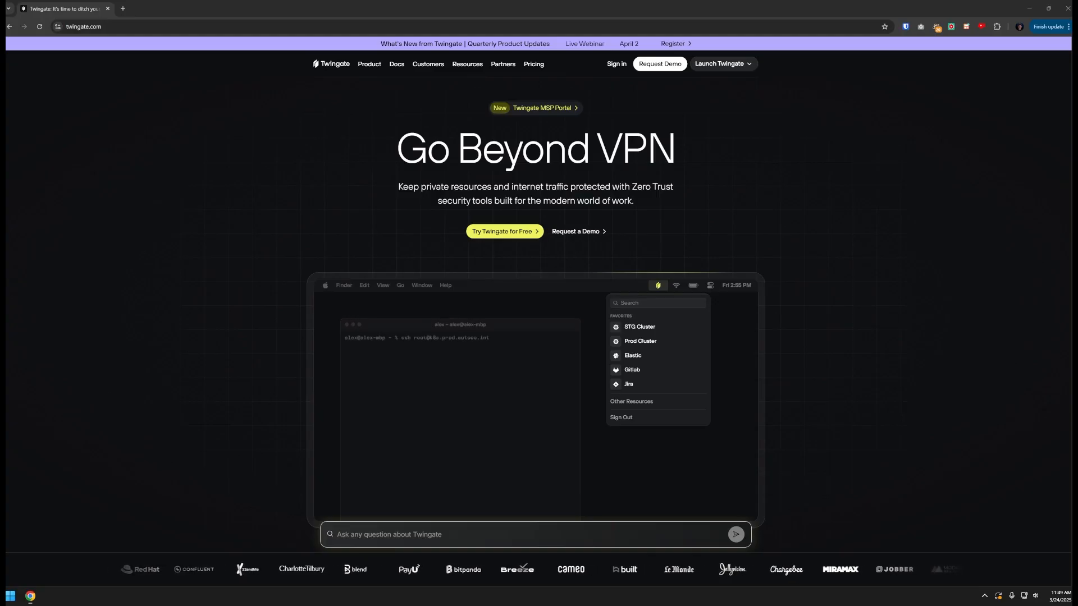
# Begin creating a new Twingate network for home use with the sign-up e-mail address
pyautogui.click(615, 65)
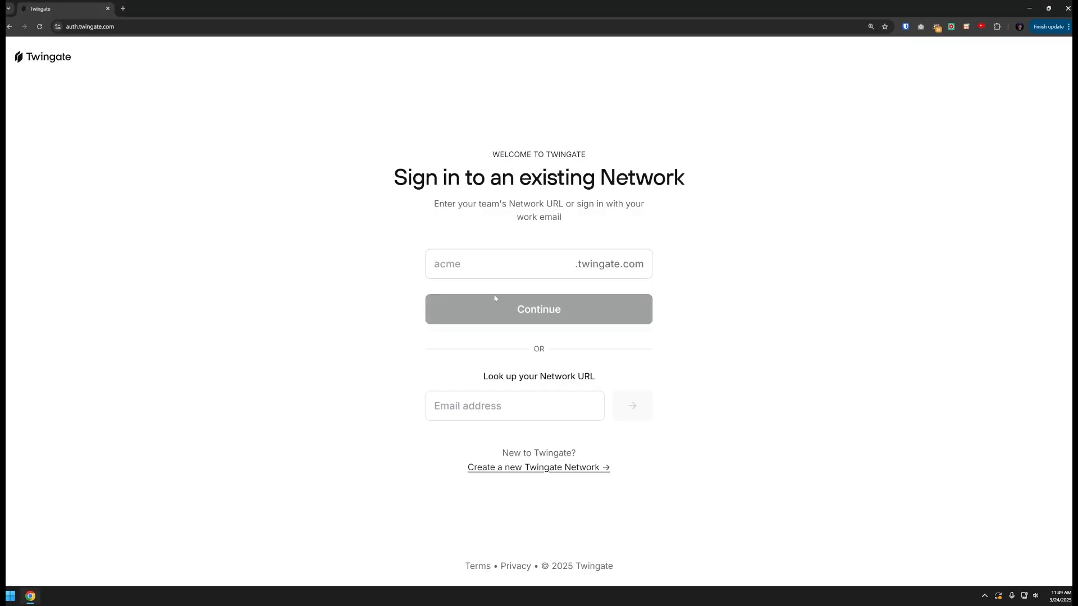
pyautogui.click(532, 473)
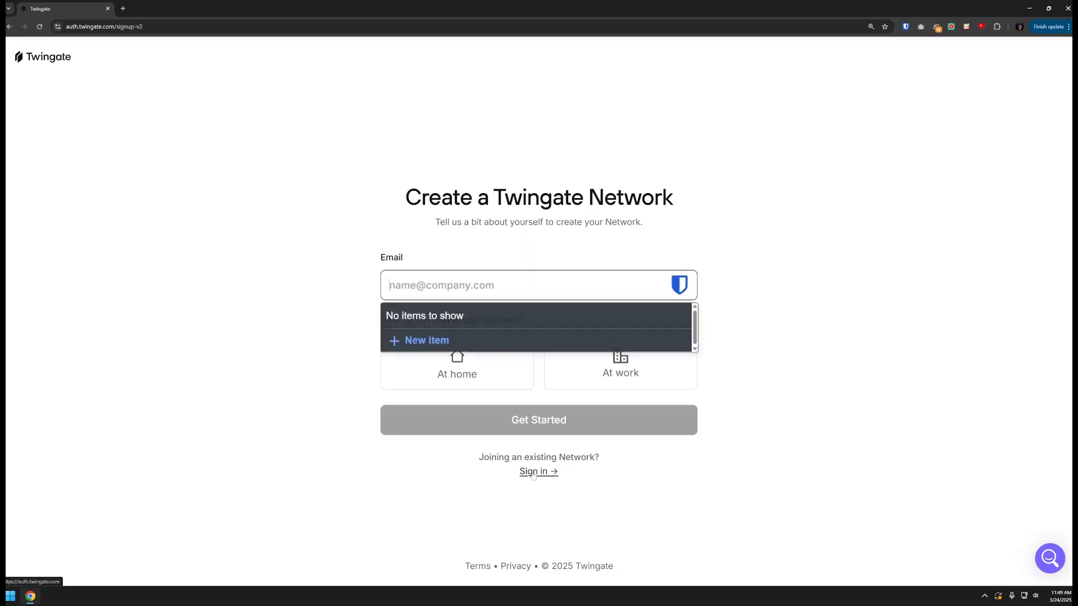
pyautogui.hotkey('ctrl', 'v')
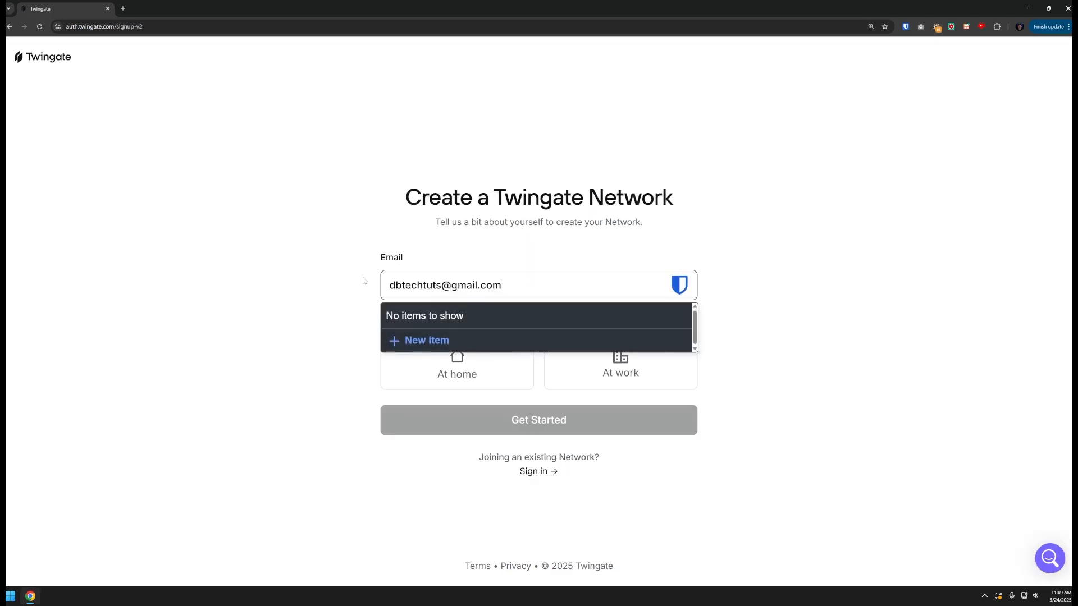
pyautogui.click(329, 265)
pyautogui.click(428, 373)
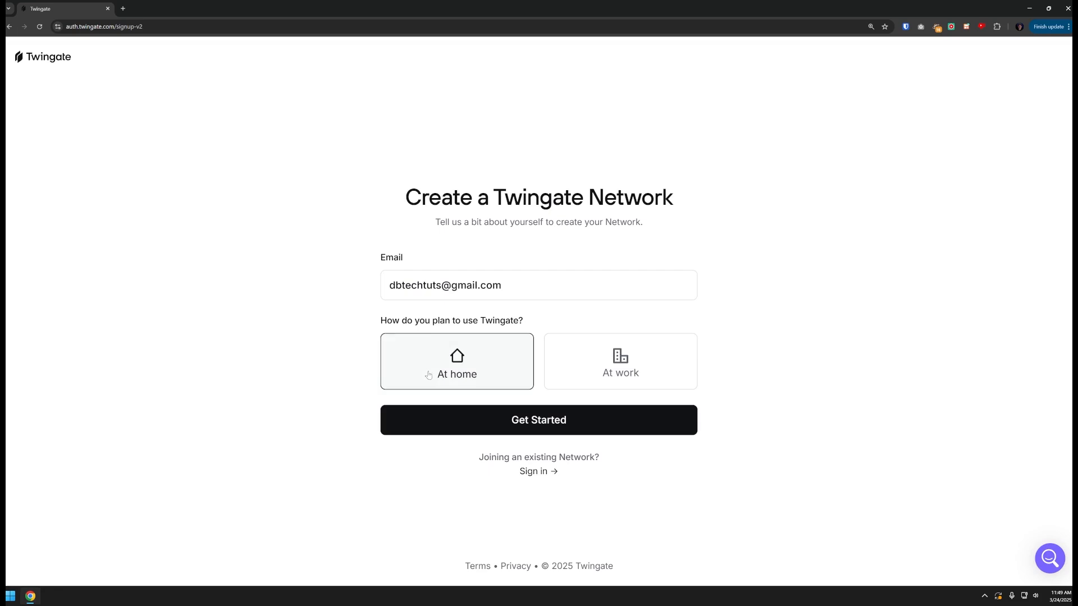
pyautogui.click(500, 423)
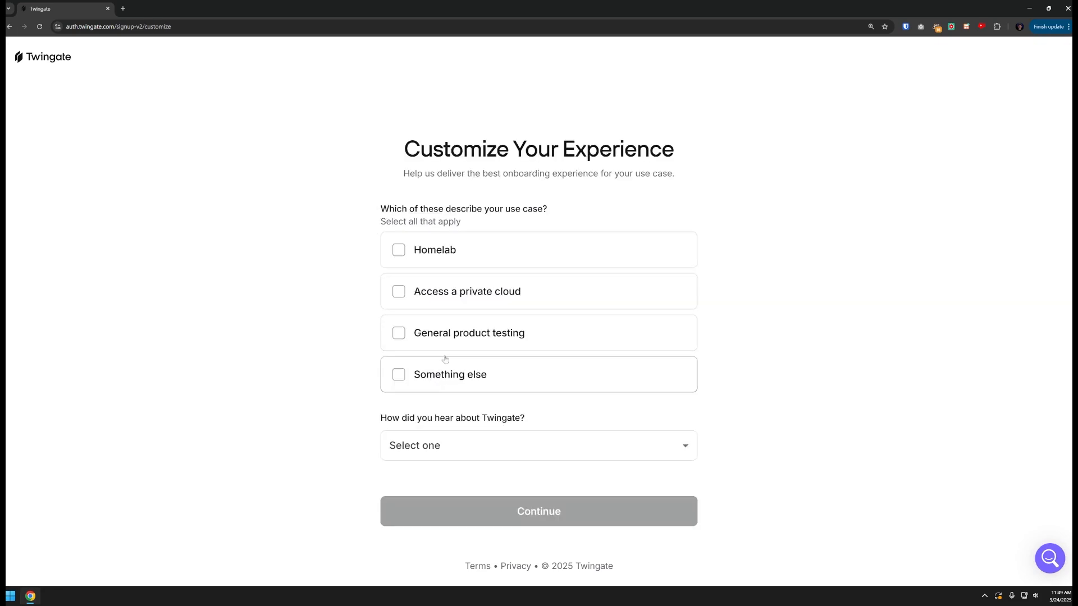
# Set Homelab as the use case and YouTube as the referral source
pyautogui.click(424, 251)
pyautogui.click(427, 445)
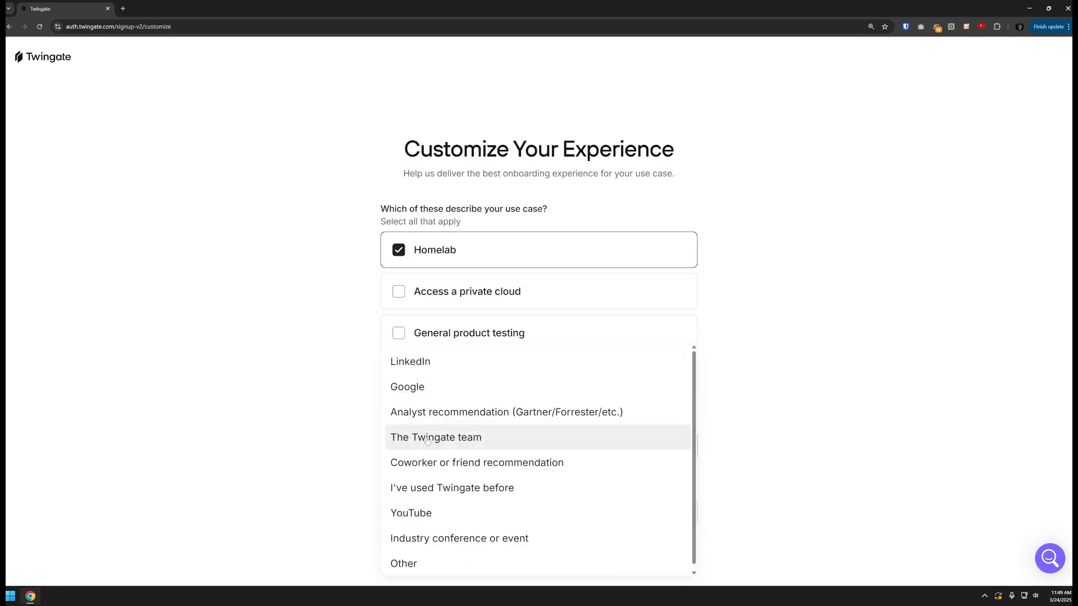
pyautogui.click(421, 511)
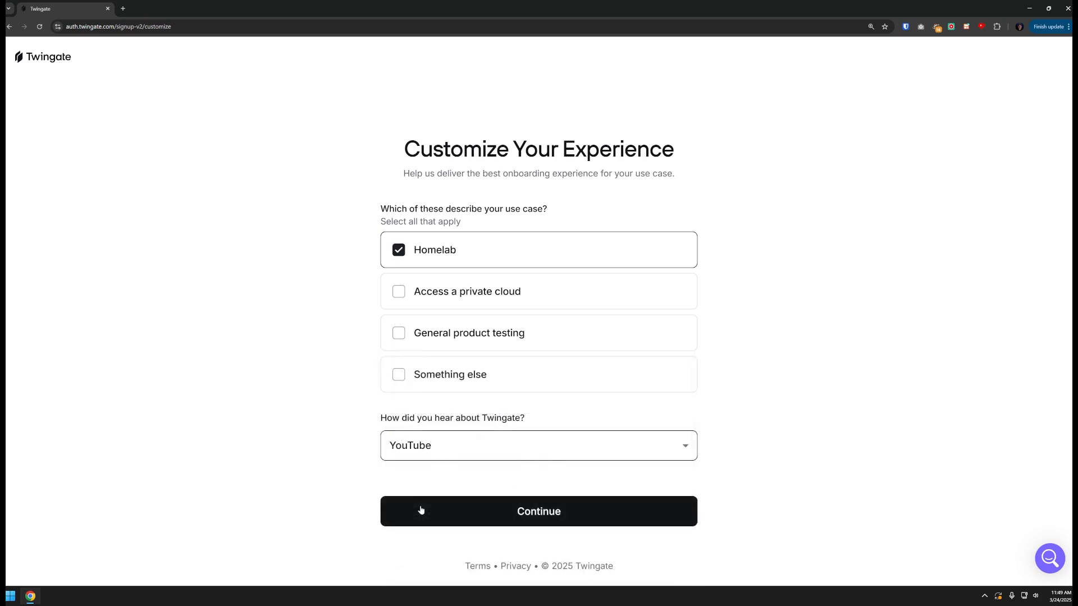
pyautogui.click(529, 512)
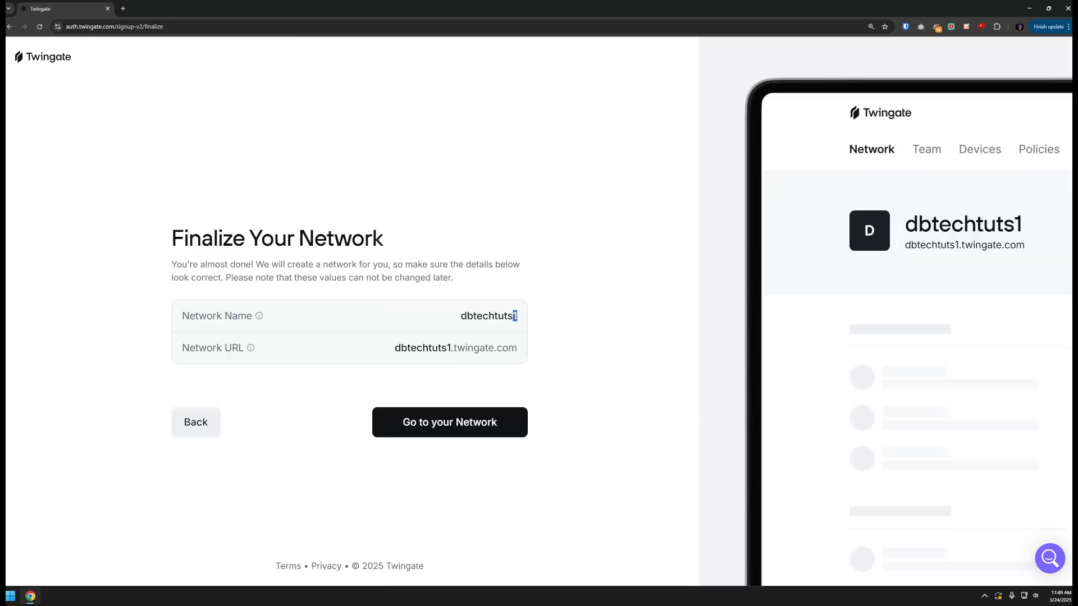
# Name the network dbtechvideo with a matching URL and sign up with Google
pyautogui.press('BackSpace')
pyautogui.press('BackSpace')
pyautogui.press('BackSpace')
pyautogui.press('BackSpace')
pyautogui.press('BackSpace')
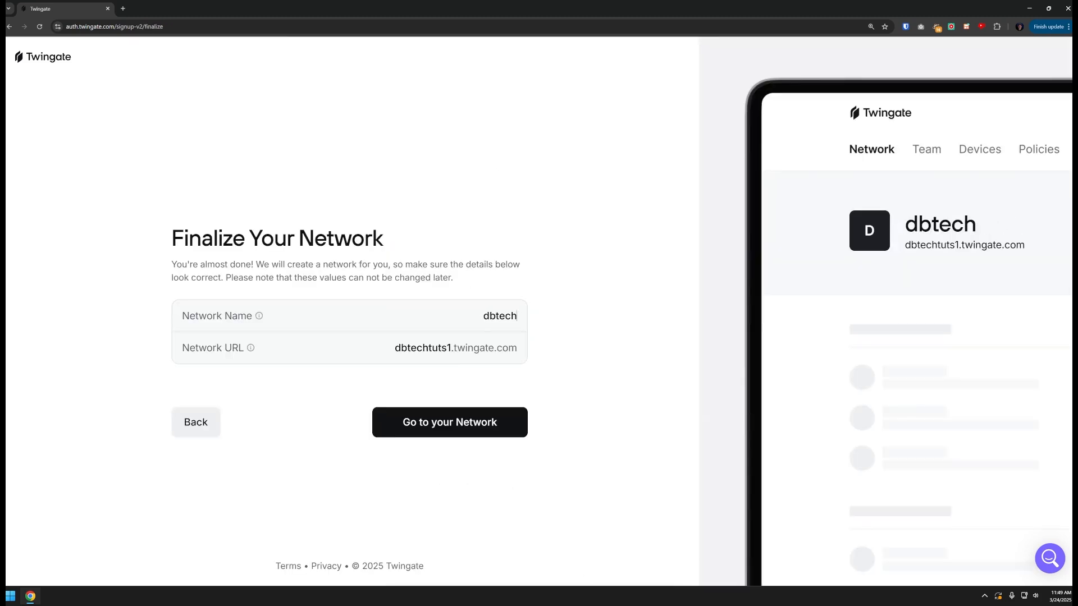
pyautogui.write('video')
pyautogui.hotkey('ctrl', 'a')
pyautogui.hotkey('ctrl', 'c')
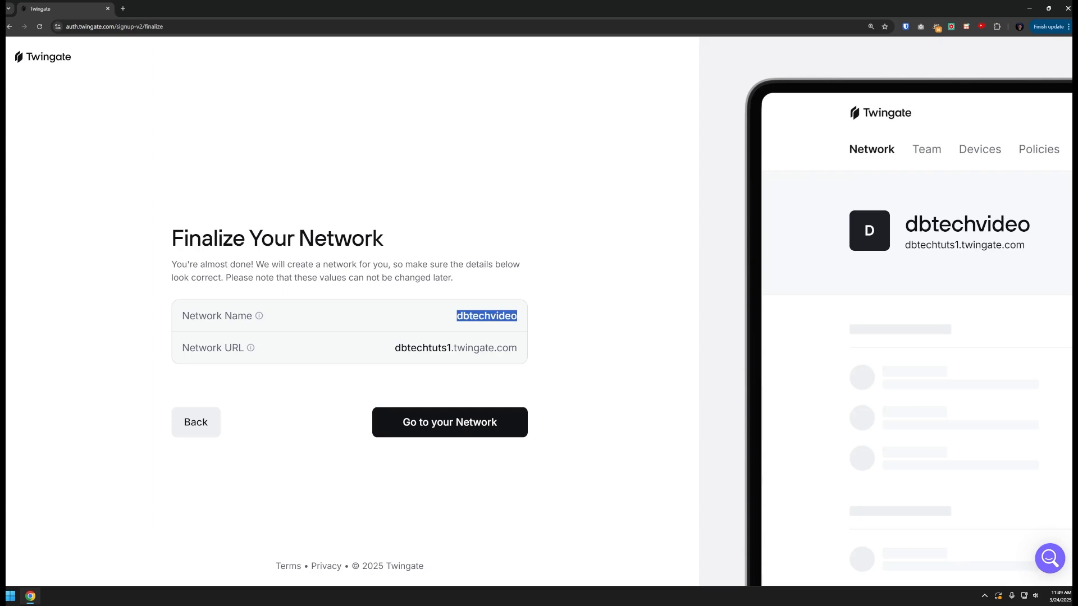
pyautogui.press('Tab')
pyautogui.hotkey('ctrl', 'v')
pyautogui.click(464, 422)
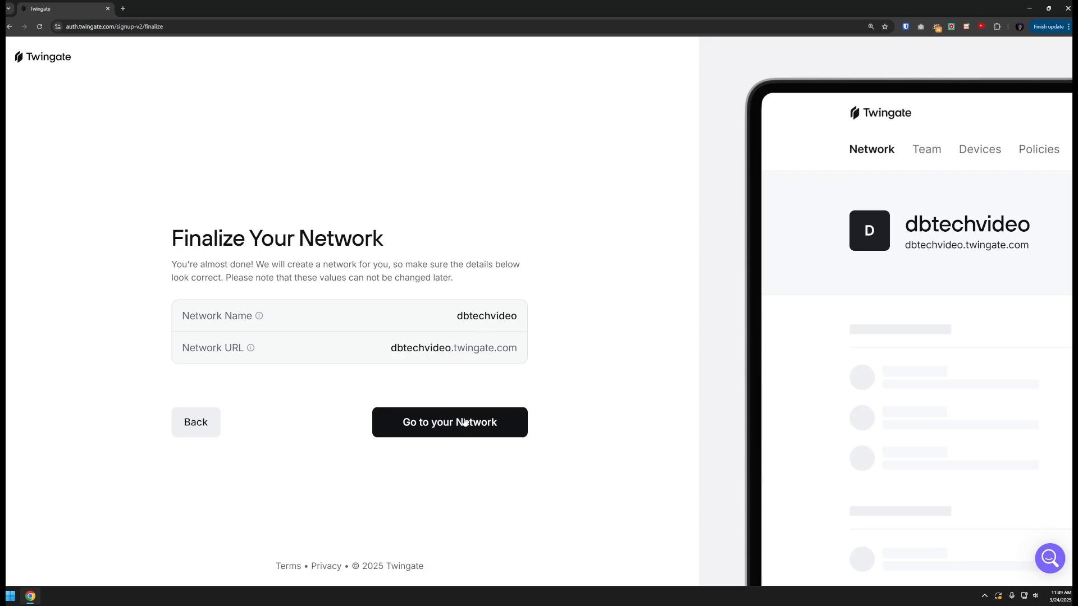
pyautogui.click(379, 241)
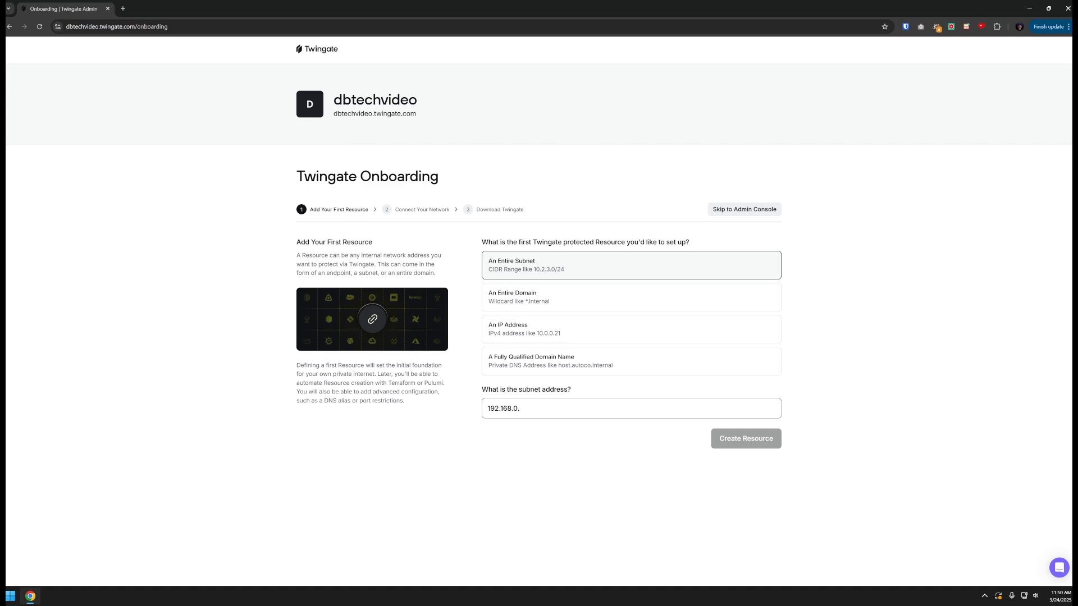
# Complete the first resource's subnet address as 192.168.0.0/24
pyautogui.write('0/24')
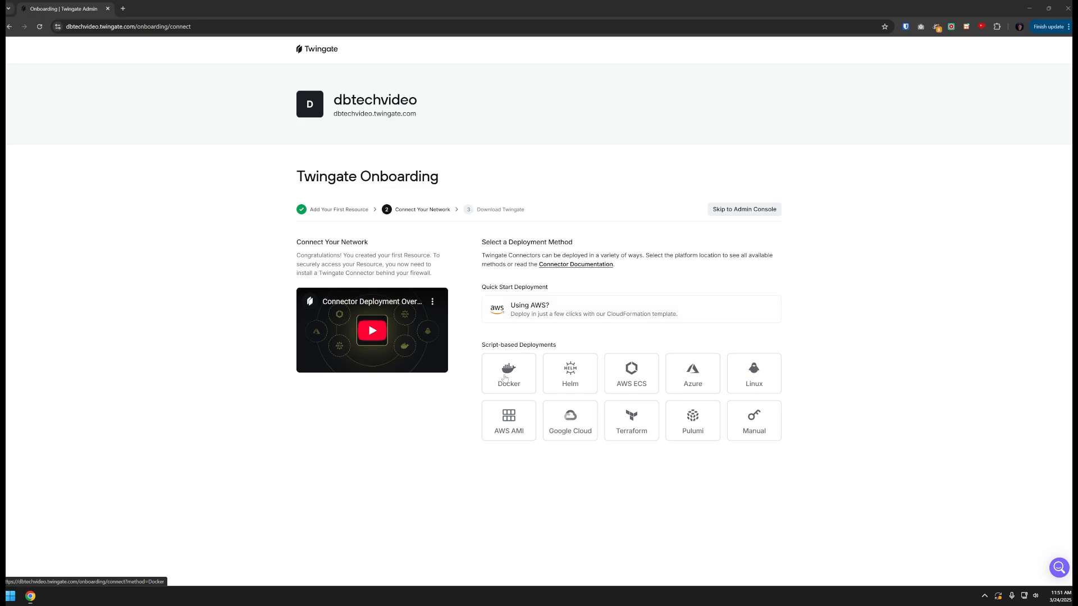
# Compare the Helm, AWS ECS and Azure deployment options, settling on Docker for the connector
pyautogui.click(505, 378)
pyautogui.click(568, 374)
pyautogui.click(630, 374)
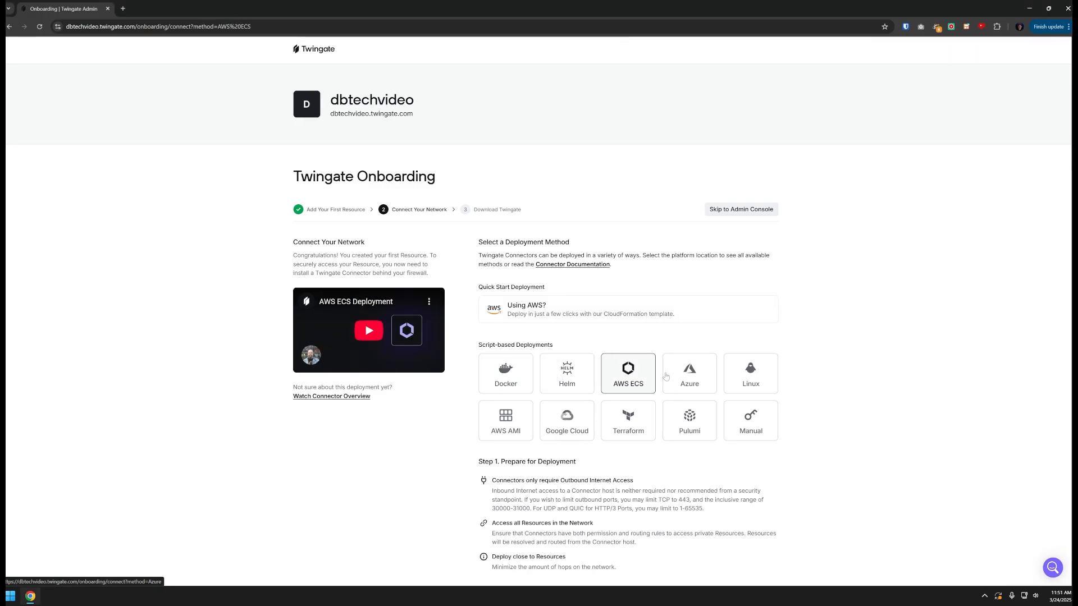
pyautogui.click(686, 374)
pyautogui.click(515, 375)
pyautogui.scroll(-4, 522, 378)
pyautogui.scroll(-3, 522, 379)
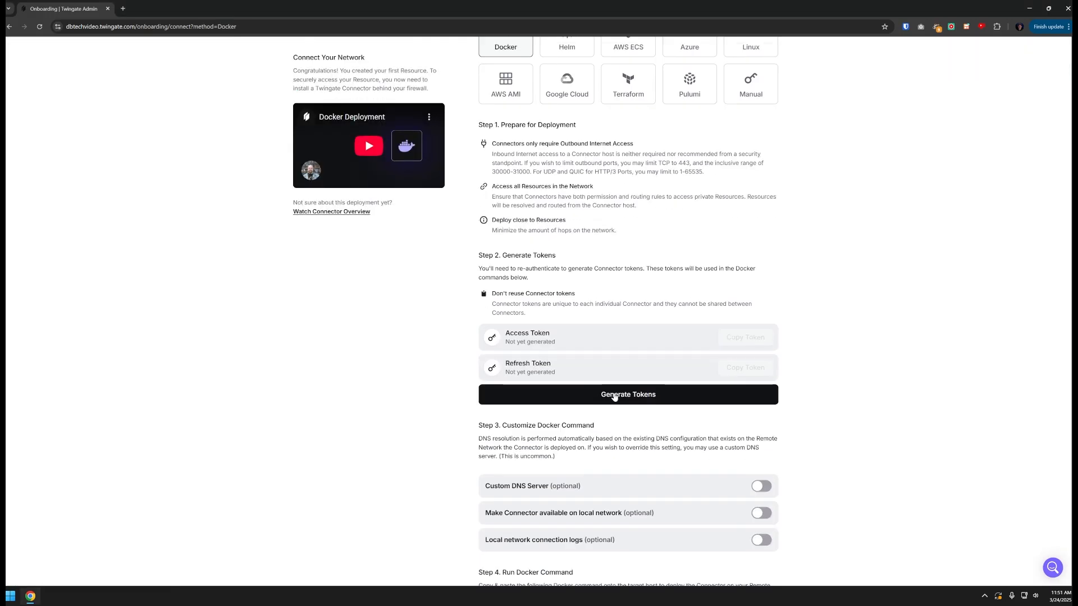
# Generate connector tokens via Google, enable local-network availability, and copy the Docker command
pyautogui.click(620, 399)
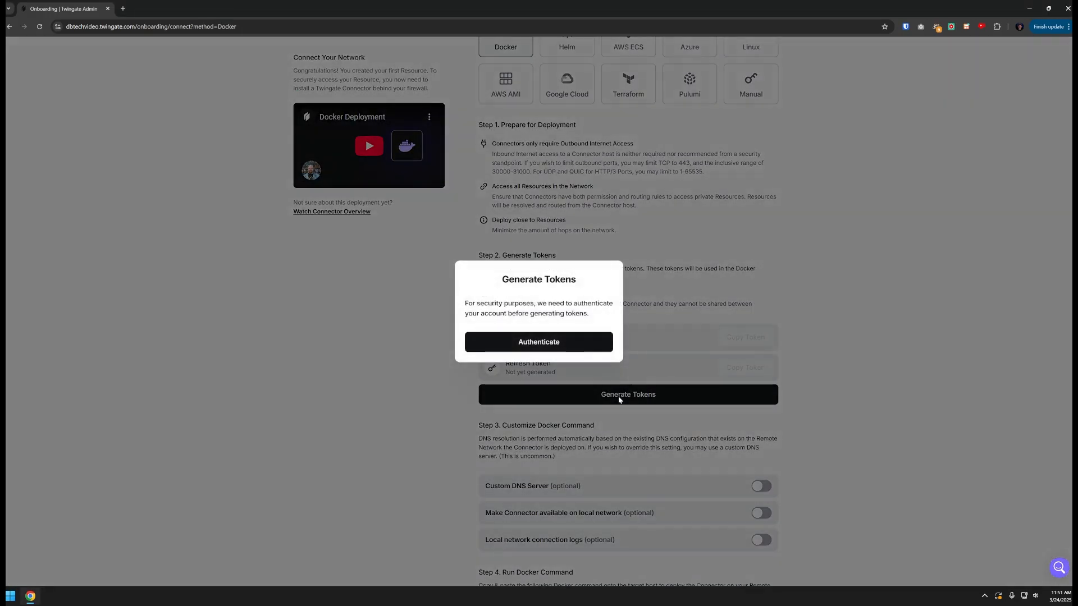
pyautogui.click(548, 347)
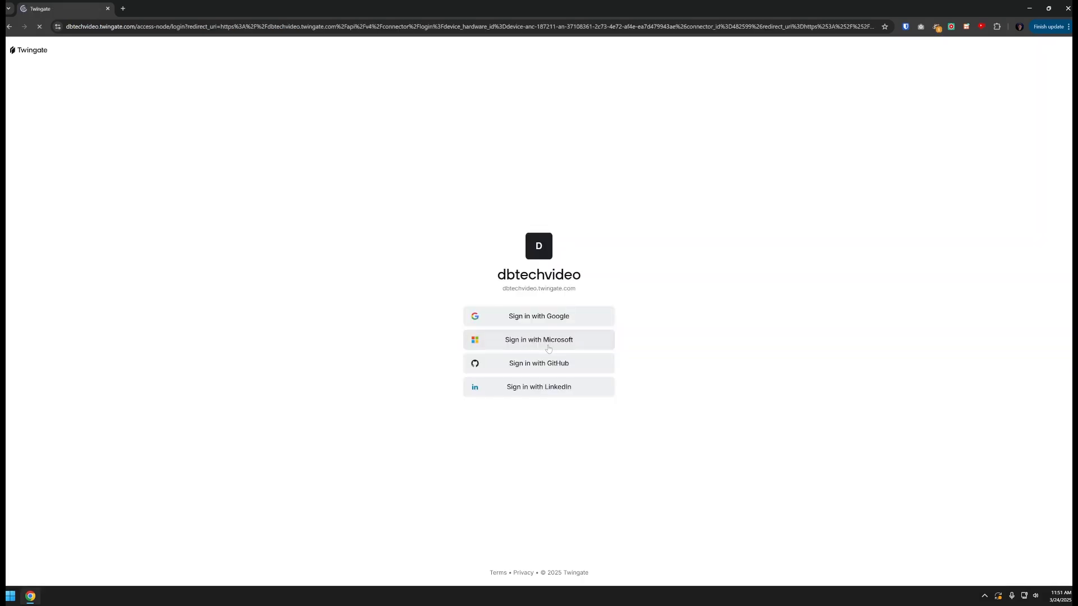
pyautogui.click(542, 316)
pyautogui.scroll(-3, 767, 308)
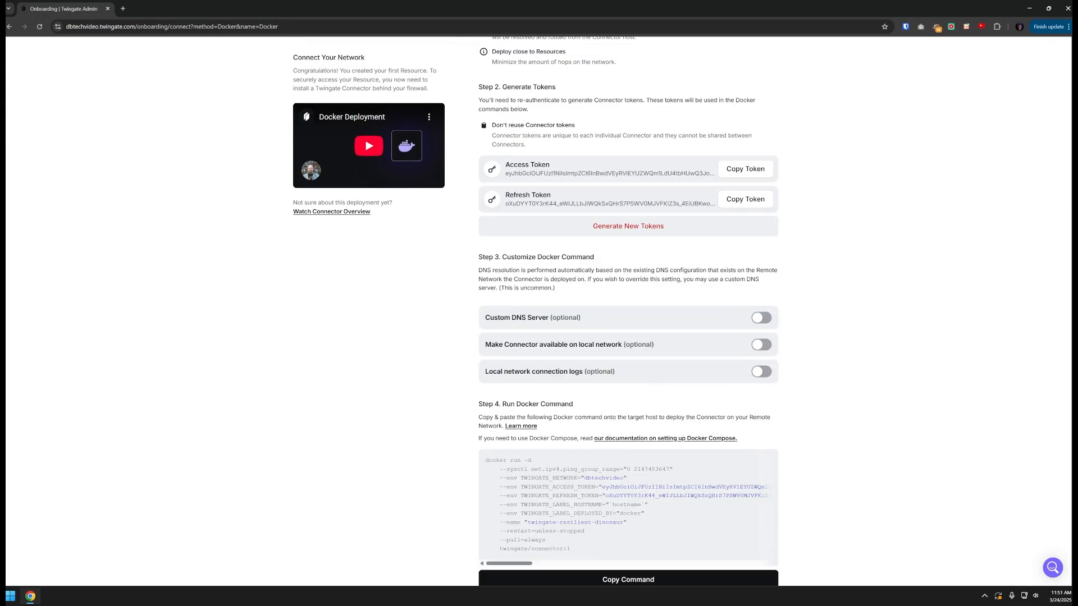
pyautogui.click(761, 344)
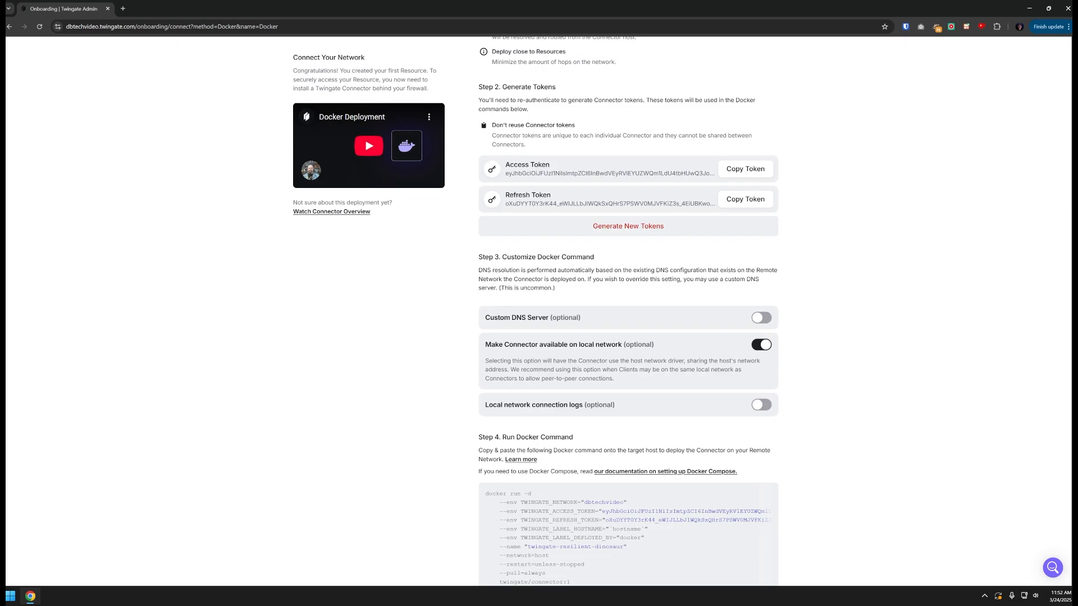
pyautogui.scroll(-3, 628, 392)
pyautogui.click(649, 496)
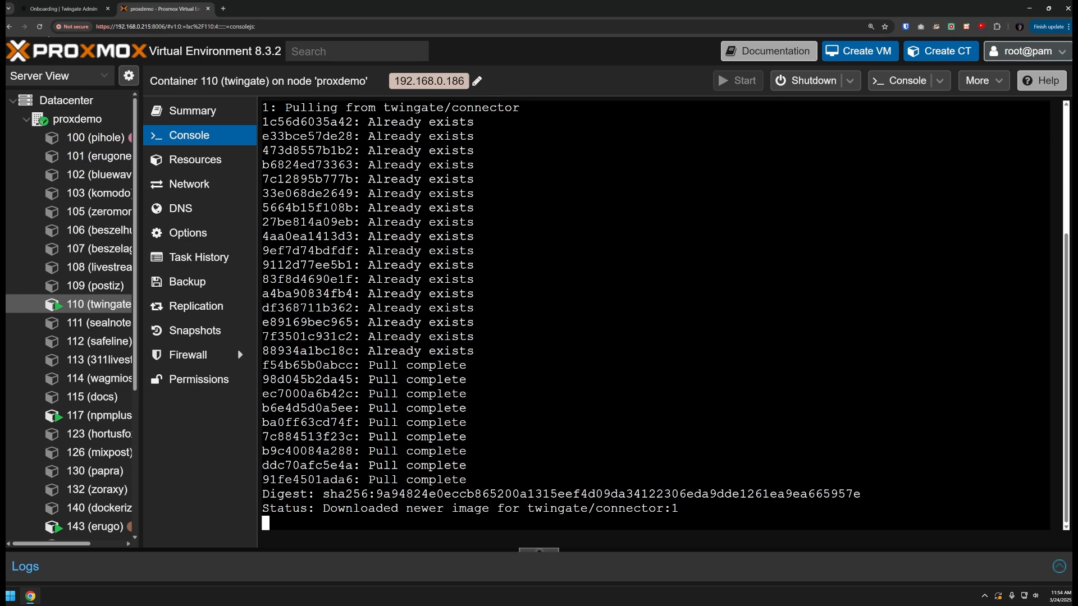
pyautogui.hotkey('ctrl', 'Tab')
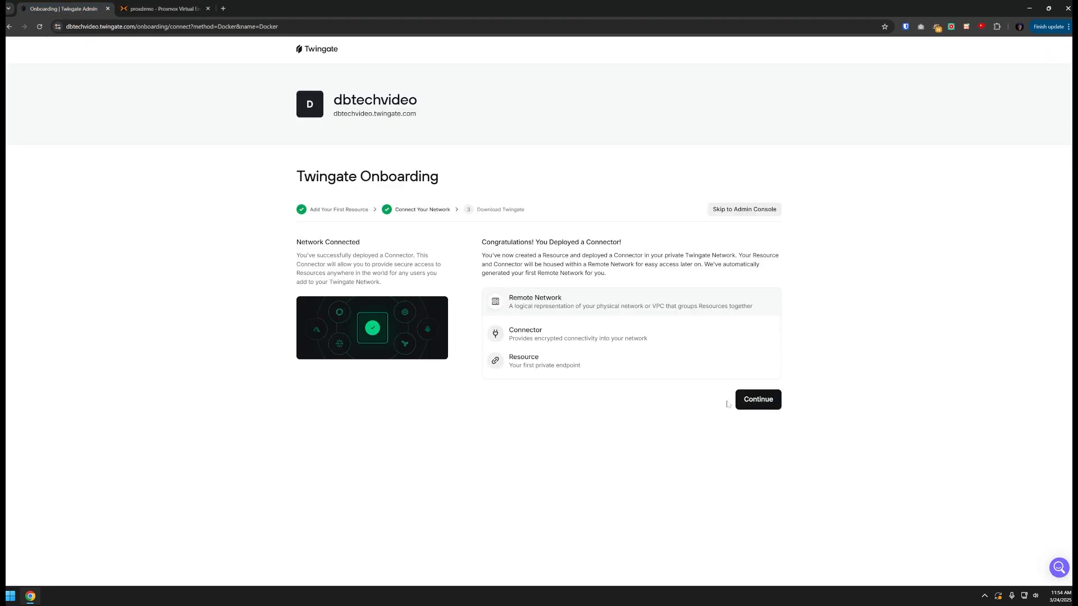
# Continue from the connected confirmation to the dbtechvideo network overview
pyautogui.click(750, 400)
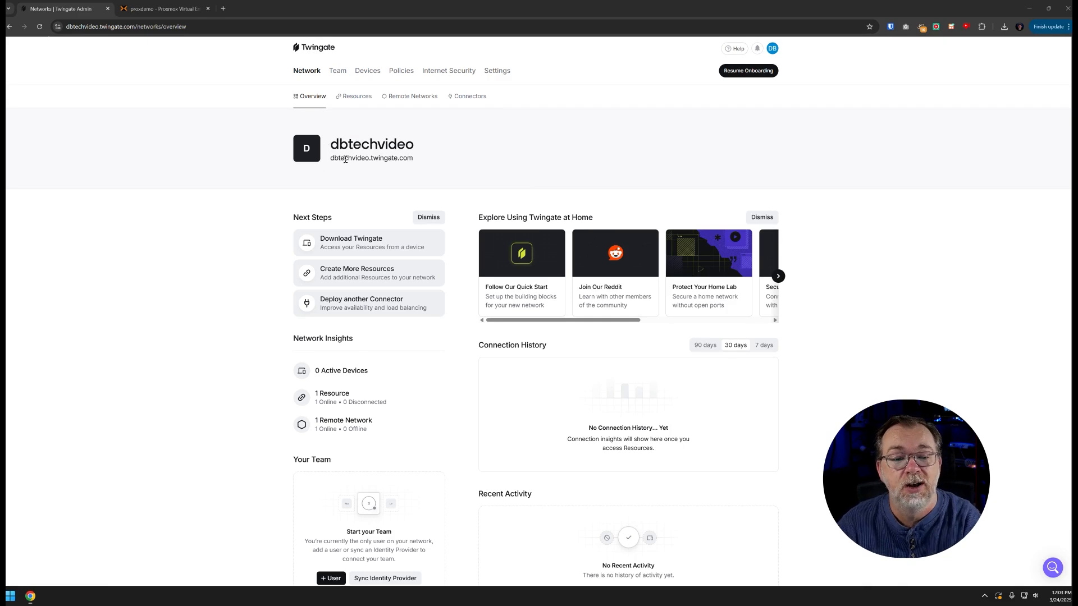
# Highlight the network's twingate.com address, then view the connectors list
pyautogui.moveTo(331, 158); pyautogui.dragTo(416, 159)
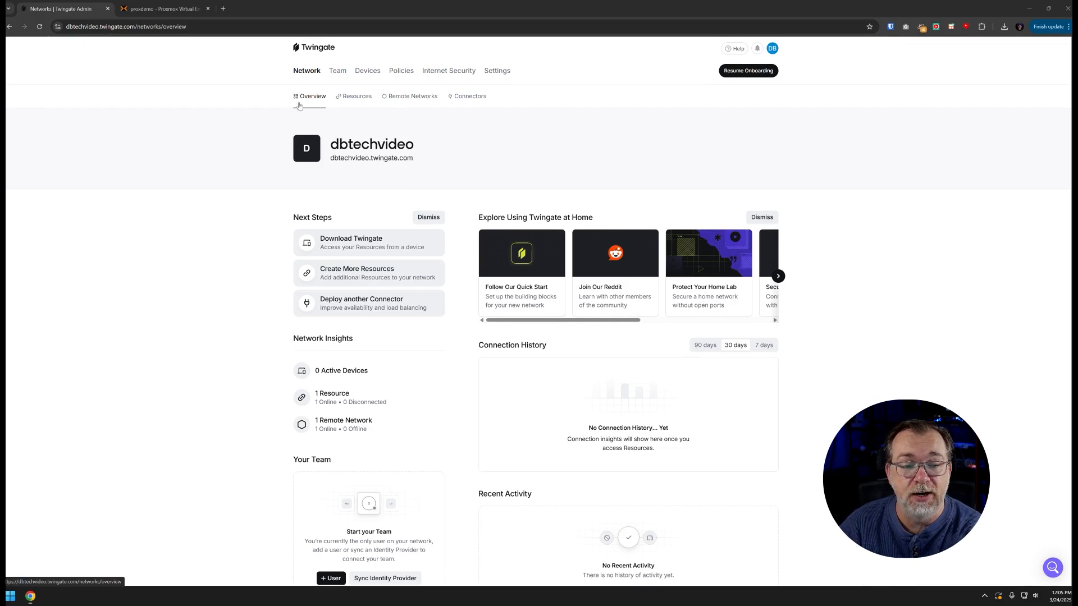
pyautogui.click(464, 99)
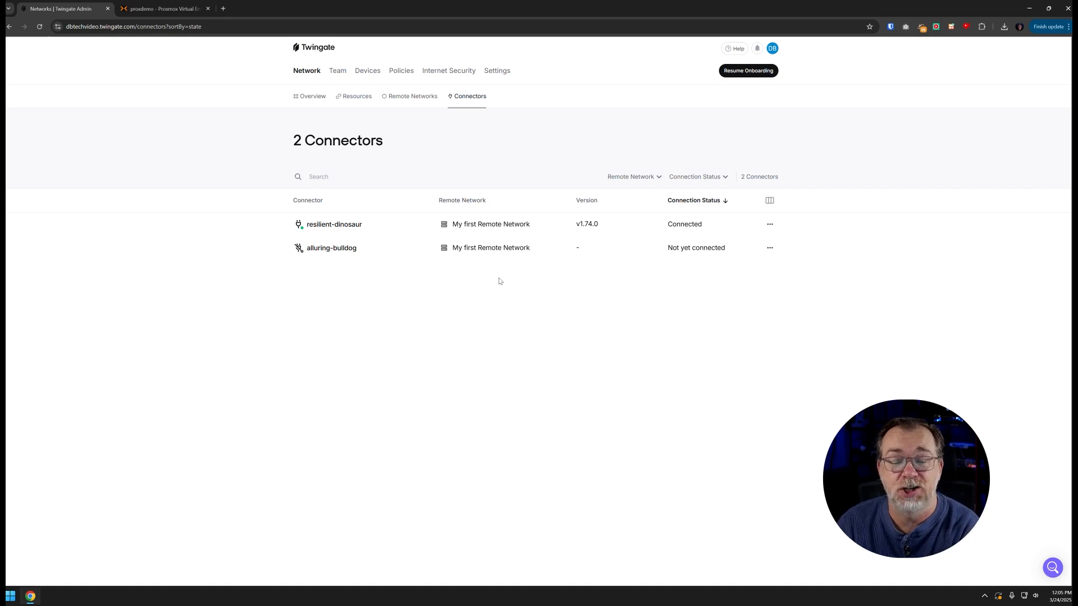
# Open the alluring-bulldog connector and scroll through its Docker deployment steps
pyautogui.click(321, 251)
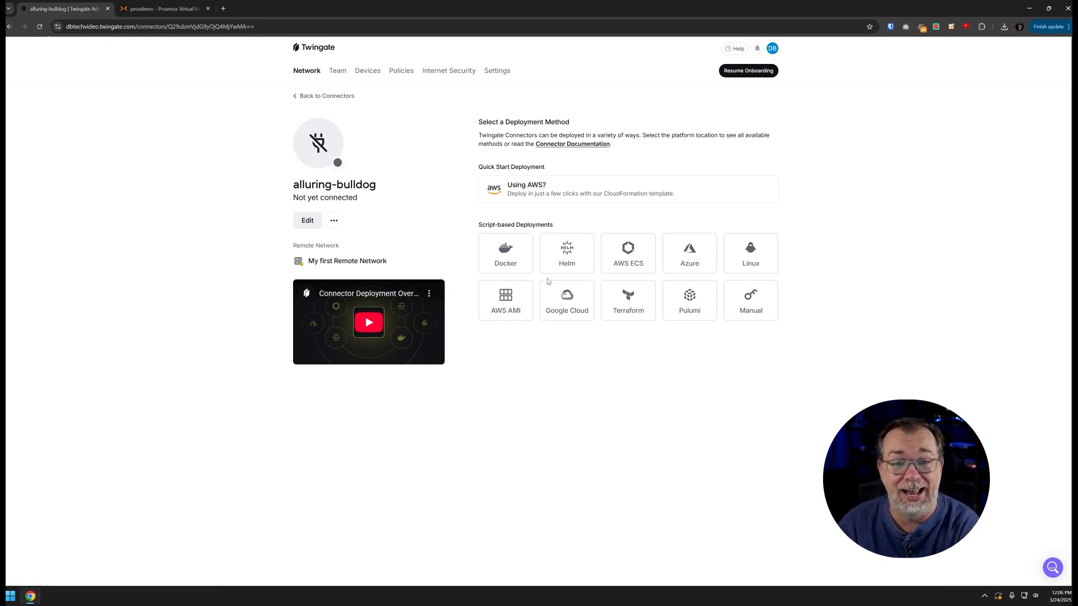
pyautogui.click(511, 263)
pyautogui.scroll(-5, 628, 329)
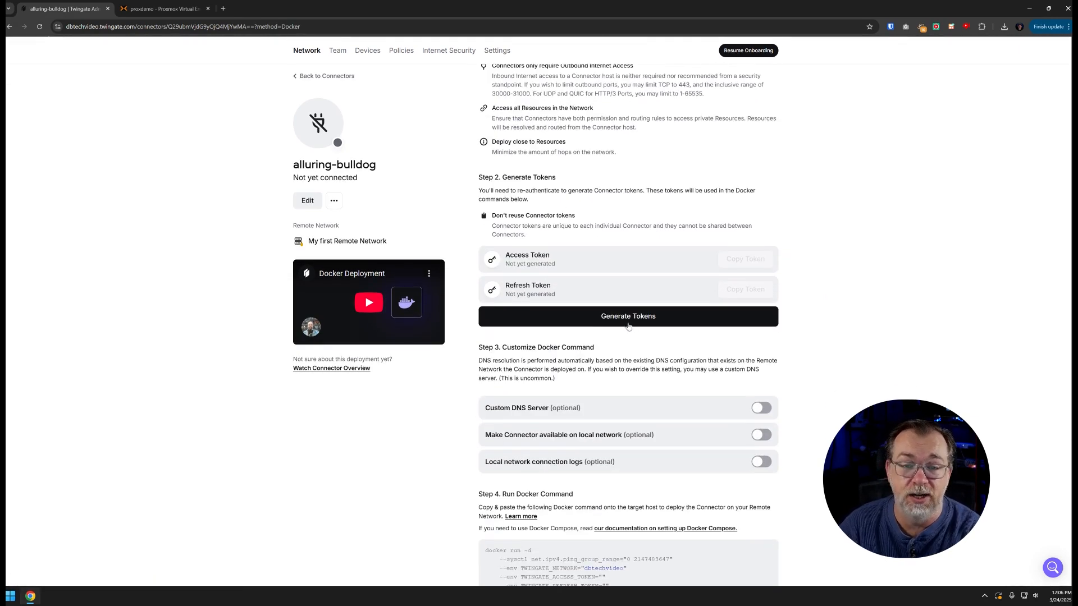
pyautogui.scroll(-2, 622, 433)
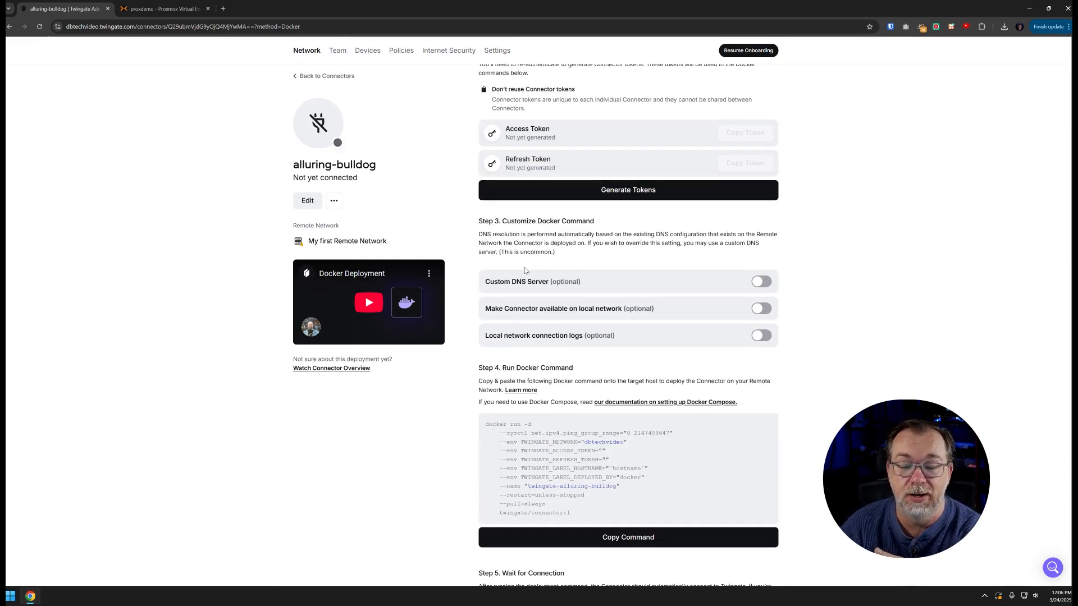
pyautogui.scroll(-1, 620, 282)
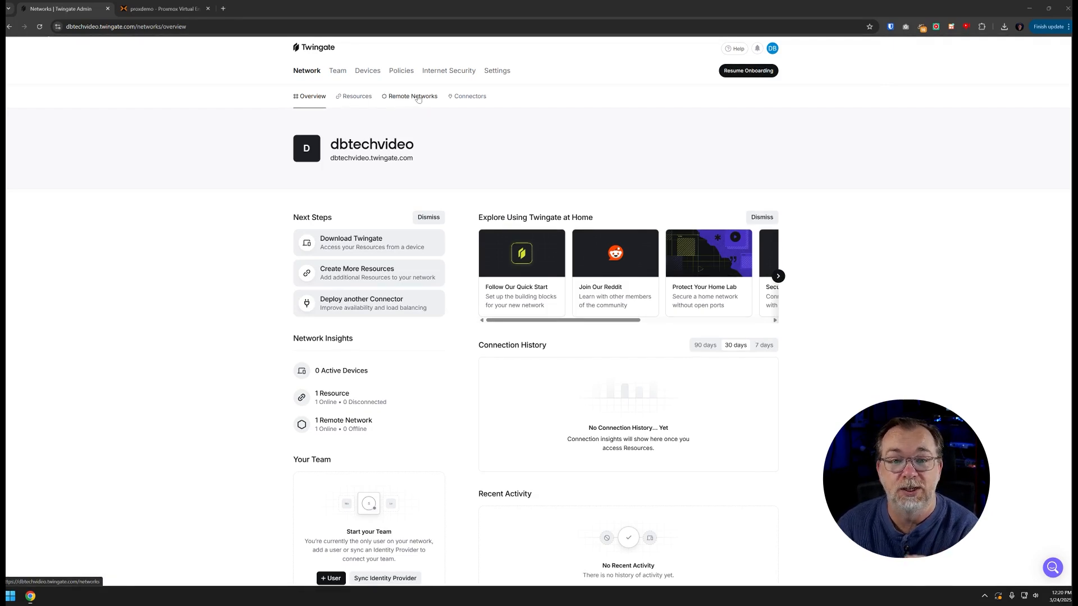
# Review connectors, remote networks and My first Remote Network's details, then list resources
pyautogui.click(483, 104)
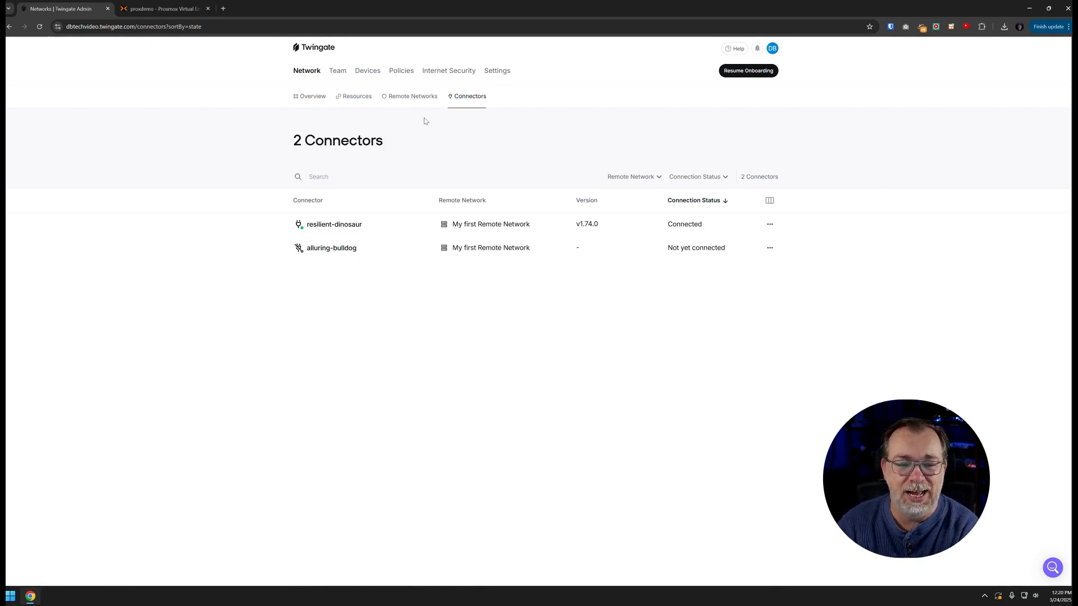
pyautogui.click(413, 97)
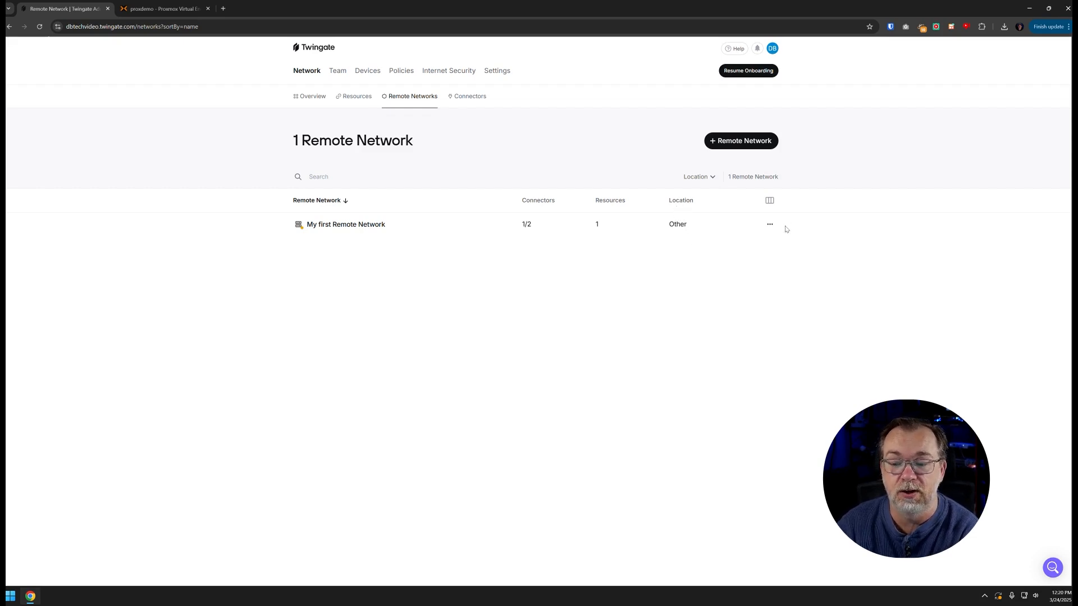
pyautogui.click(771, 225)
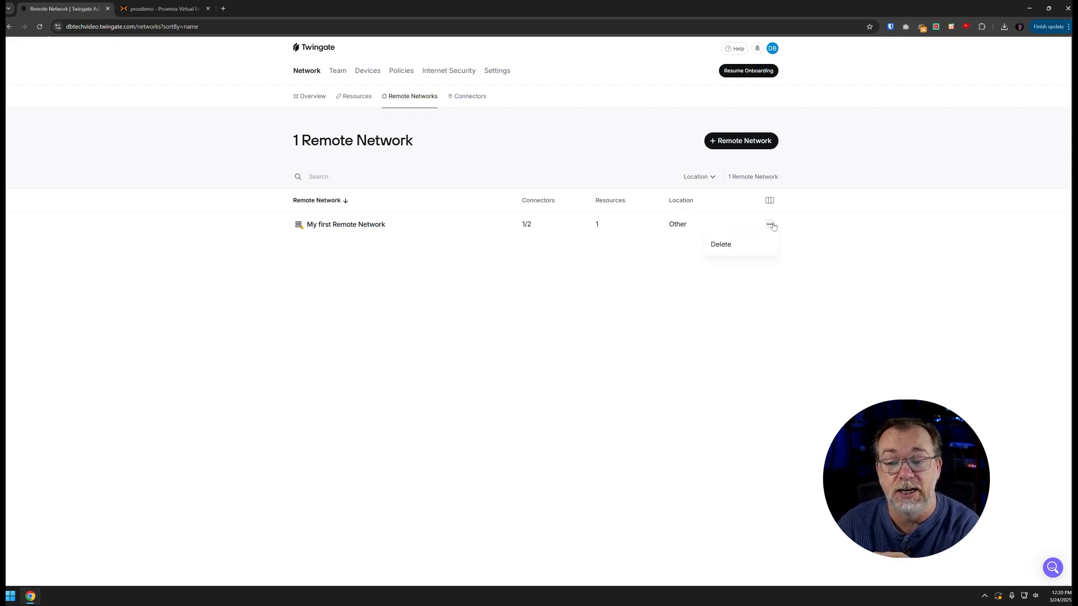
pyautogui.click(837, 224)
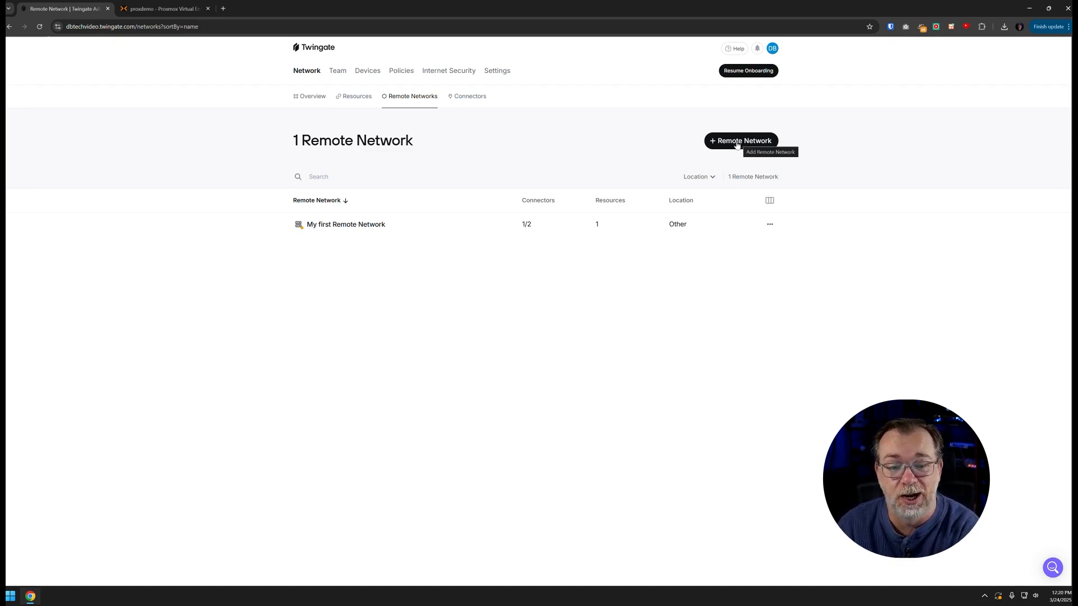
pyautogui.click(371, 226)
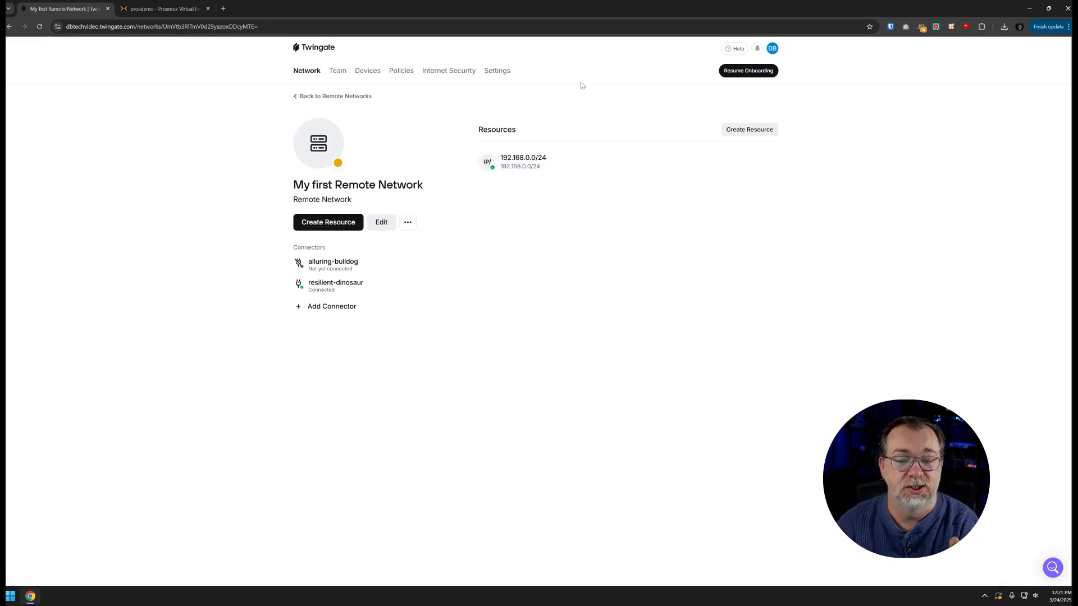
pyautogui.click(335, 100)
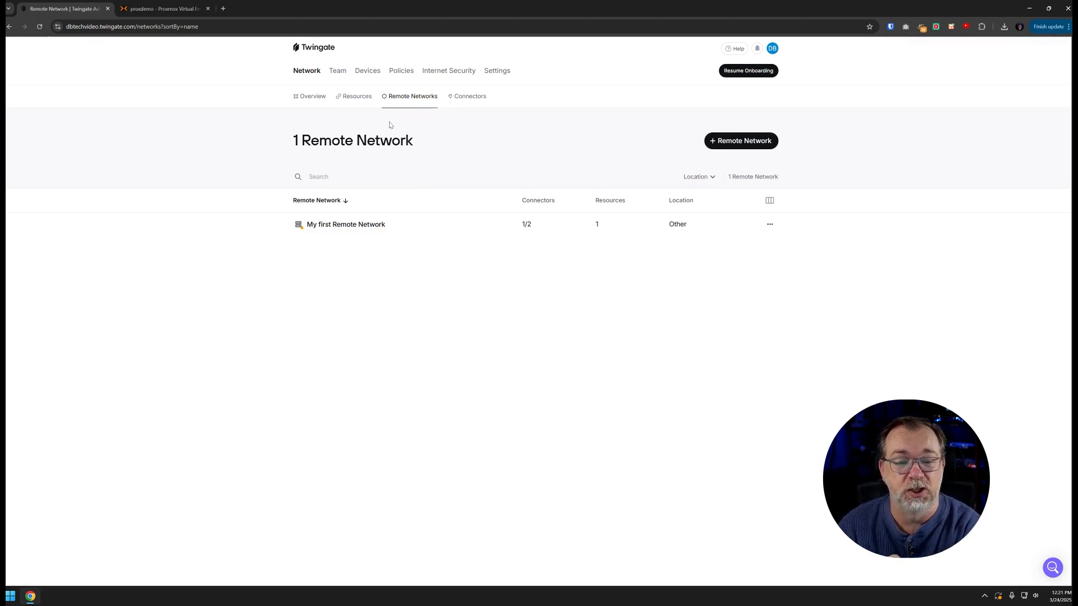
pyautogui.click(357, 96)
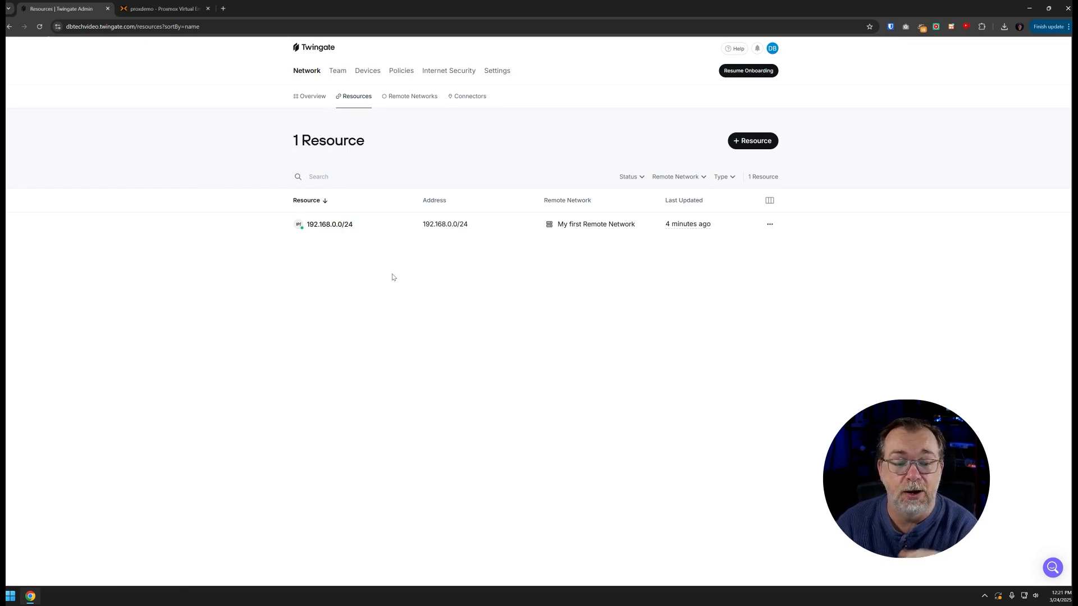
# View which groups can access the 192.168.0.0/24 resource without changing anything
pyautogui.click(339, 228)
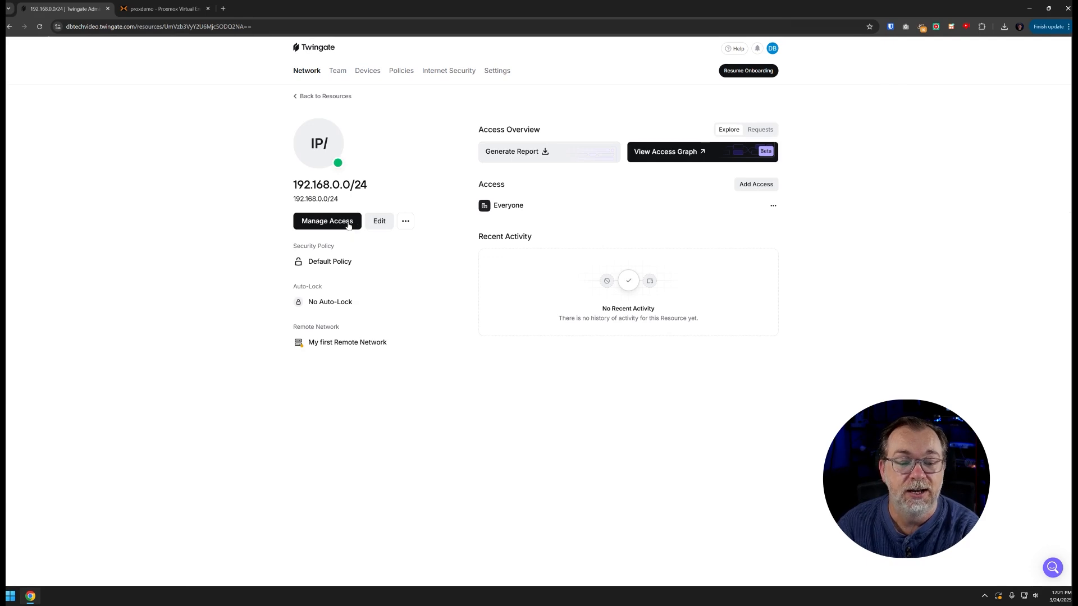
pyautogui.click(328, 223)
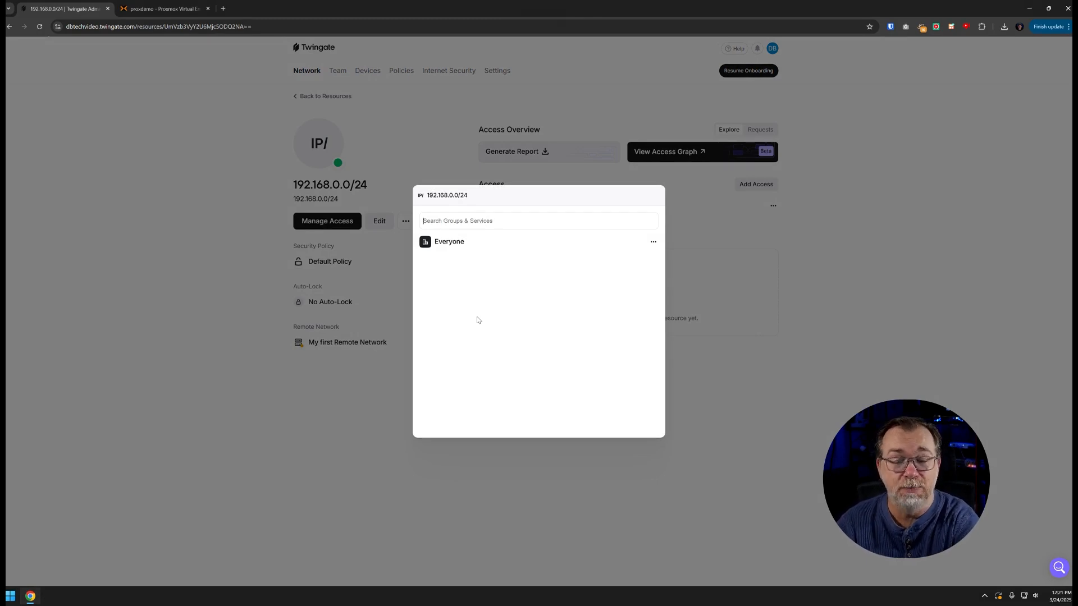
pyautogui.click(371, 291)
pyautogui.hotkey('alt', 'Left')
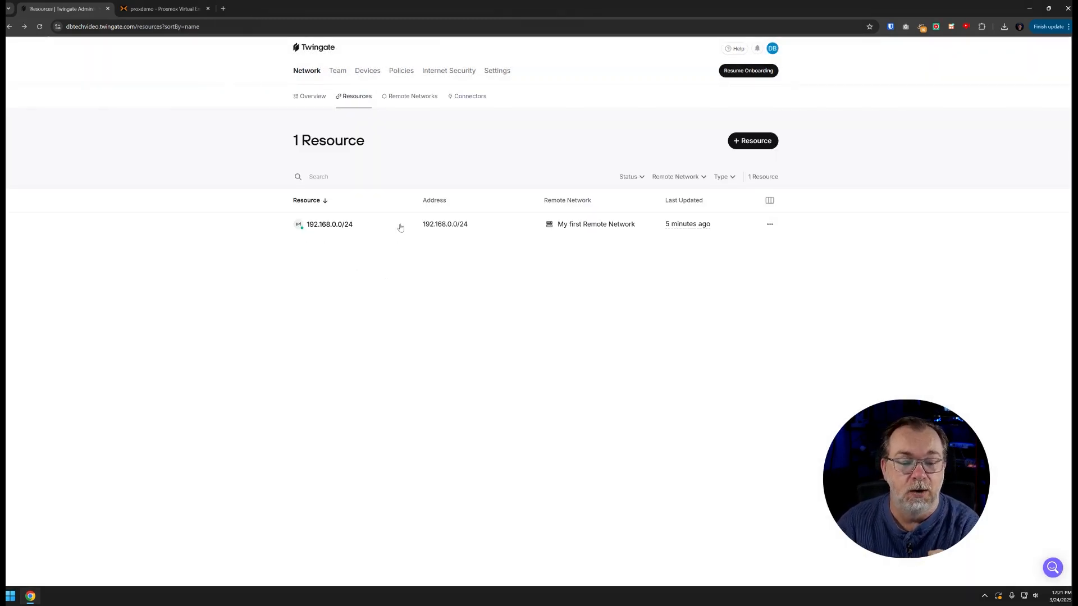
# Look over the resource's name, address and port options in Edit, then exit unsaved
pyautogui.click(335, 224)
pyautogui.click(382, 223)
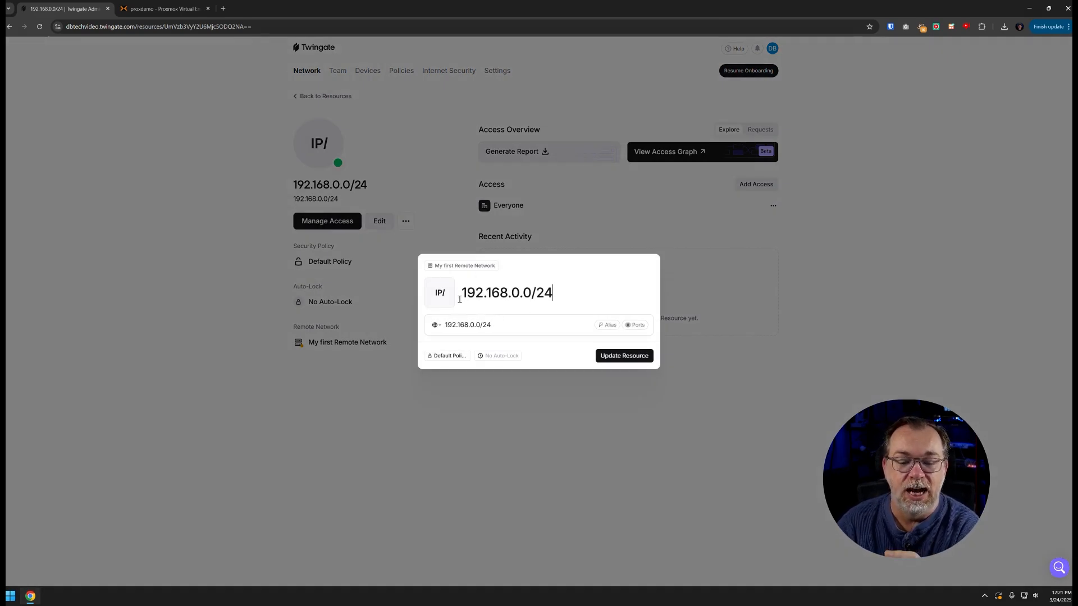
pyautogui.moveTo(458, 292); pyautogui.dragTo(617, 294)
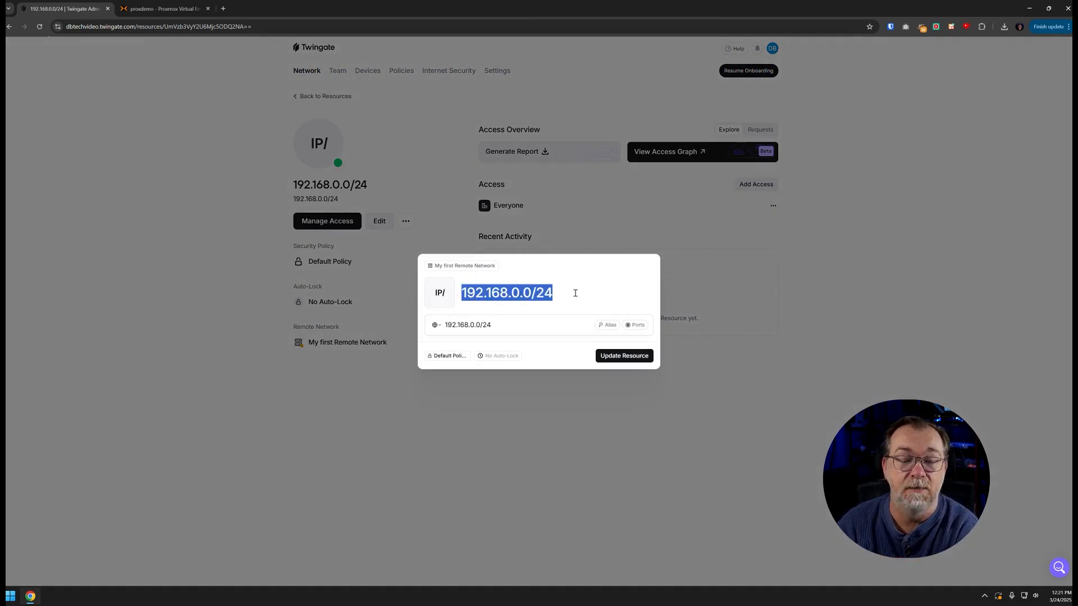
pyautogui.moveTo(502, 323); pyautogui.dragTo(441, 325)
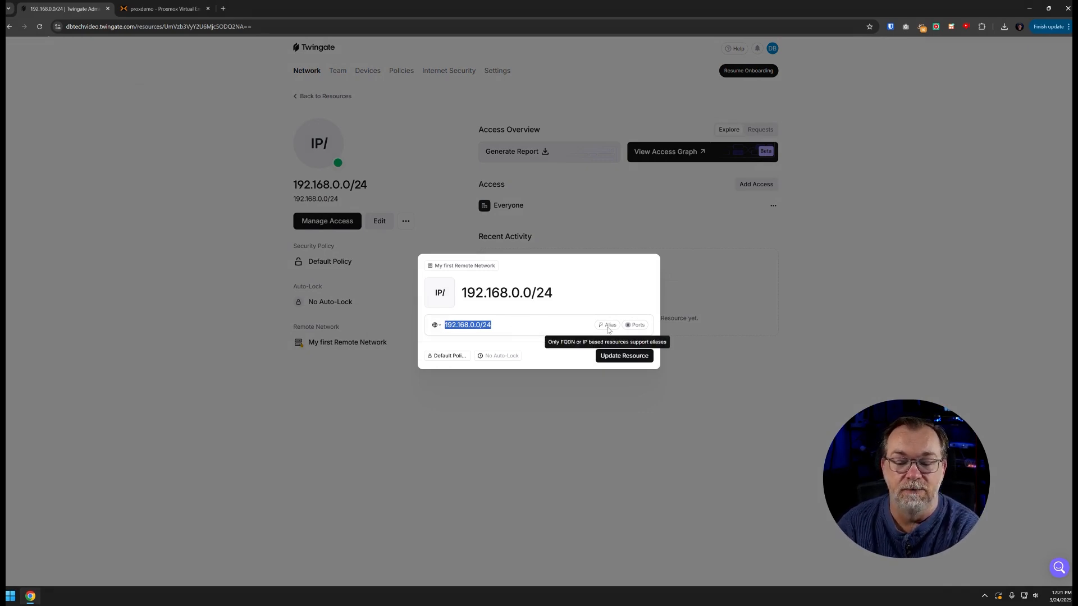
pyautogui.click(635, 325)
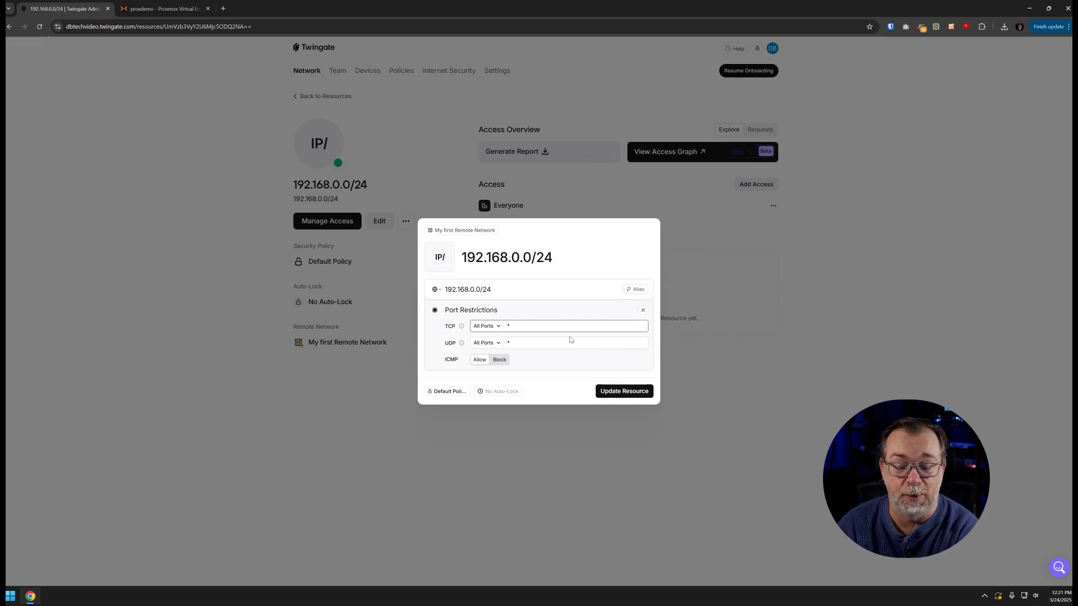
pyautogui.press('Escape')
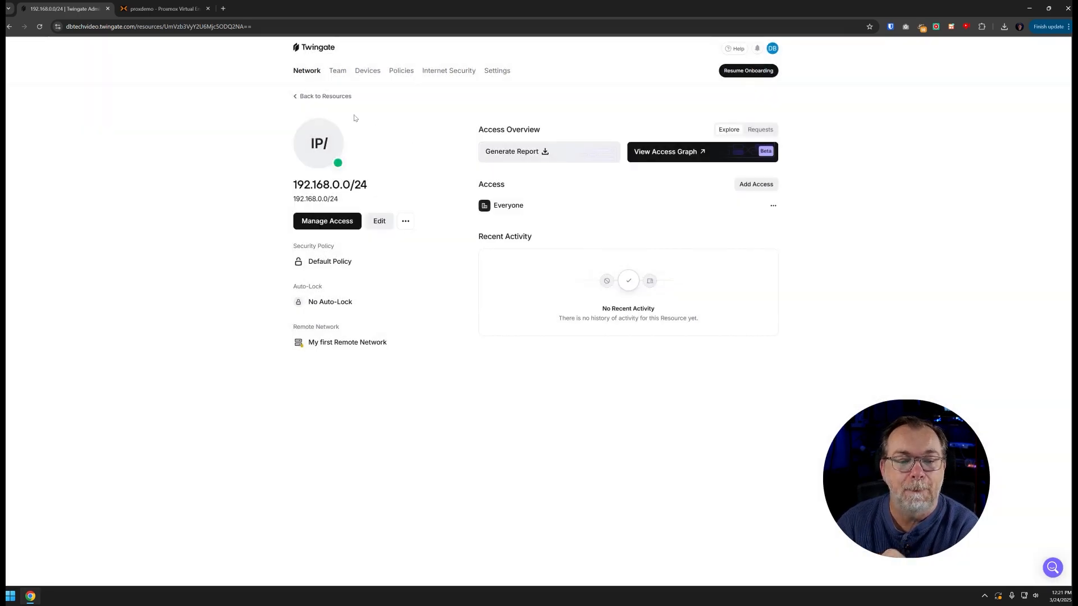
pyautogui.click(332, 98)
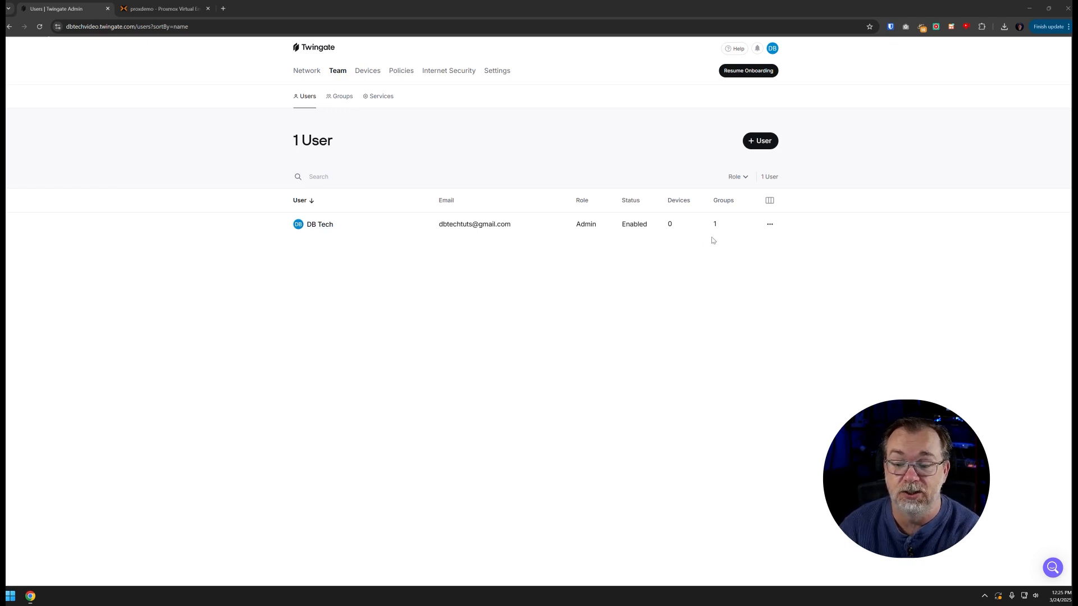
# Invite a new user by pasting their e-mail address and sending the invitation e-mail
pyautogui.click(769, 226)
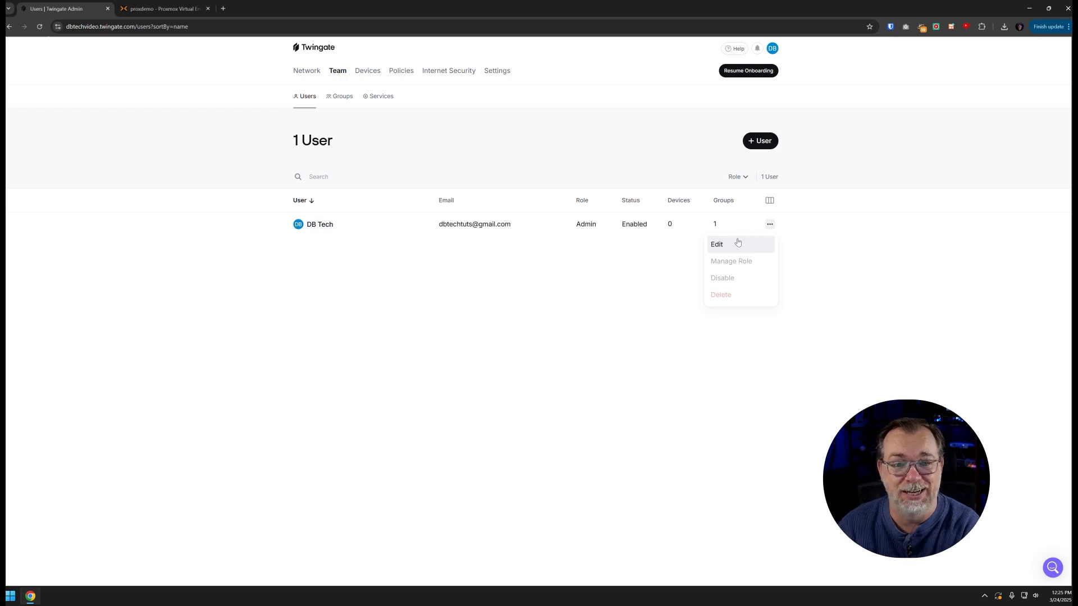
pyautogui.click(722, 151)
pyautogui.click(755, 143)
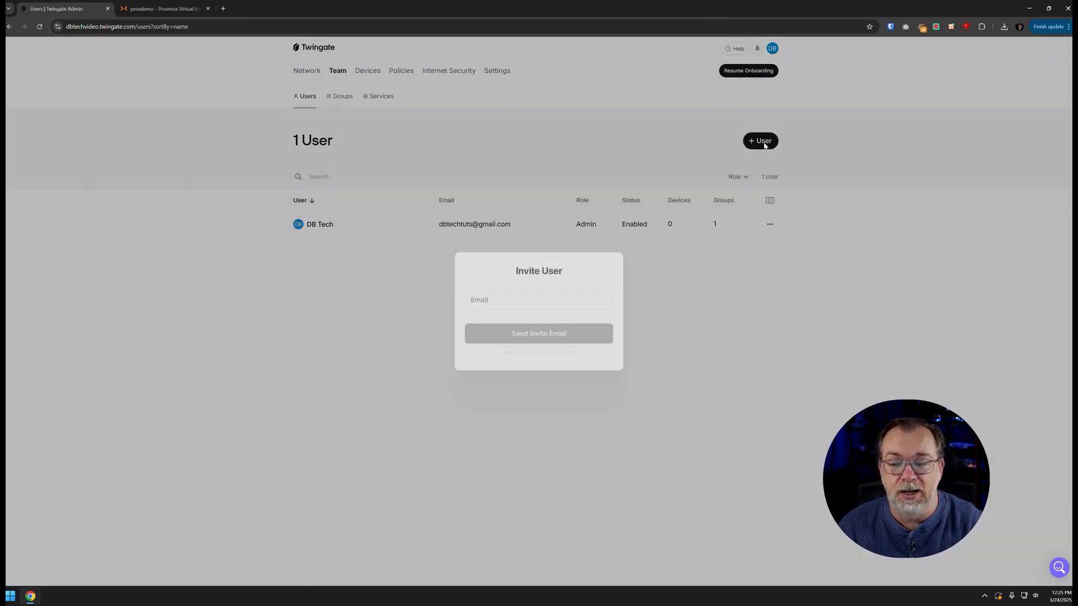
pyautogui.click(531, 299)
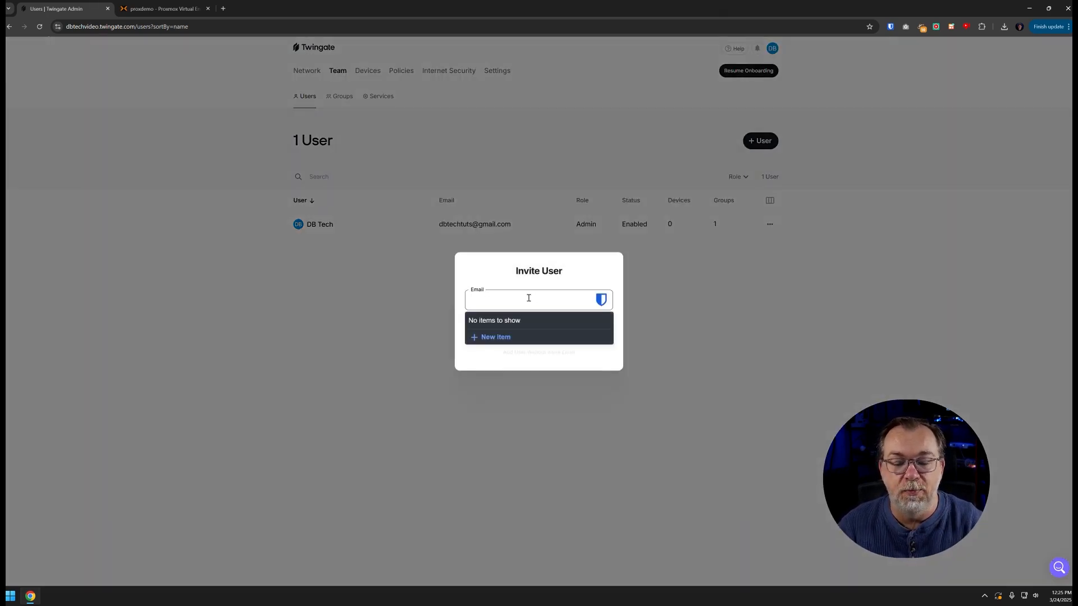
pyautogui.hotkey('ctrl', 'v')
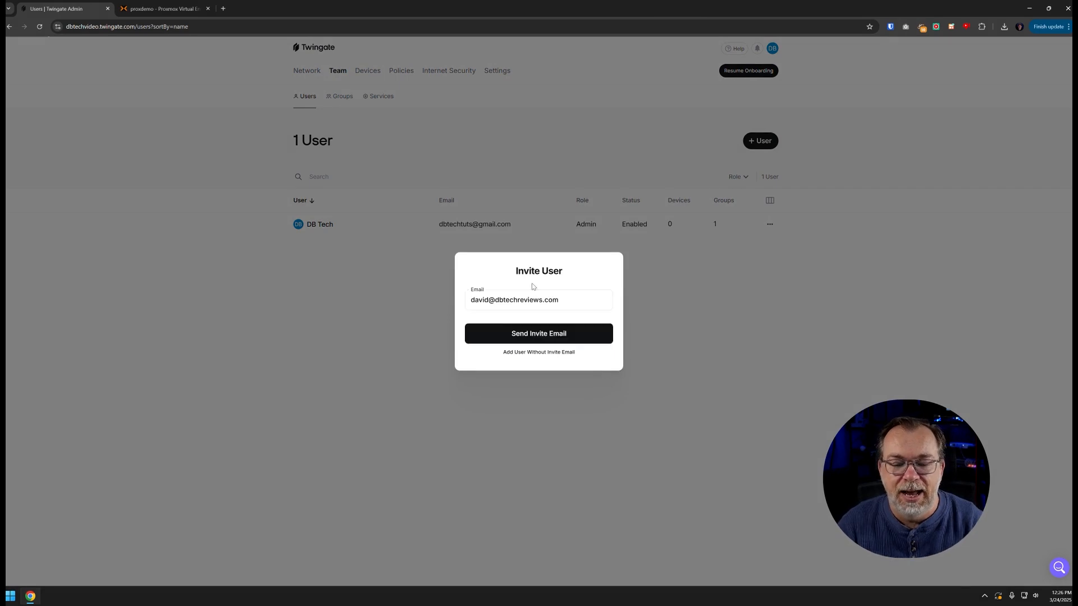
pyautogui.click(542, 334)
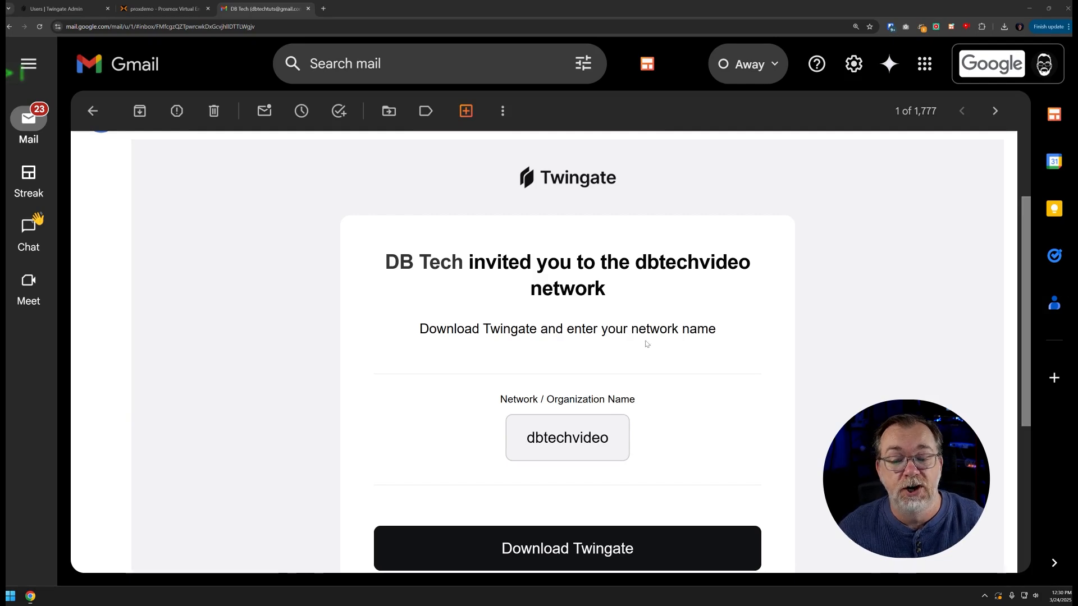
pyautogui.scroll(-2, 613, 348)
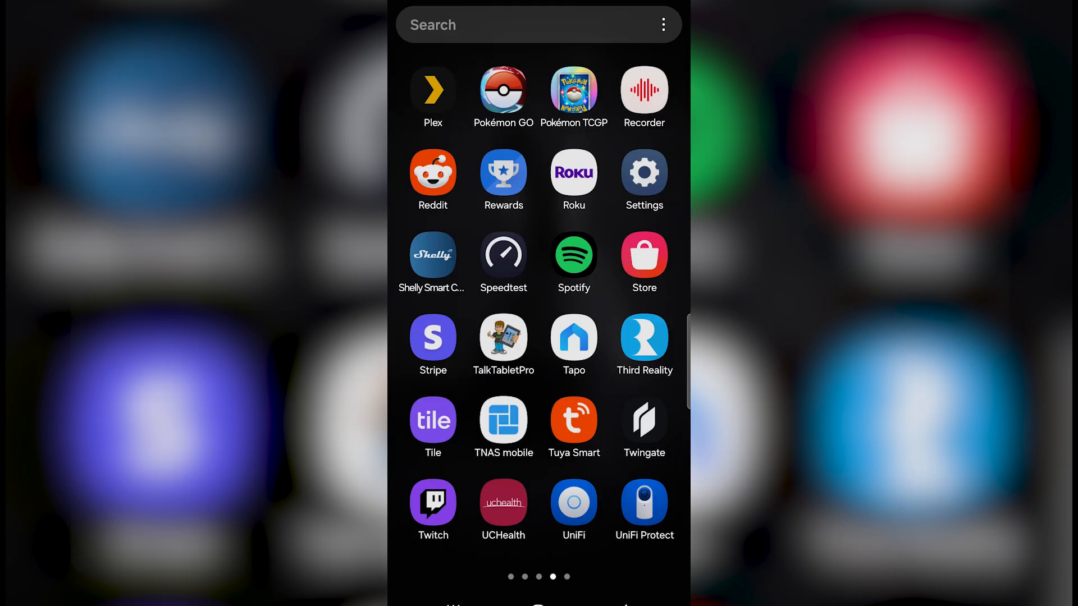
# On the phone, join the dbtechvideo network in the Twingate app and connect by signing in with Google
pyautogui.click(645, 422)
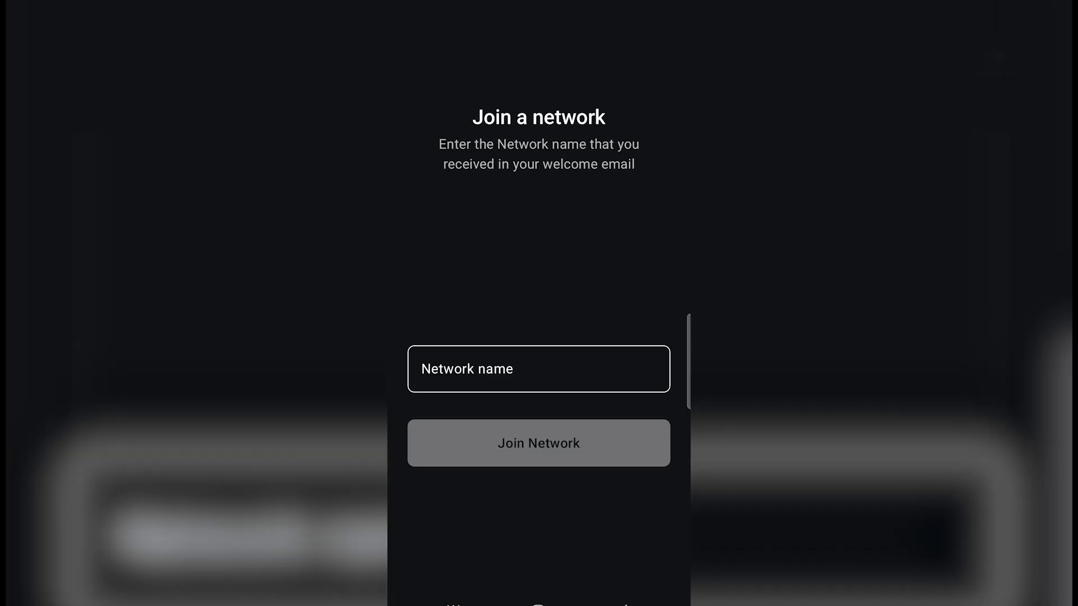
pyautogui.click(538, 369)
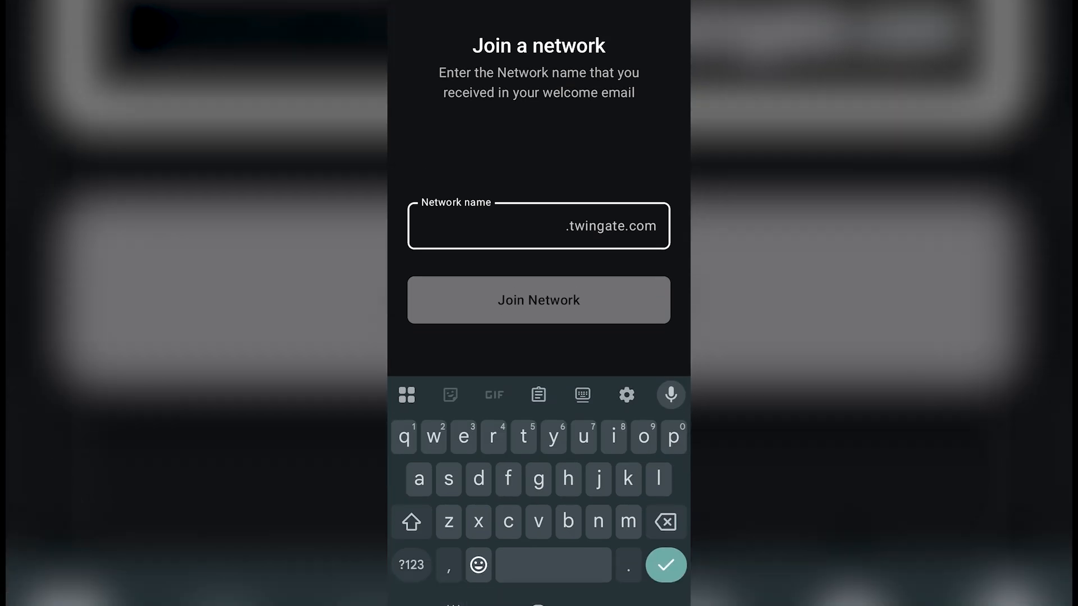
pyautogui.write('dbtechvideo')
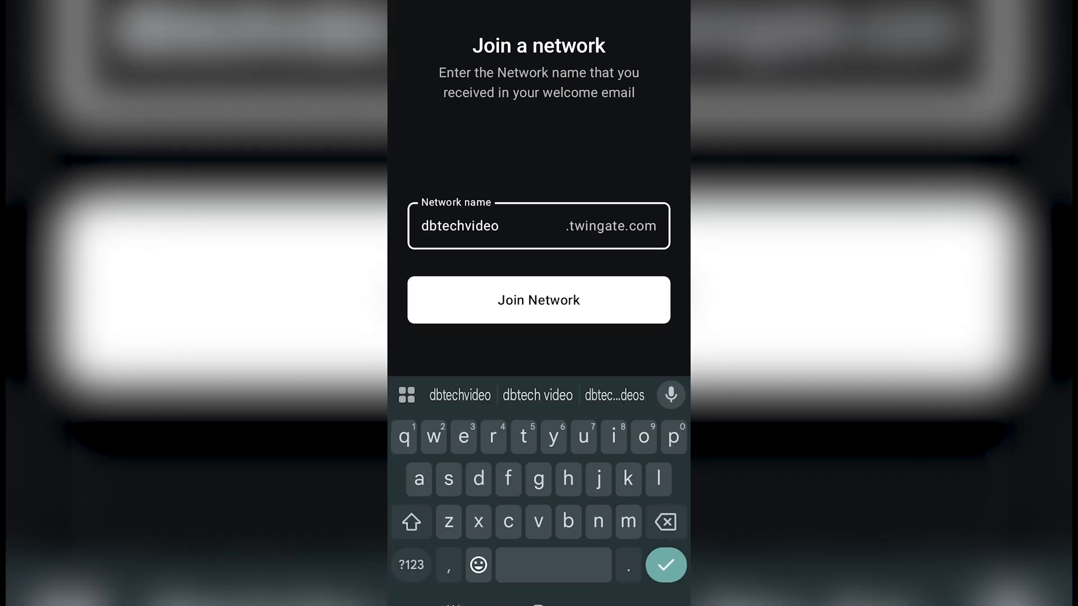
pyautogui.click(591, 289)
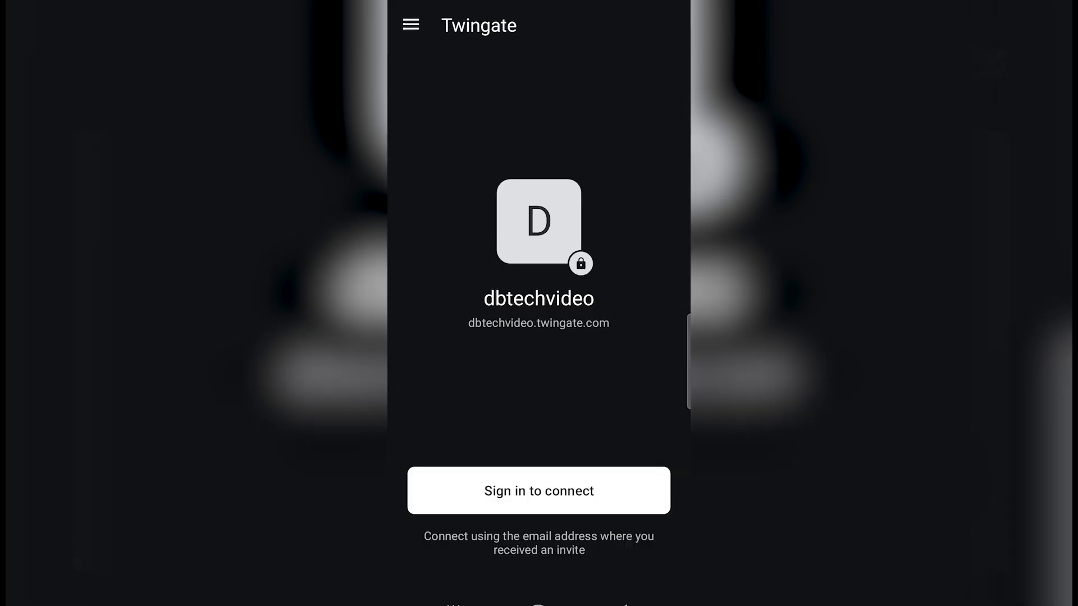
pyautogui.click(573, 502)
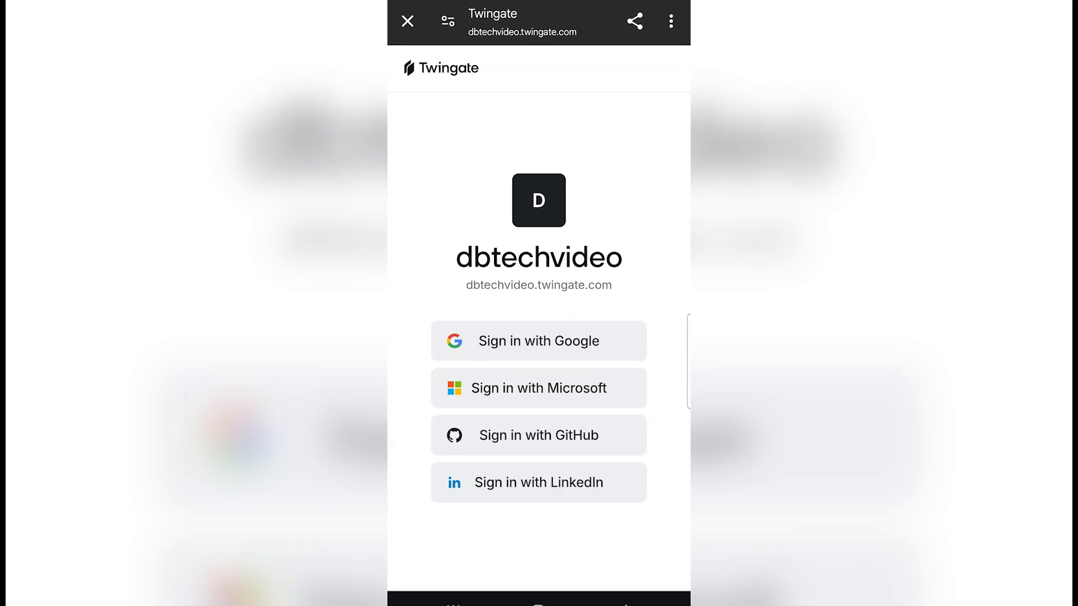
pyautogui.click(598, 340)
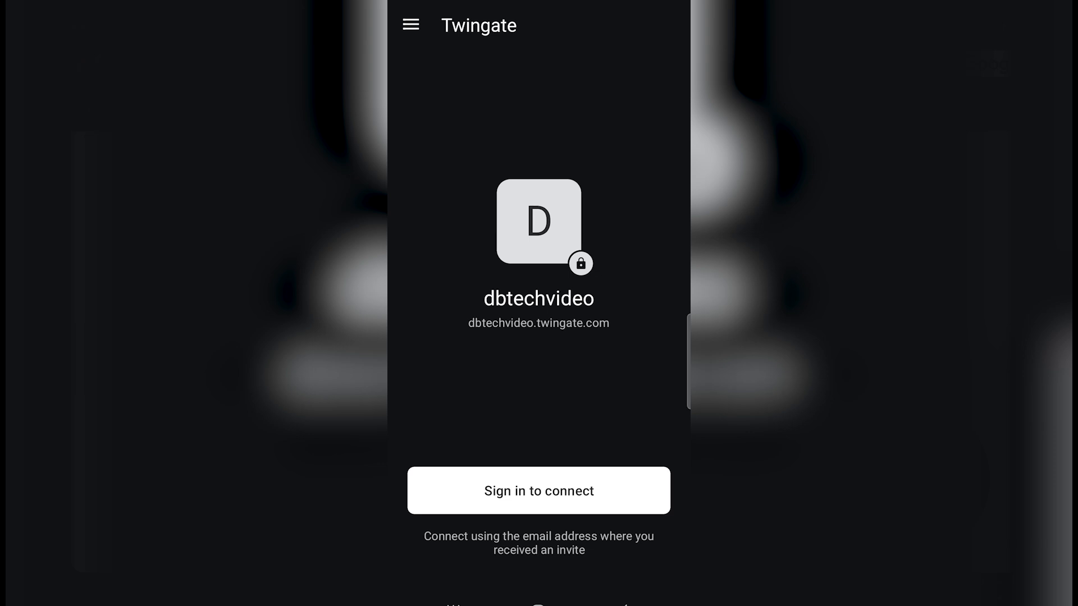
pyautogui.click(559, 493)
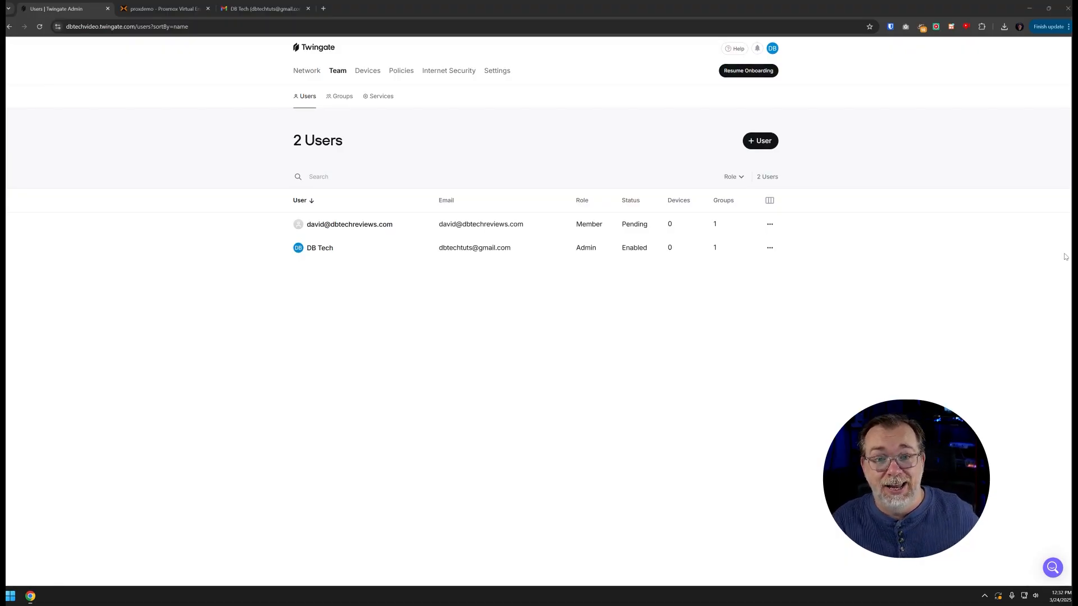
# Return to the browser's Users page showing the invited member as Enabled with 1 device
pyautogui.click(542, 357)
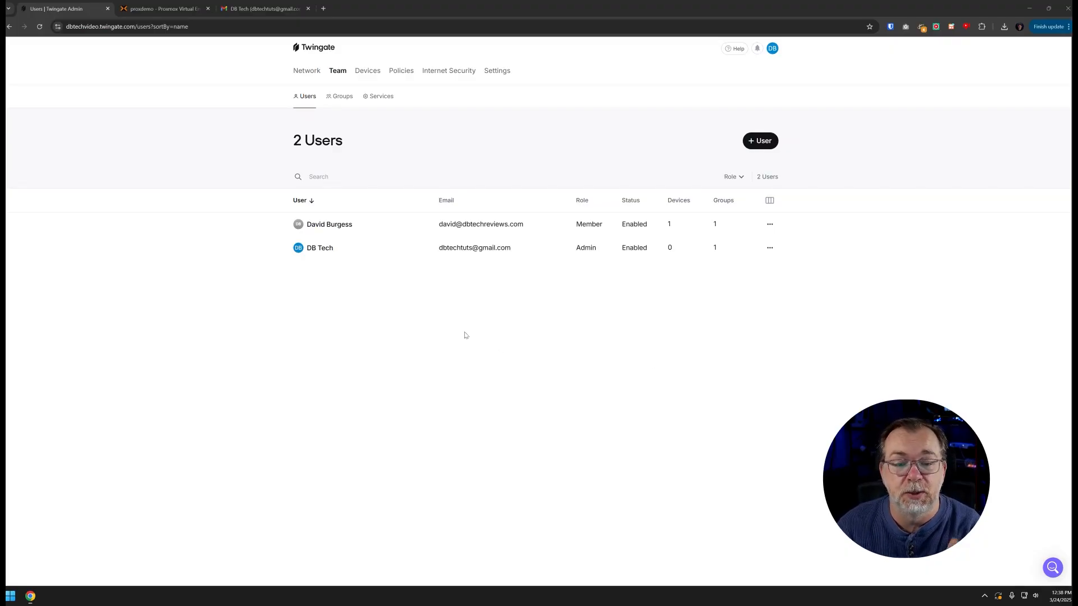
# Remove access to 192.168.0.0/24 from the Everyone group and go back to Groups
pyautogui.click(341, 98)
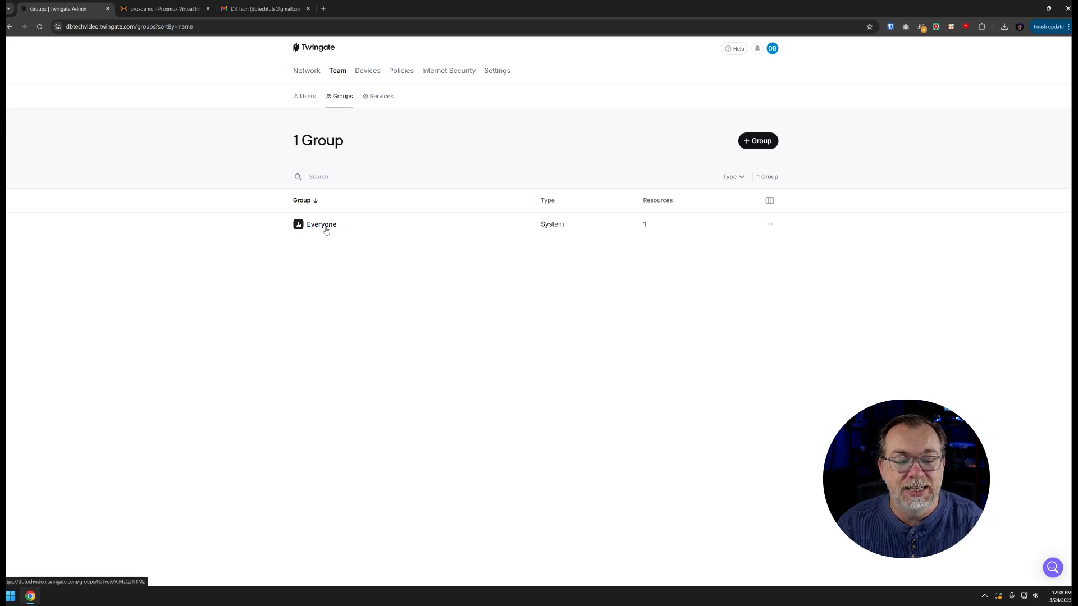
pyautogui.moveTo(326, 230)
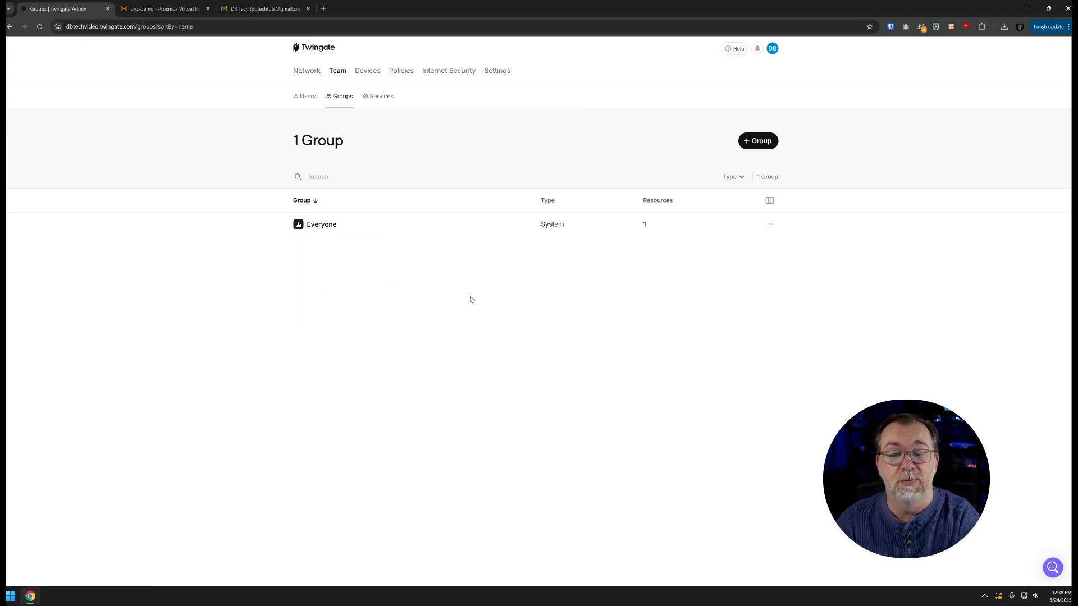
pyautogui.click(325, 227)
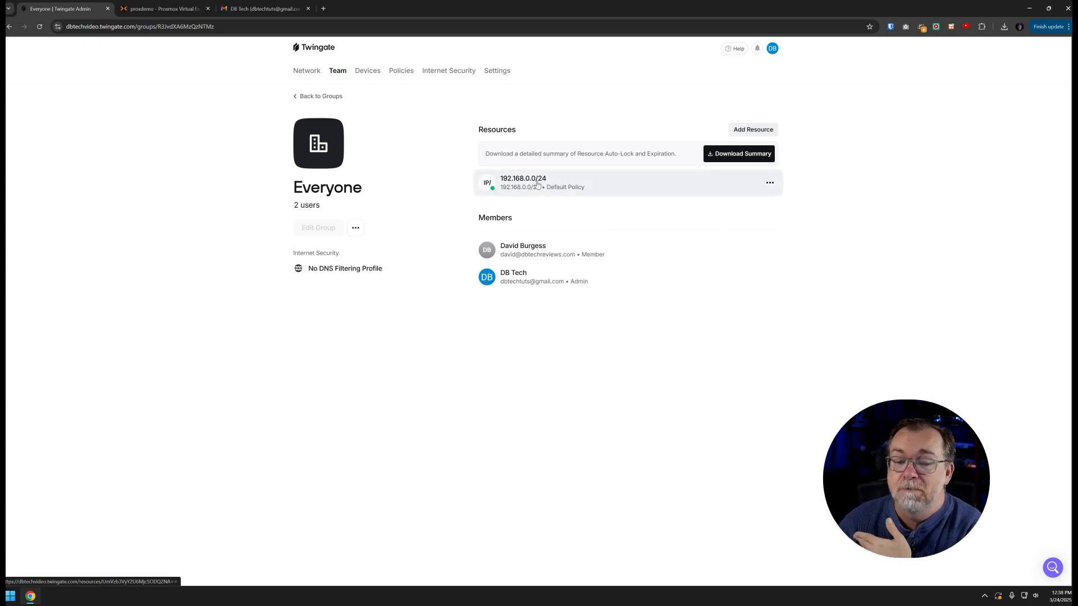
pyautogui.click(770, 182)
pyautogui.click(743, 260)
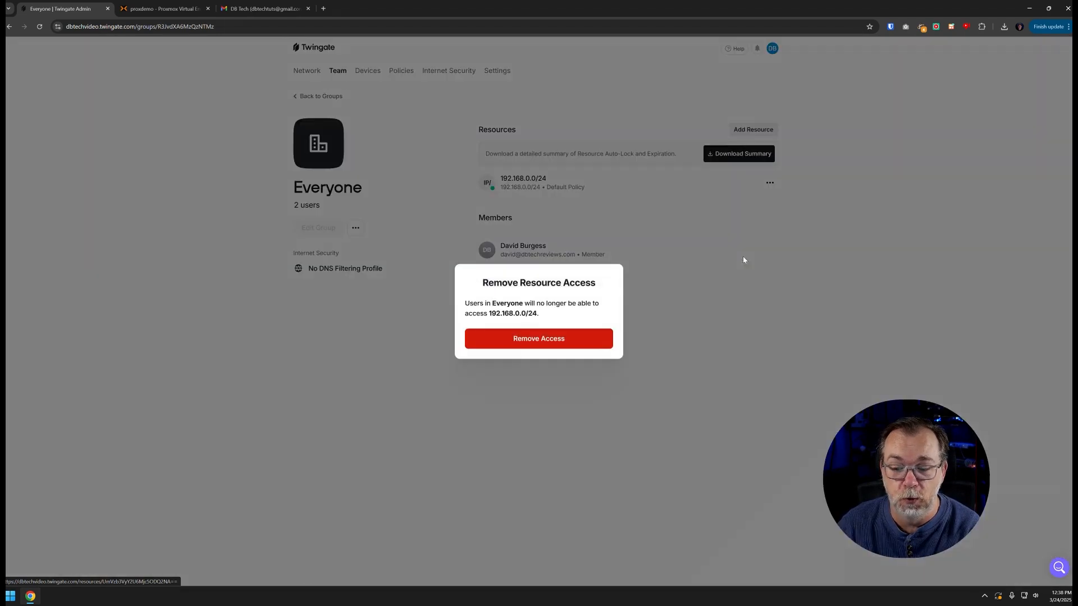
pyautogui.click(534, 339)
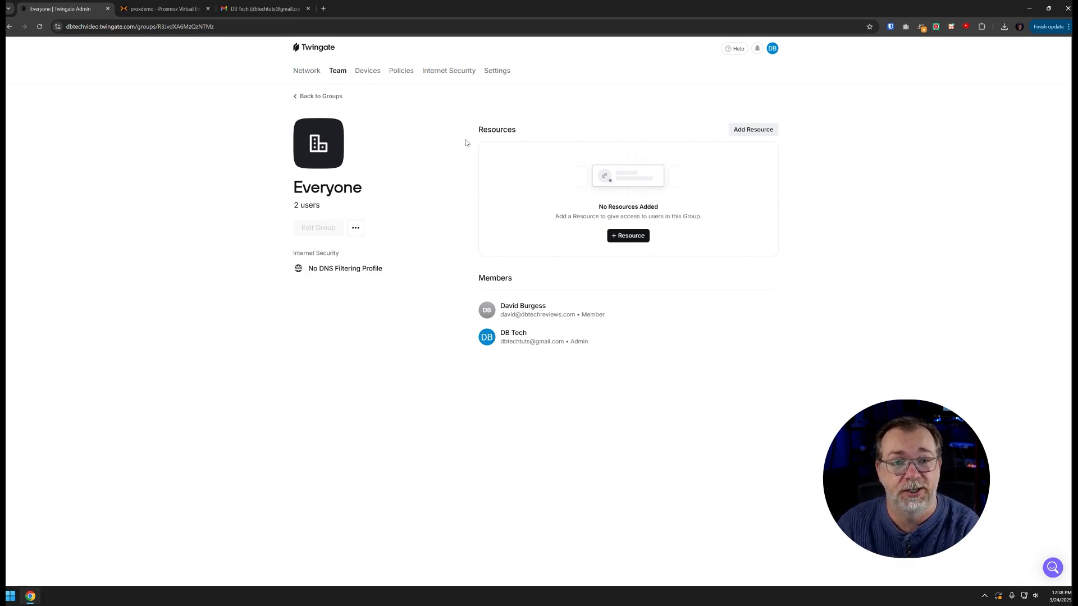
pyautogui.click(324, 98)
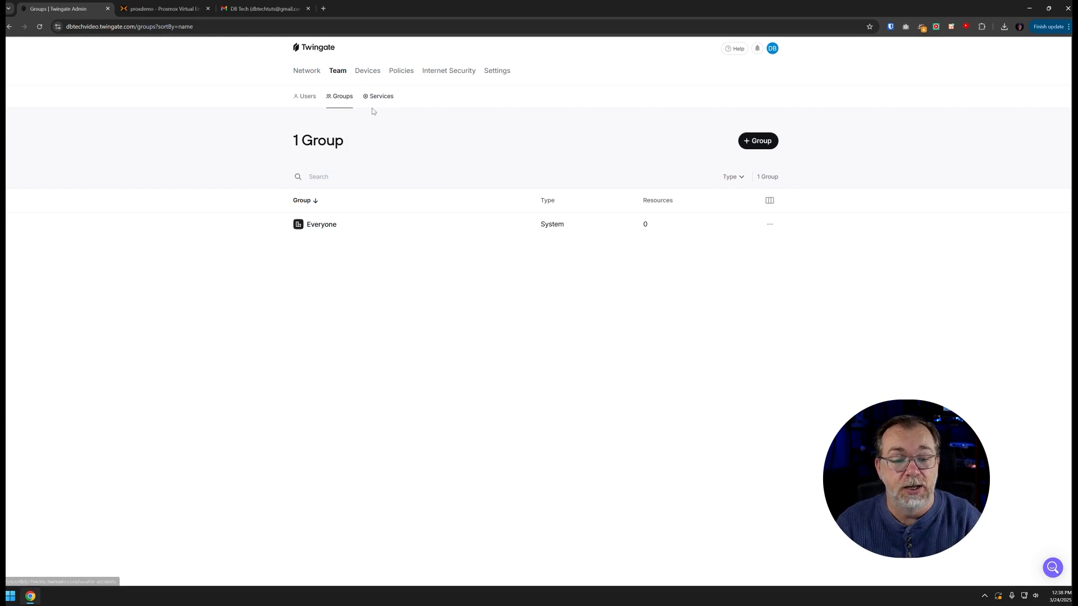
# Add a group named Plex and open its details page
pyautogui.click(757, 147)
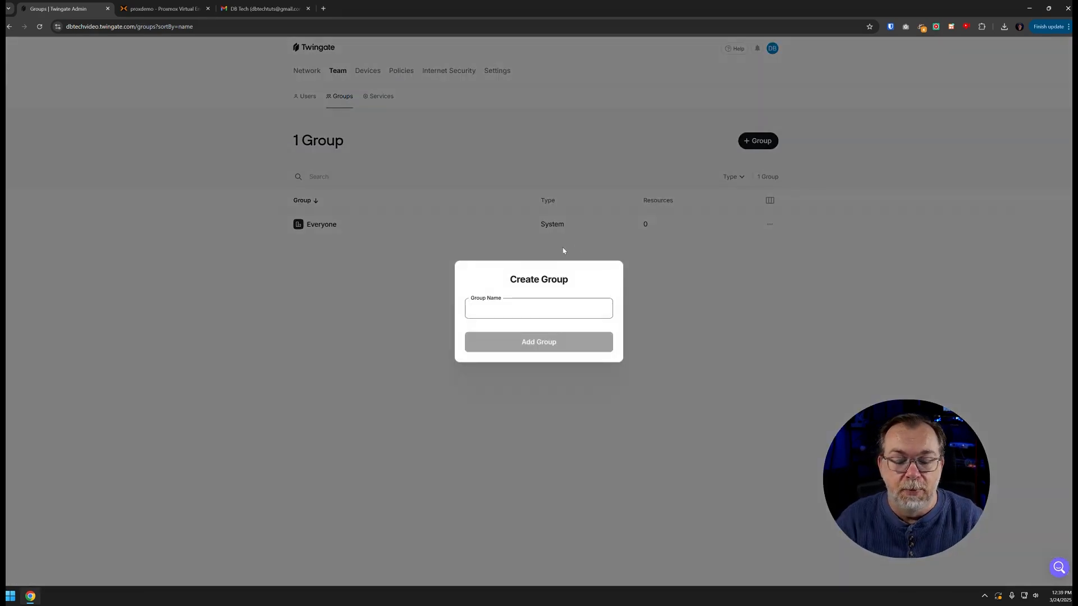
pyautogui.write('Plex')
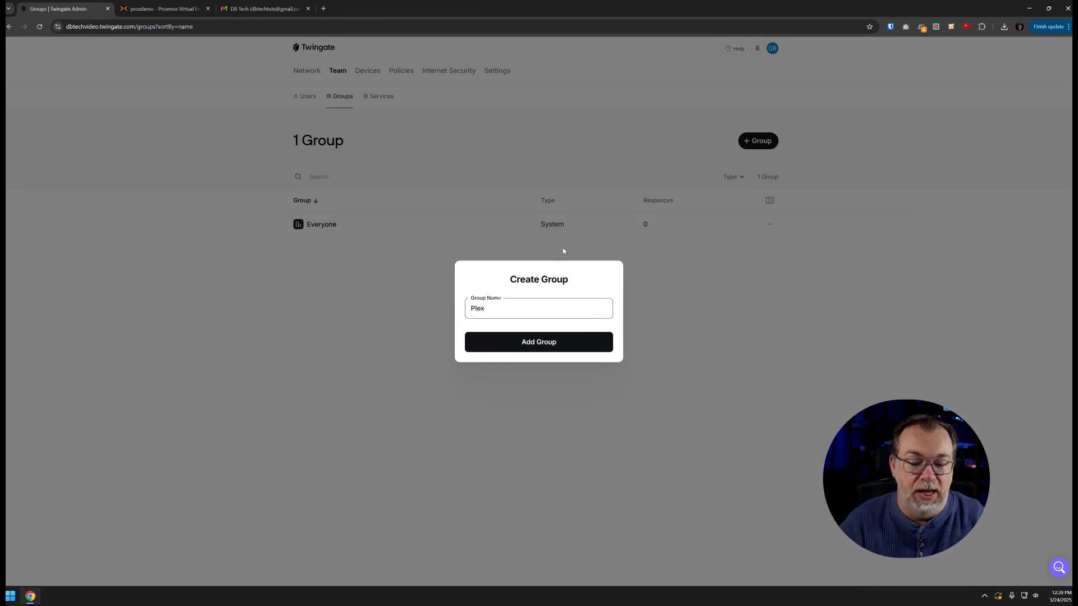
pyautogui.click(543, 343)
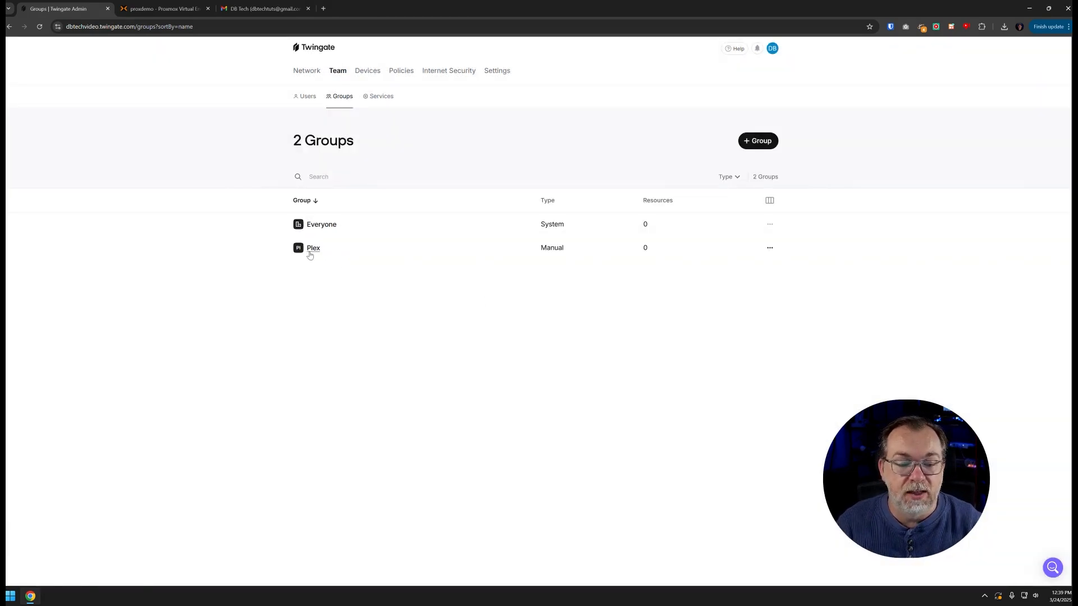
pyautogui.click(309, 251)
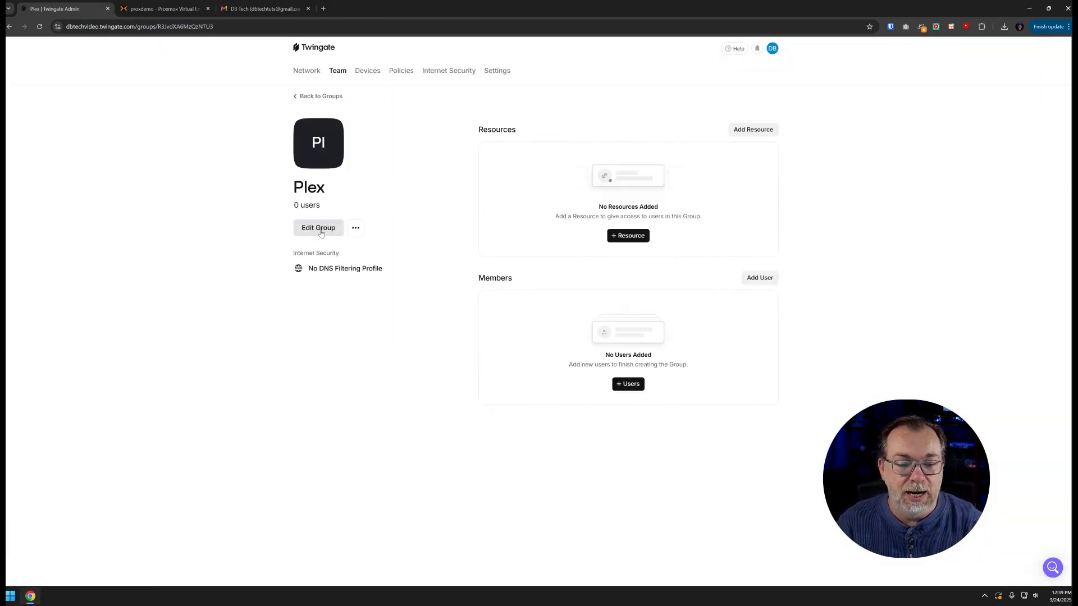
# Look over the Plex group's edit settings and extra actions, leaving them unchanged
pyautogui.click(322, 232)
pyautogui.click(383, 279)
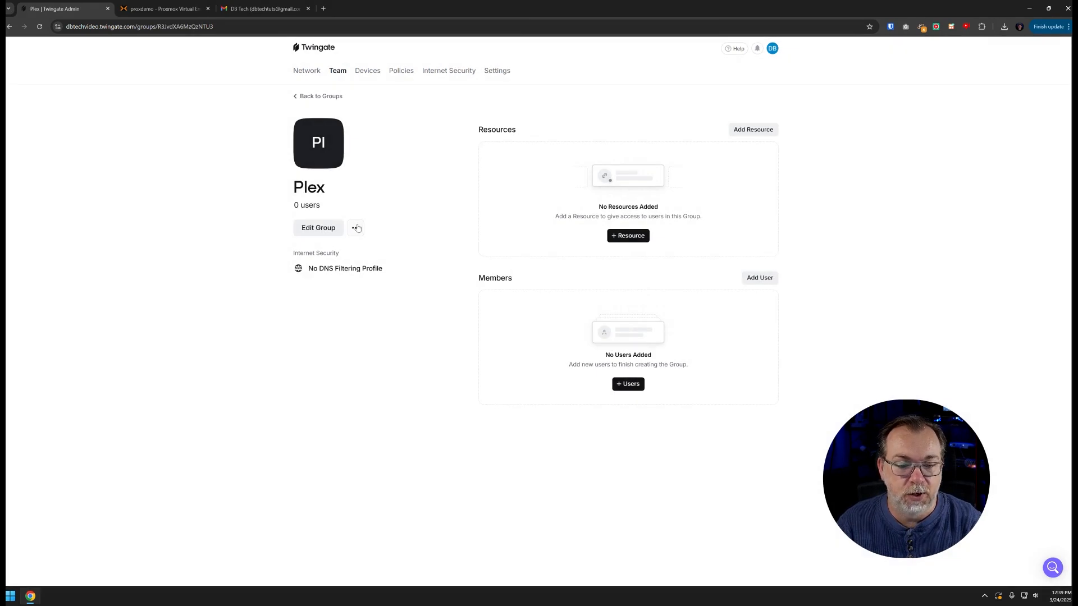
pyautogui.click(355, 228)
pyautogui.click(386, 209)
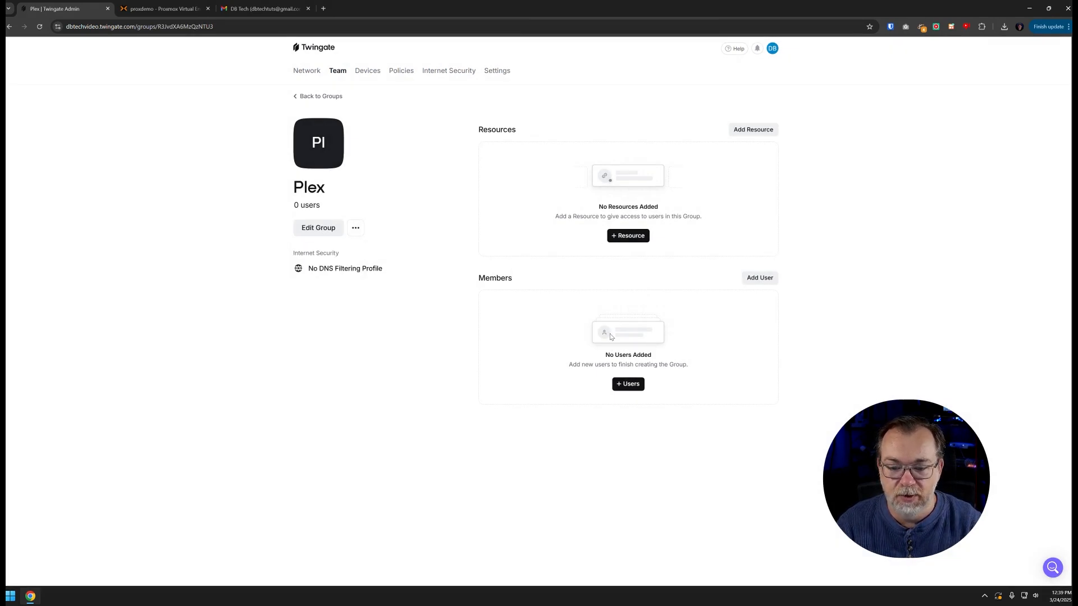
# Add the invited member to the Plex group
pyautogui.click(627, 387)
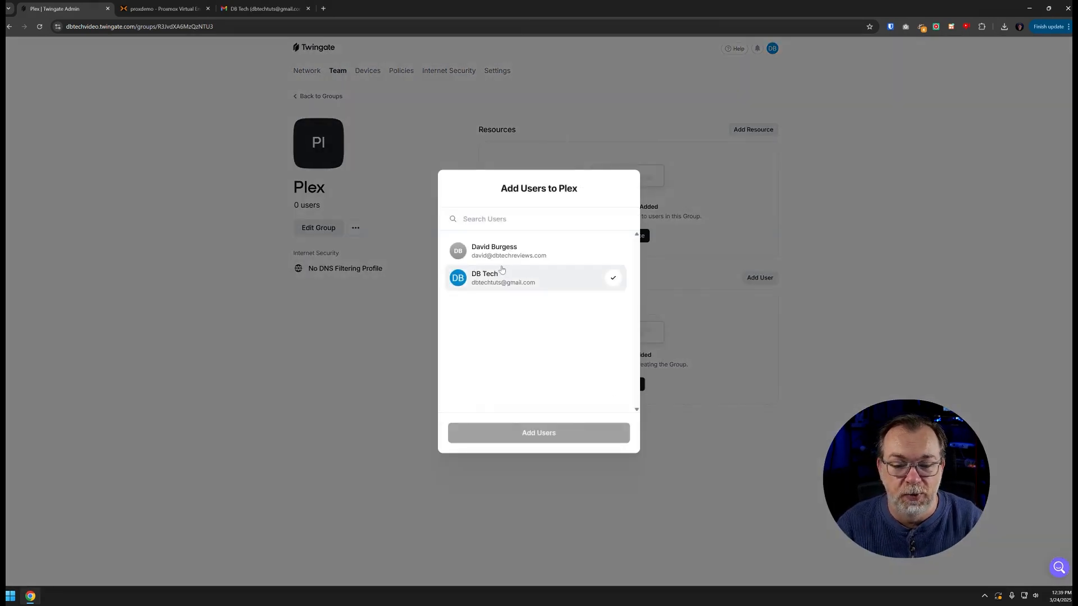
pyautogui.click(488, 257)
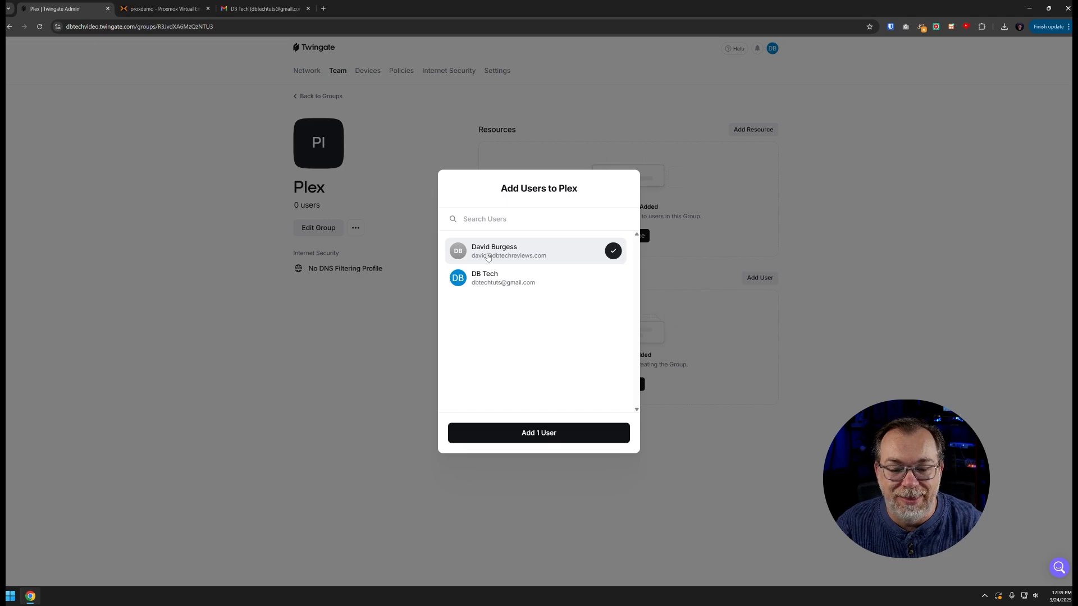
pyautogui.click(544, 433)
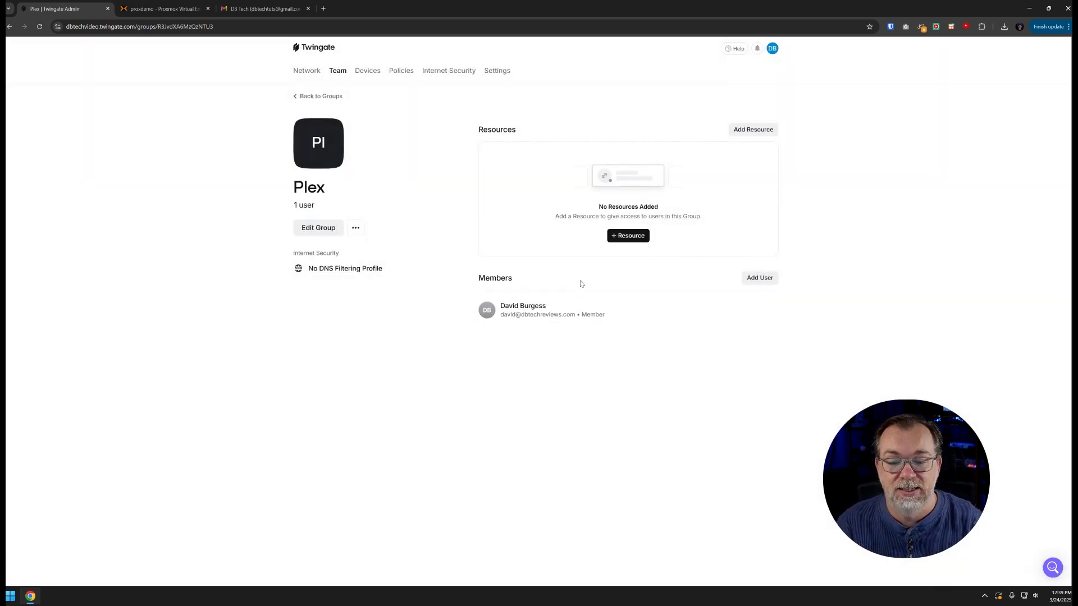
# Close the Plex resource picker without granting anything and return to the network overview
pyautogui.click(625, 240)
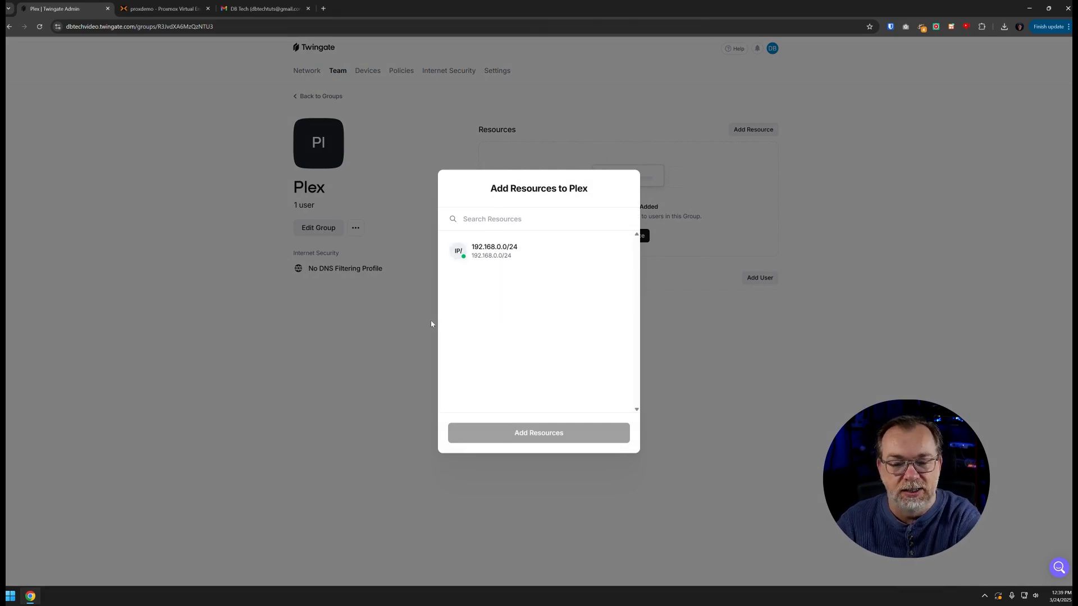
pyautogui.click(383, 327)
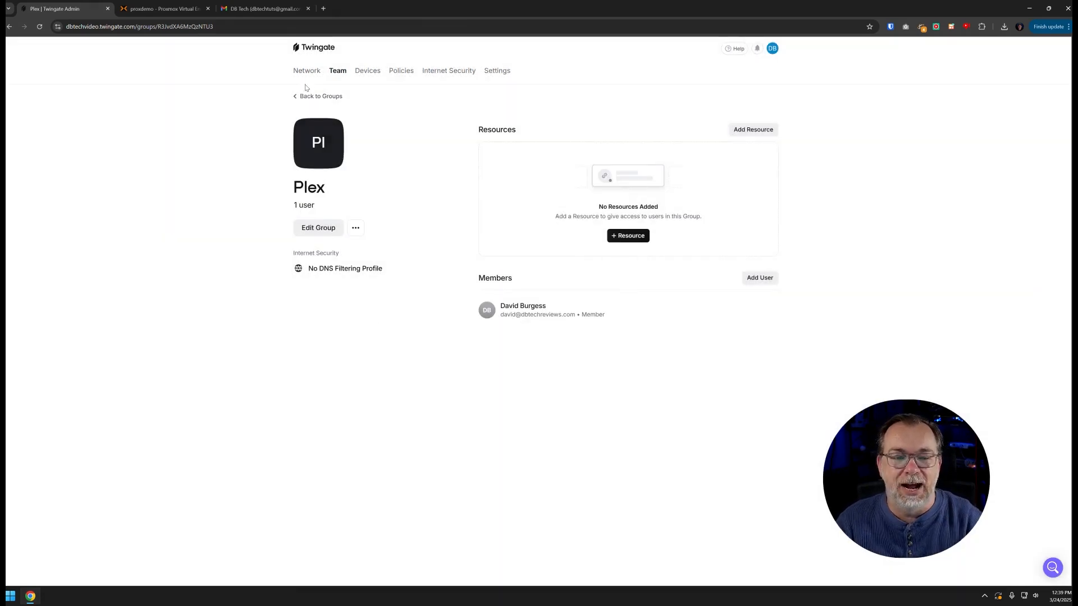
pyautogui.click(306, 71)
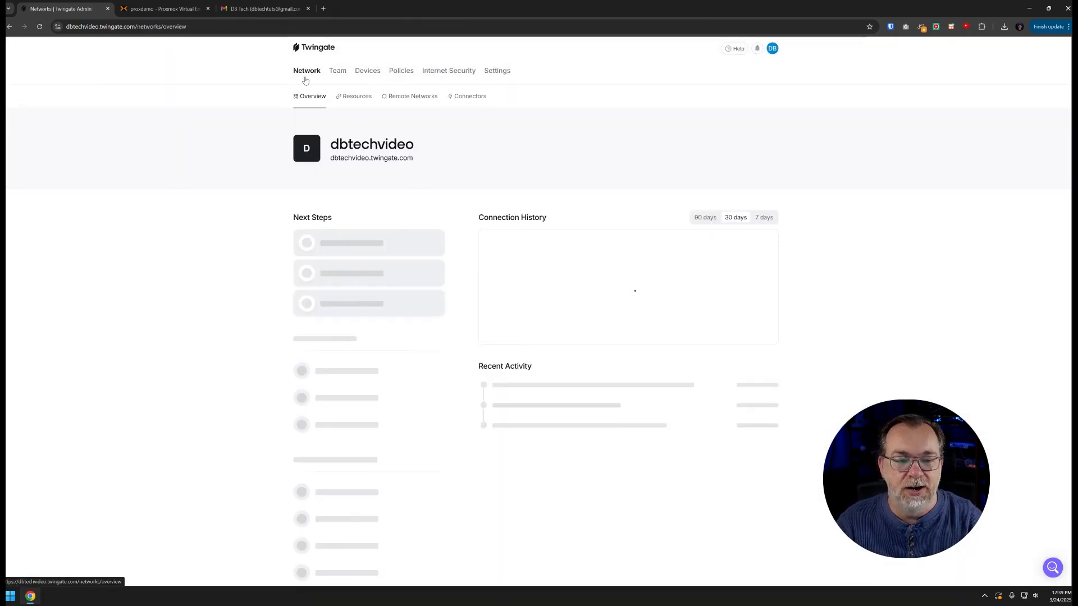
# Start a new resource labelled Plex for address 192.168.0.69
pyautogui.click(355, 99)
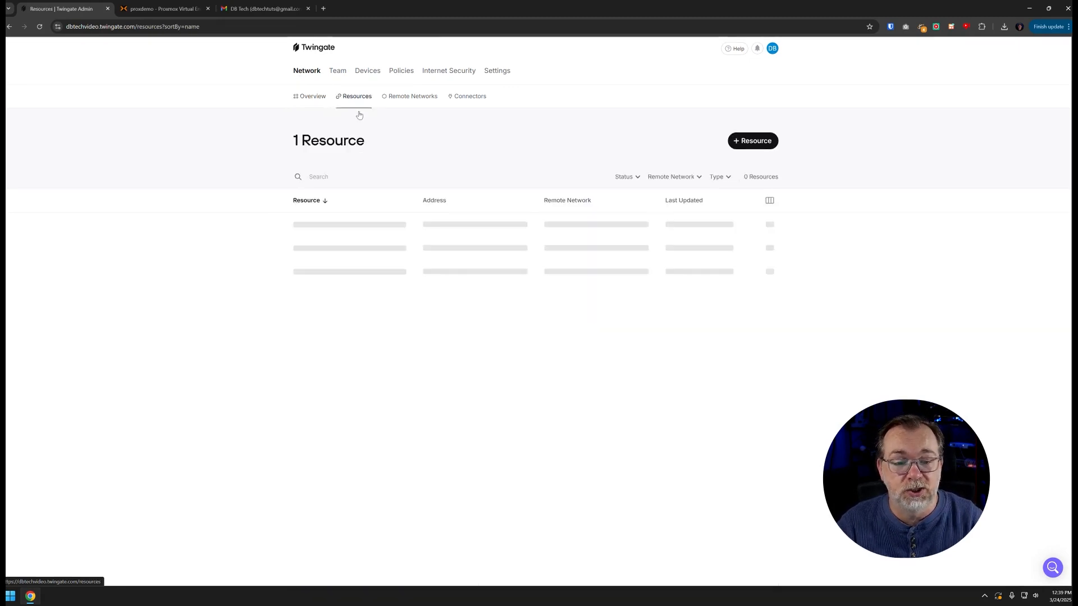
pyautogui.click(751, 143)
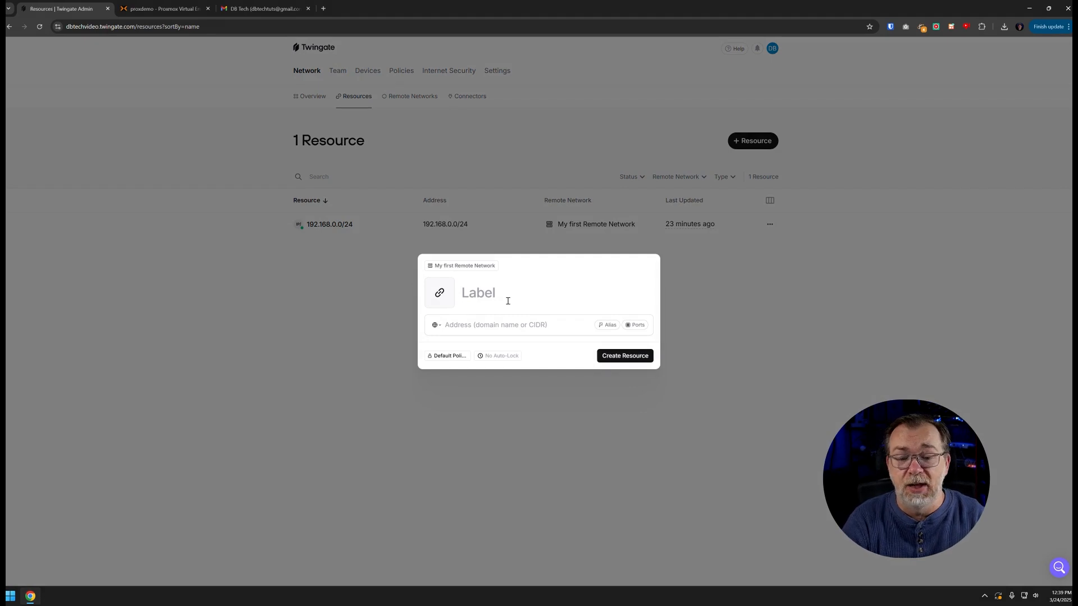
pyautogui.write('Plex')
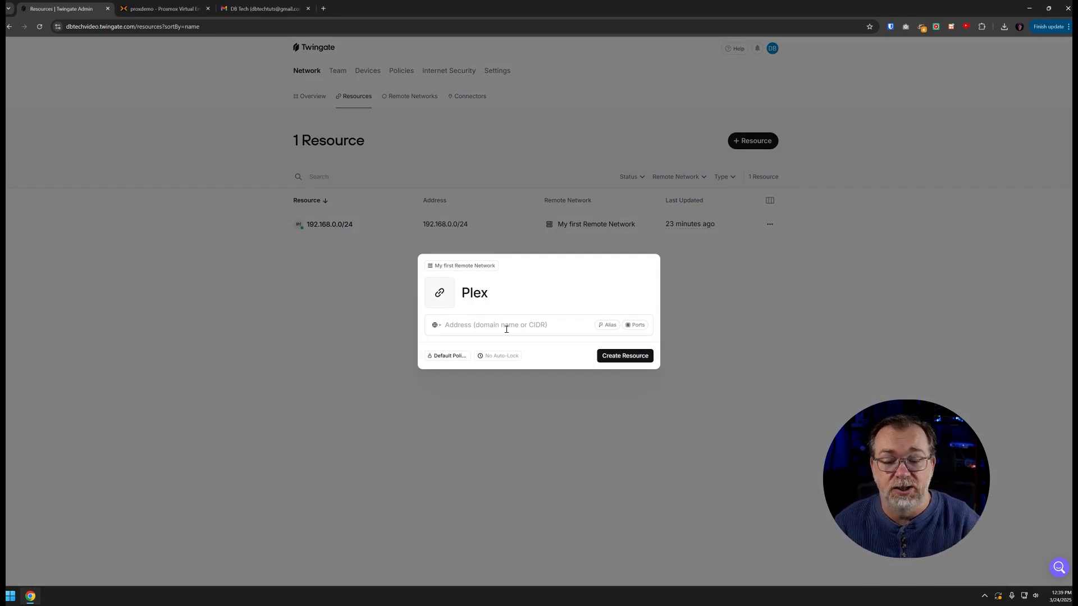
pyautogui.write('192.168.0.69')
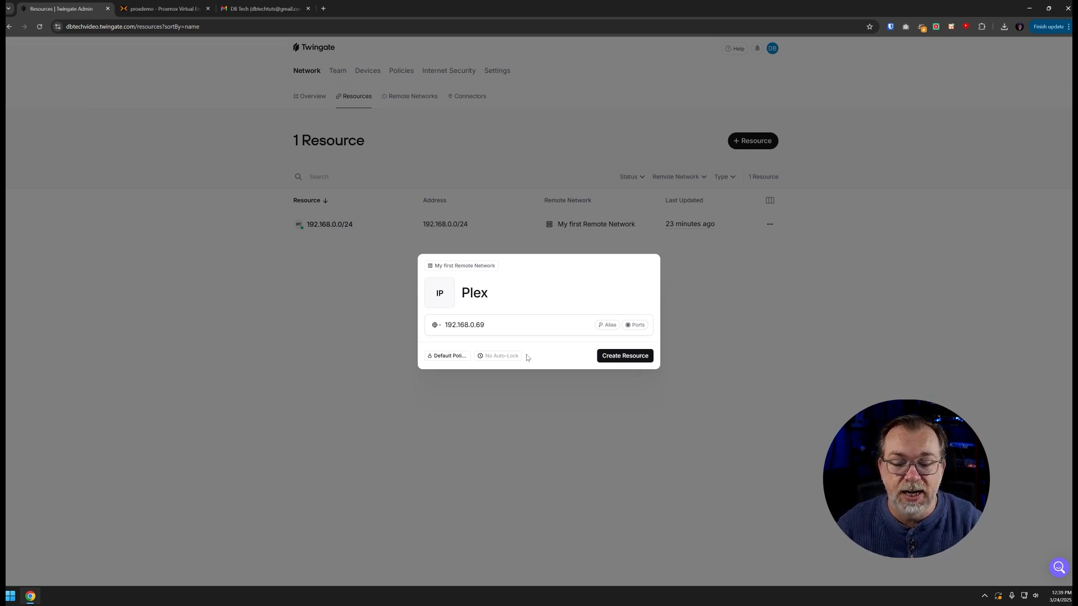
# Allow only custom TCP port 32400, block UDP, set ICMP handling, and create the resource
pyautogui.click(638, 326)
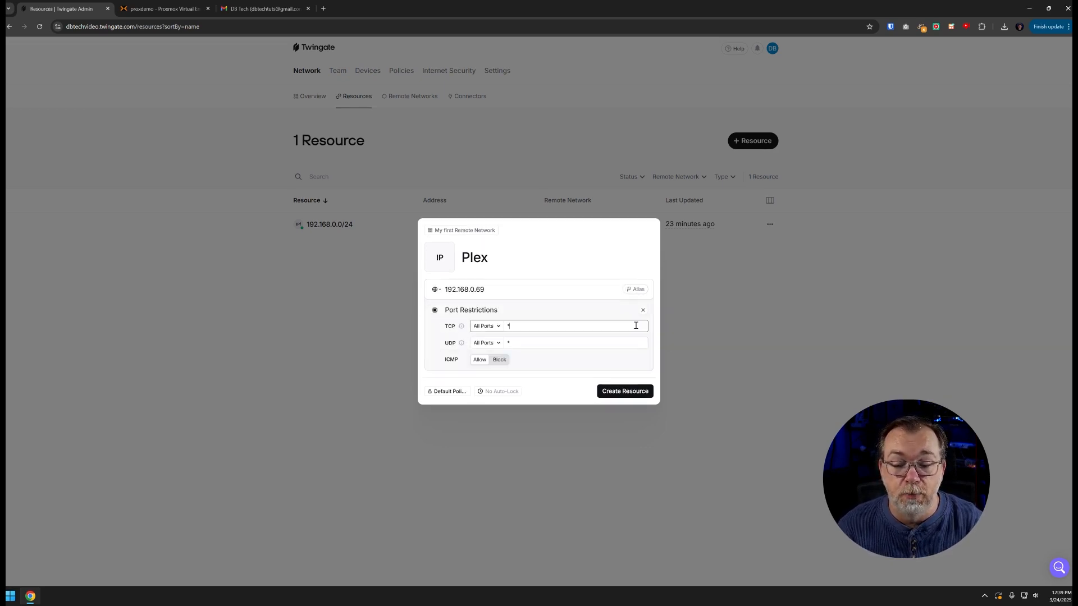
pyautogui.click(490, 328)
pyautogui.click(489, 351)
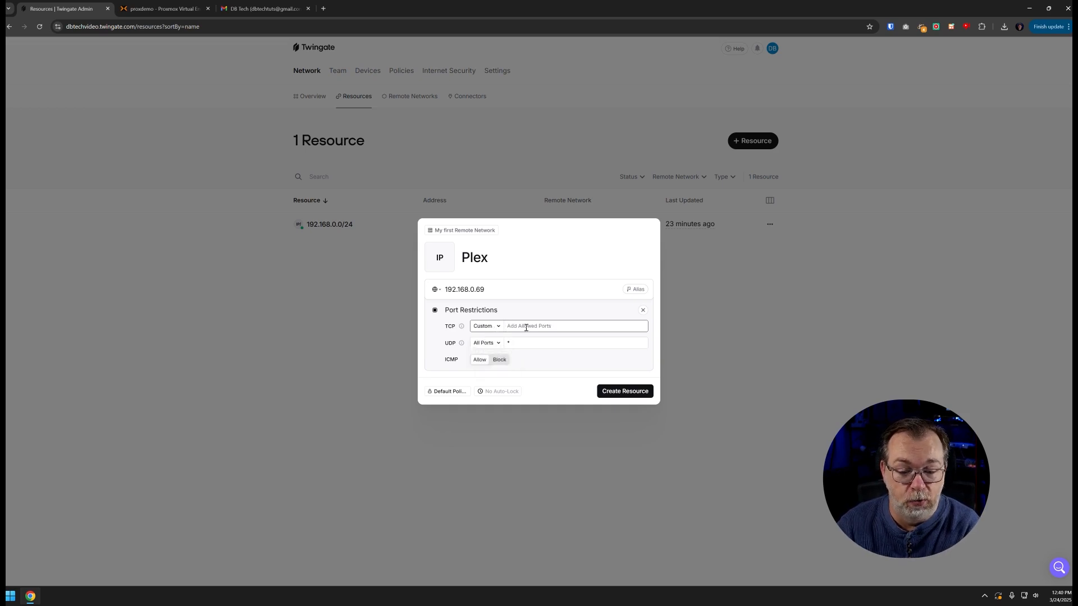
pyautogui.write('32400')
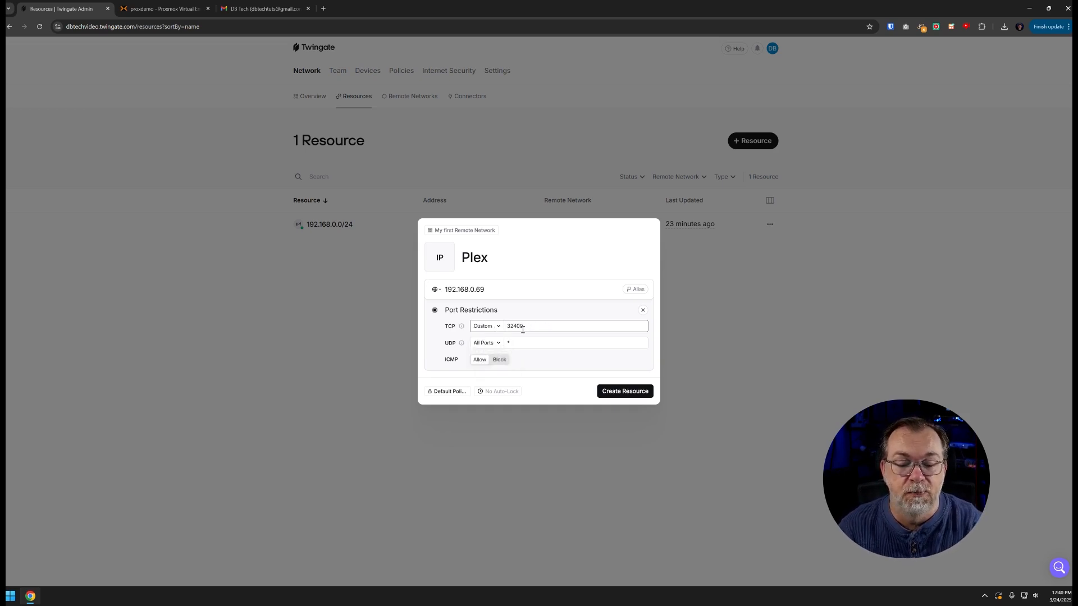
pyautogui.click(486, 343)
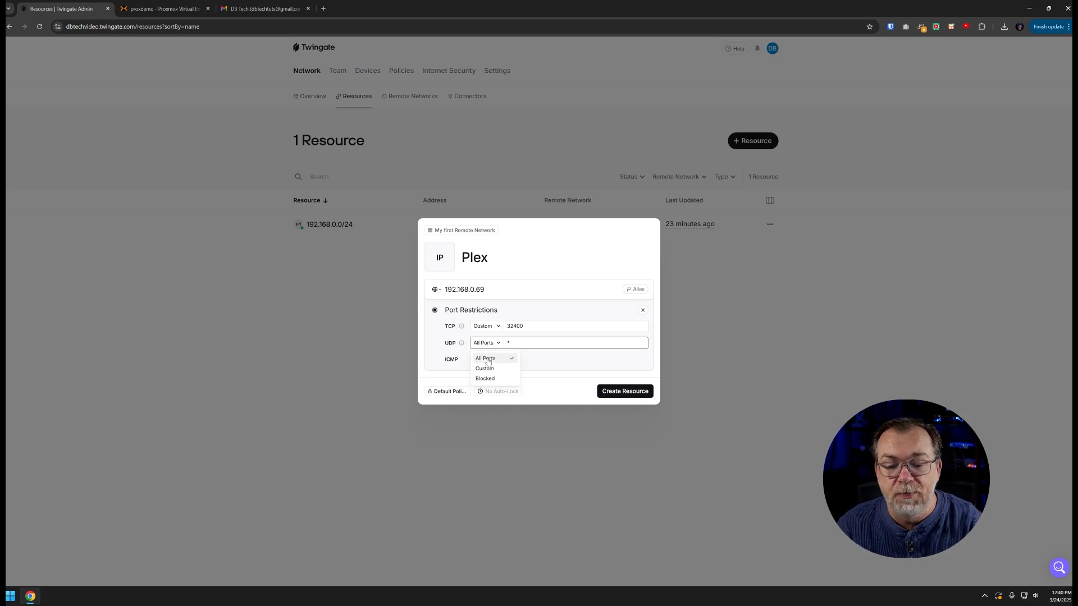
pyautogui.click(486, 379)
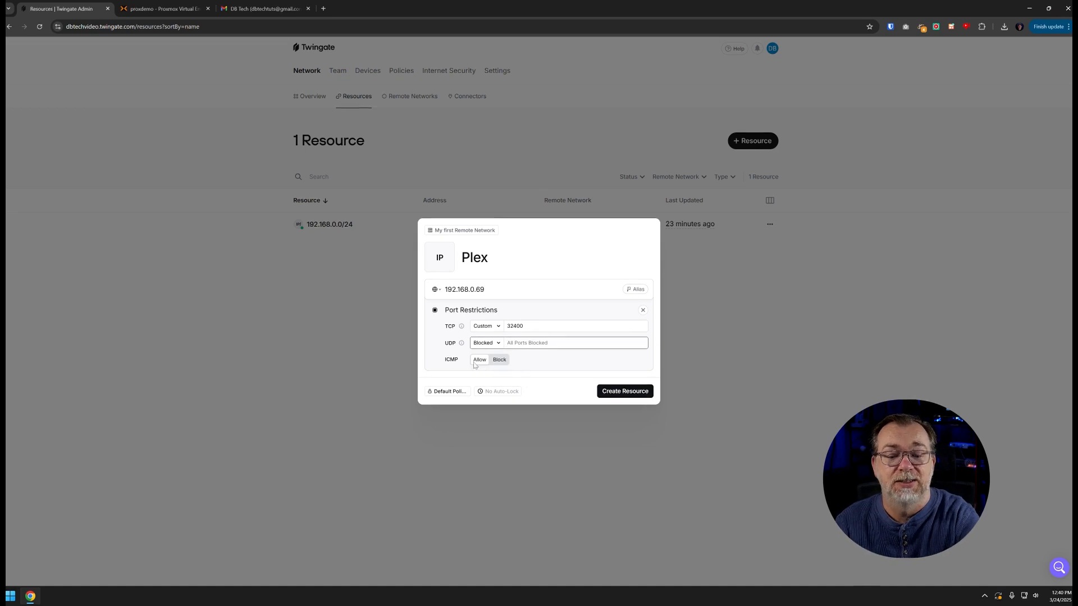
pyautogui.click(499, 360)
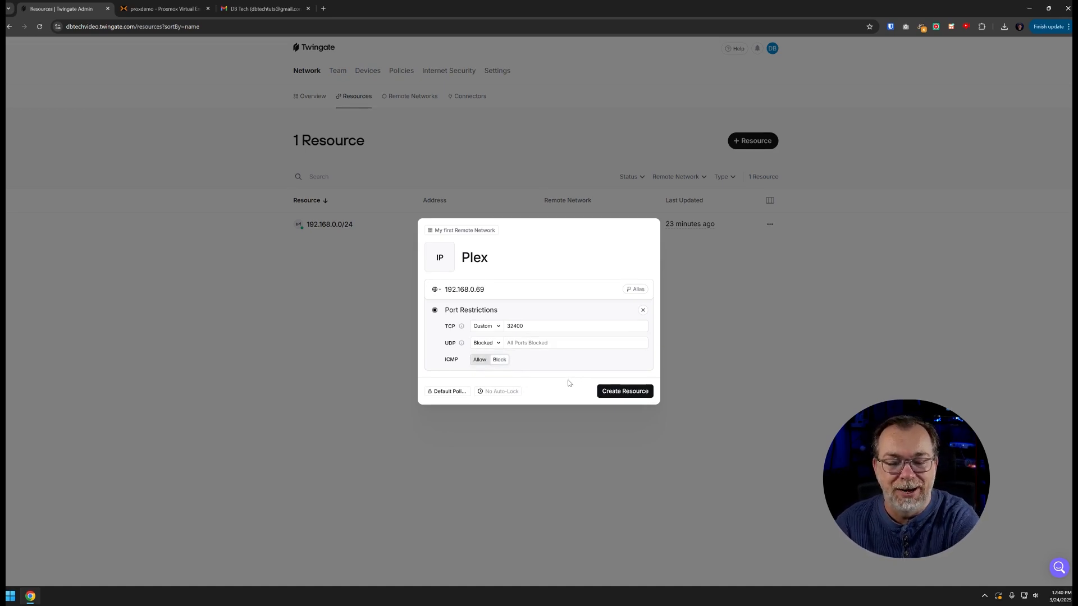
pyautogui.click(620, 392)
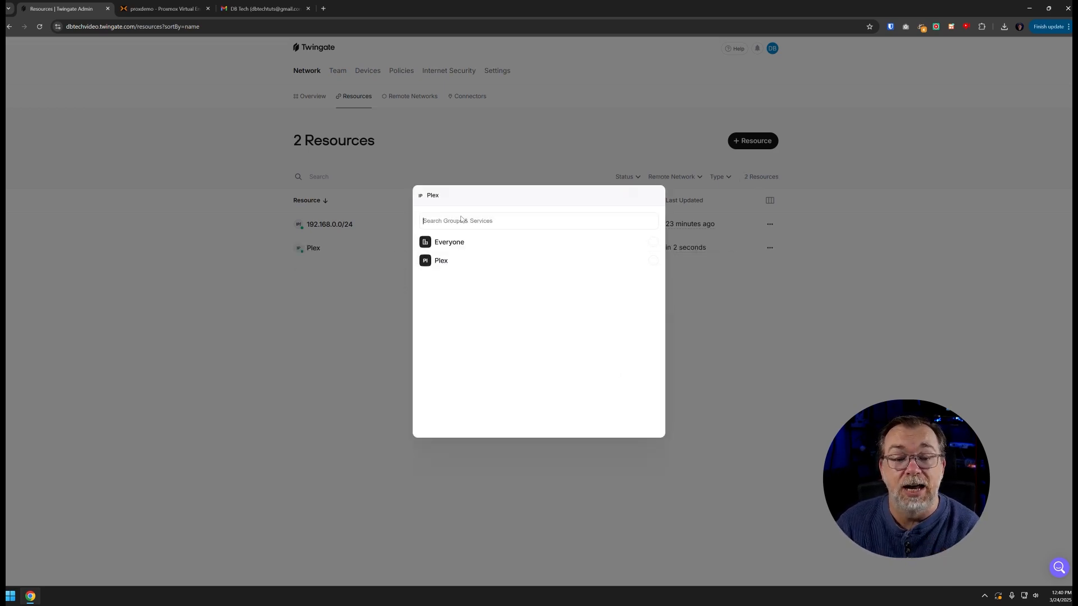
# Grant the Plex group access to the Plex resource and open the resource's details
pyautogui.click(449, 261)
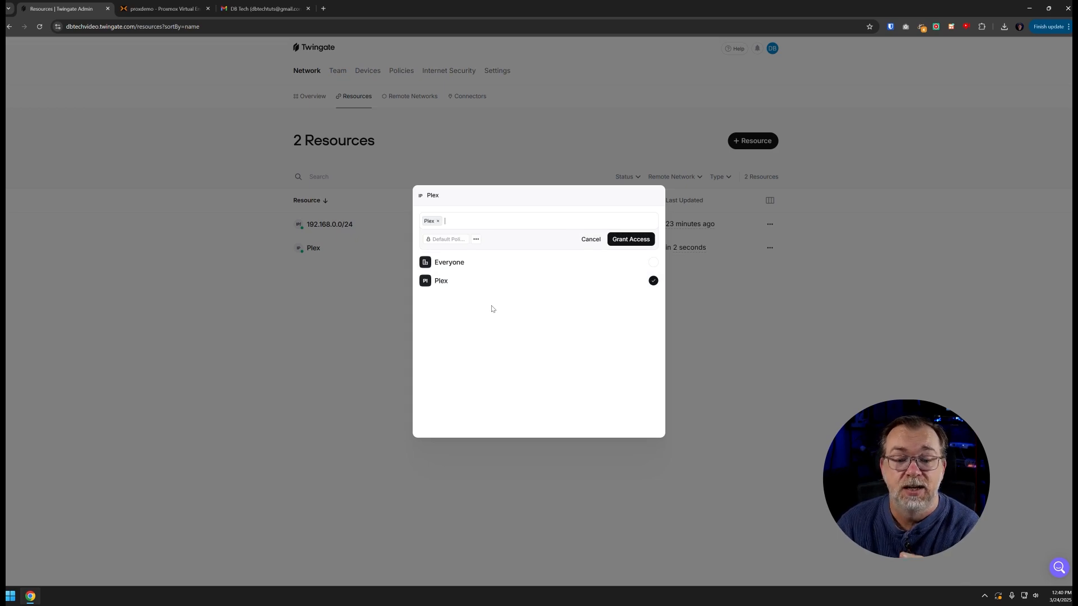
pyautogui.click(631, 239)
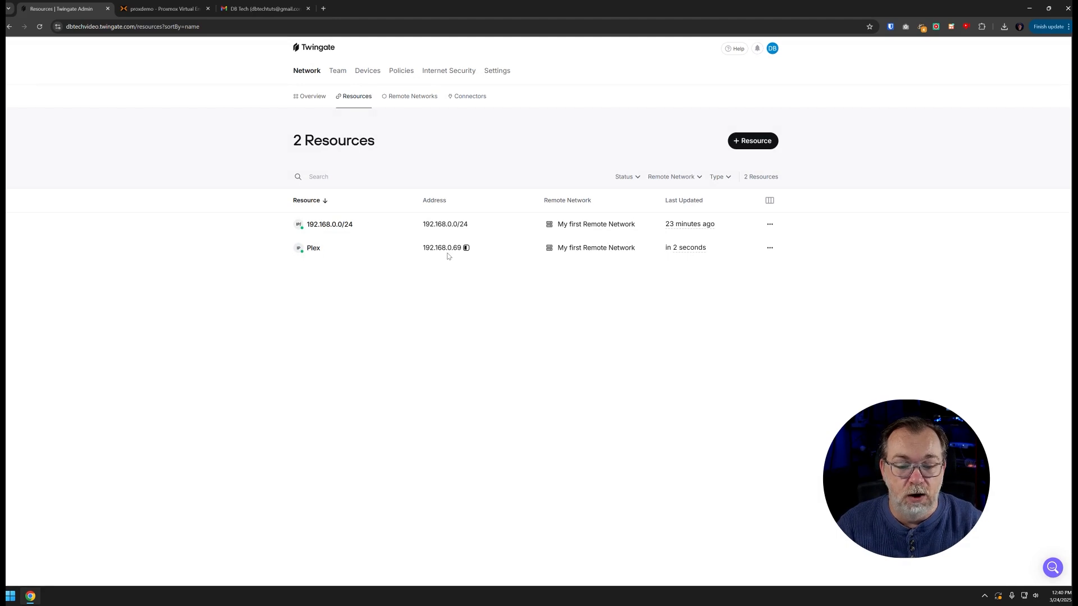
pyautogui.click(317, 248)
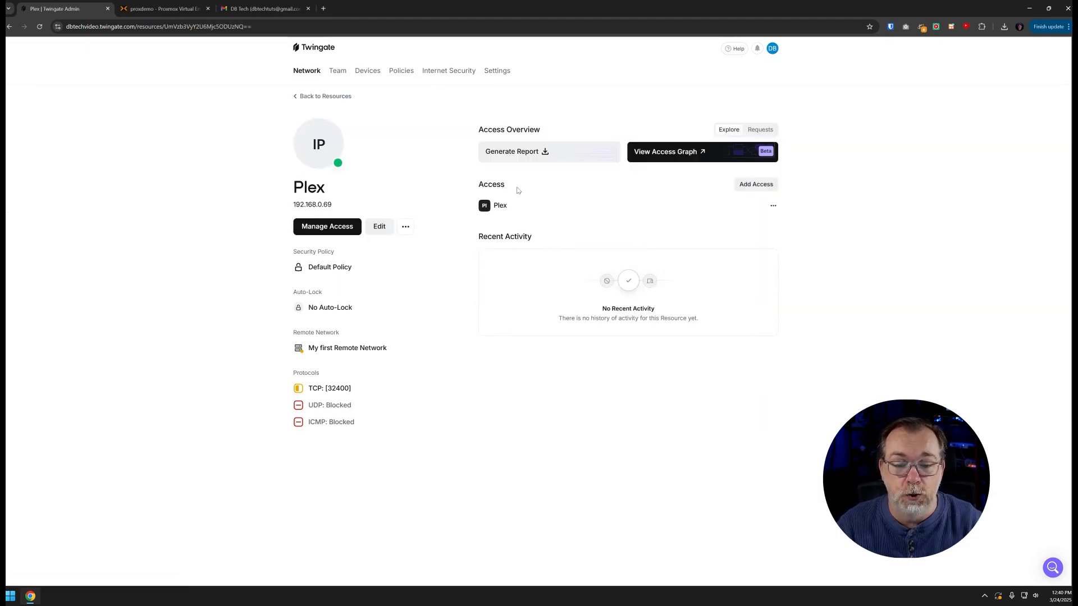
# Review the resource's access list, edit settings and extra actions, leaving auto-lock off
pyautogui.click(343, 233)
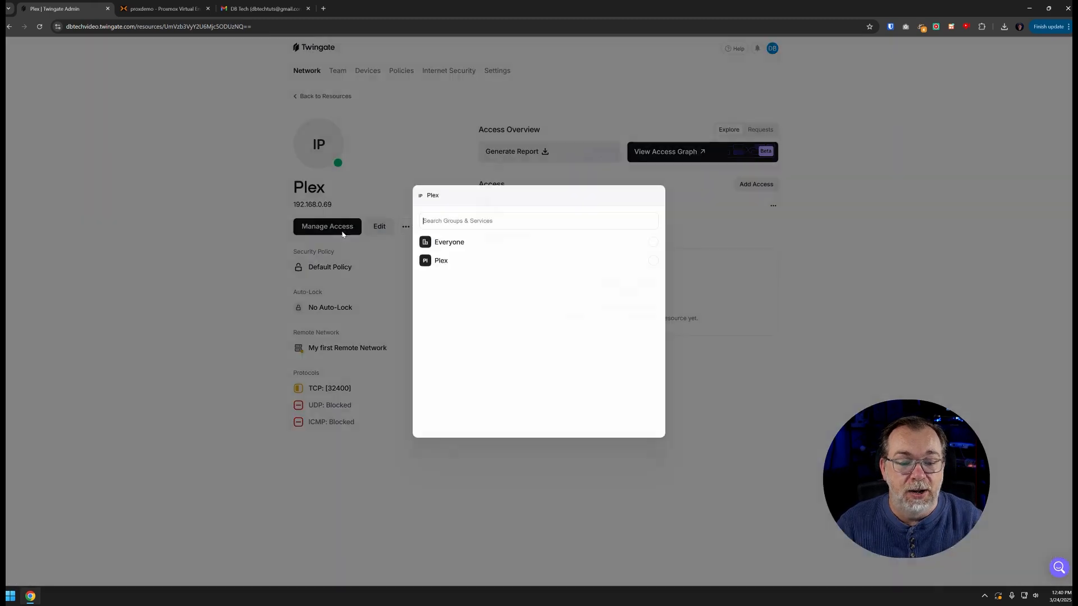
pyautogui.click(319, 253)
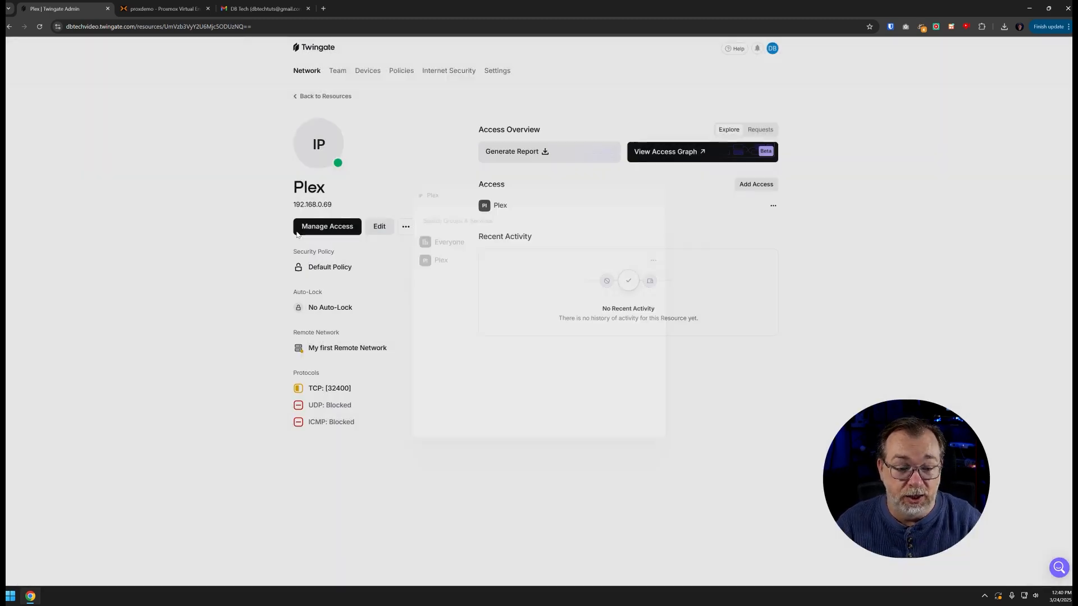
pyautogui.click(372, 230)
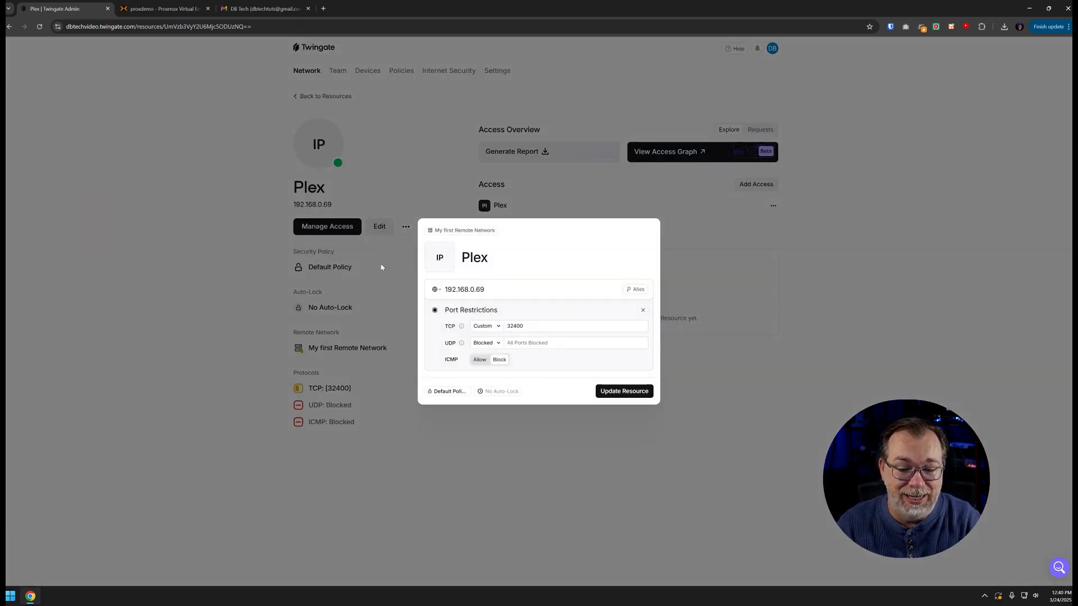
pyautogui.click(392, 278)
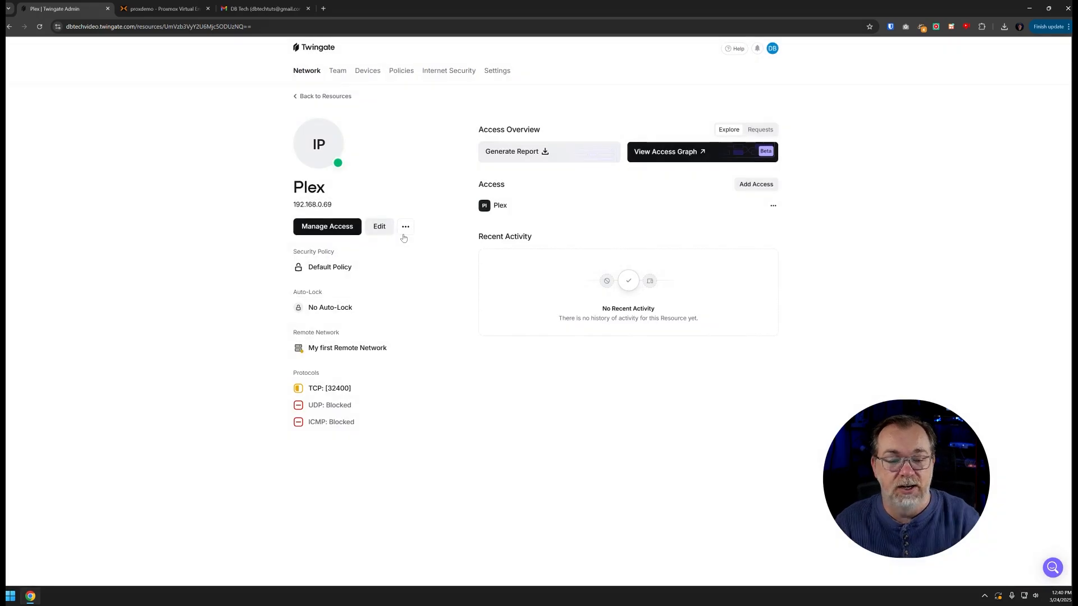
pyautogui.click(405, 226)
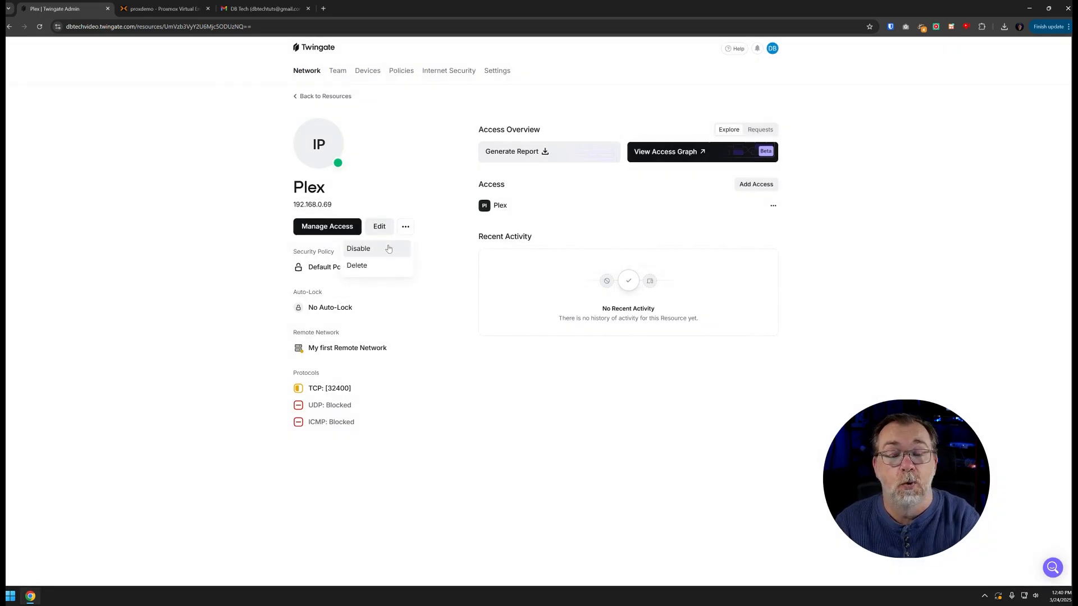
pyautogui.click(448, 285)
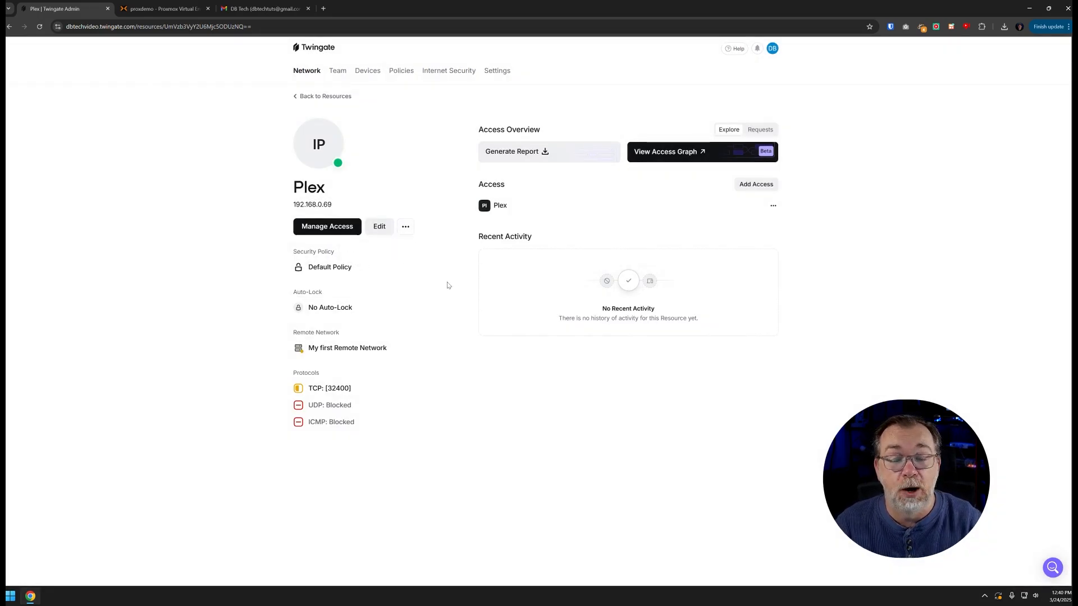
pyautogui.click(344, 308)
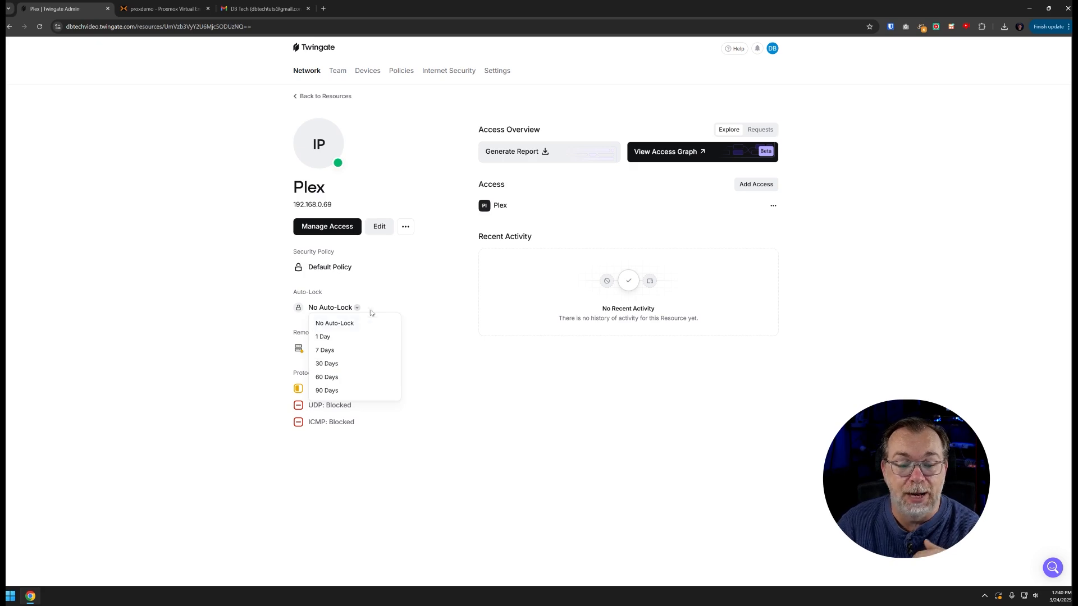
pyautogui.click(441, 315)
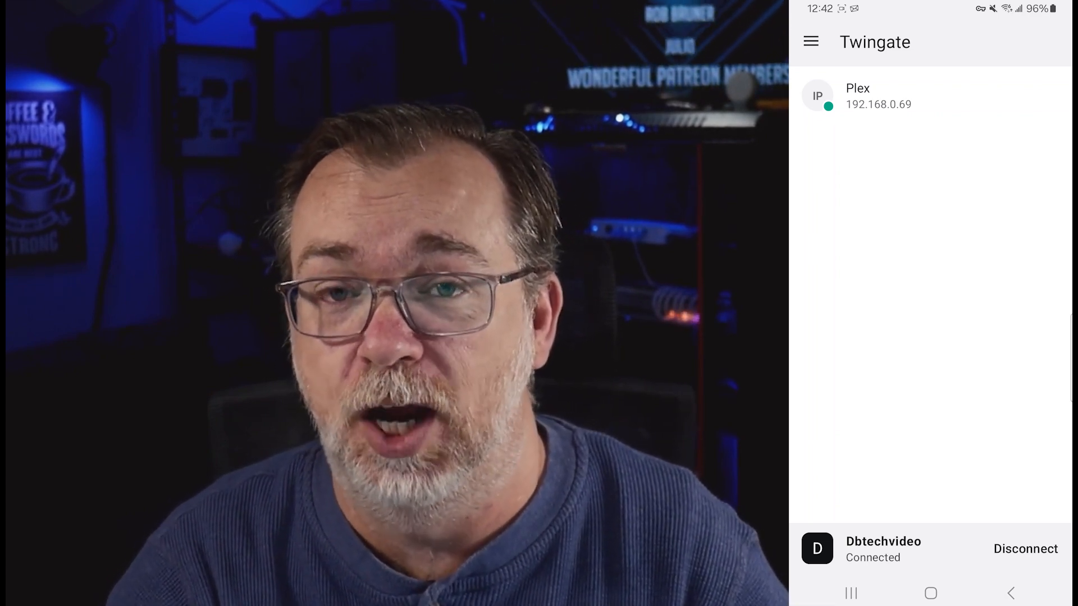
# Turn off the phone's Wi-Fi and dismiss the unreachable-error notification
pyautogui.moveTo(927, 7); pyautogui.dragTo(926, 292)
pyautogui.click(816, 88)
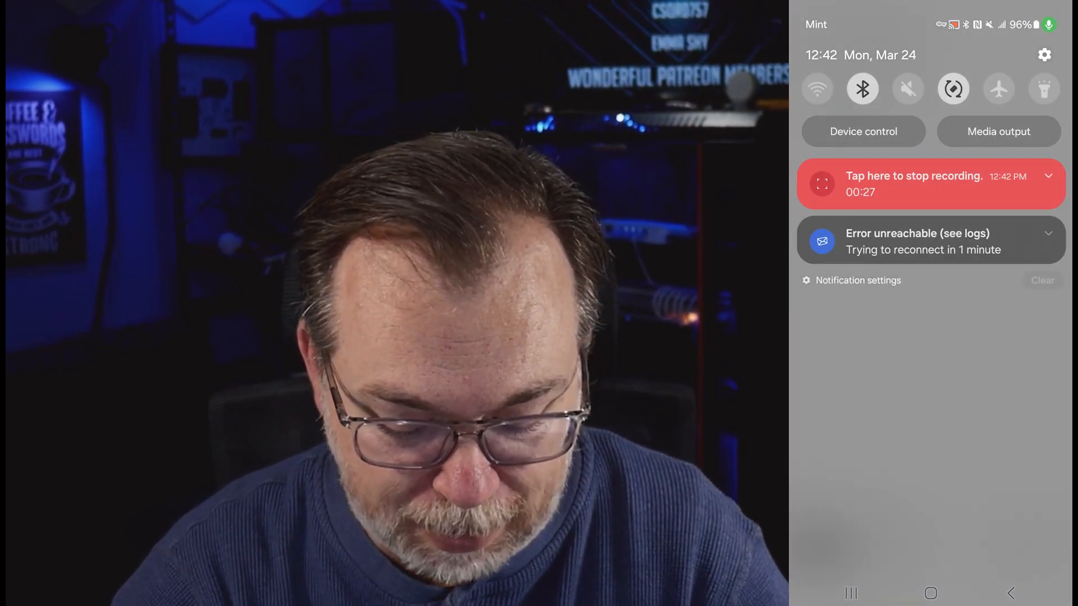
pyautogui.moveTo(865, 236); pyautogui.dragTo(1011, 231)
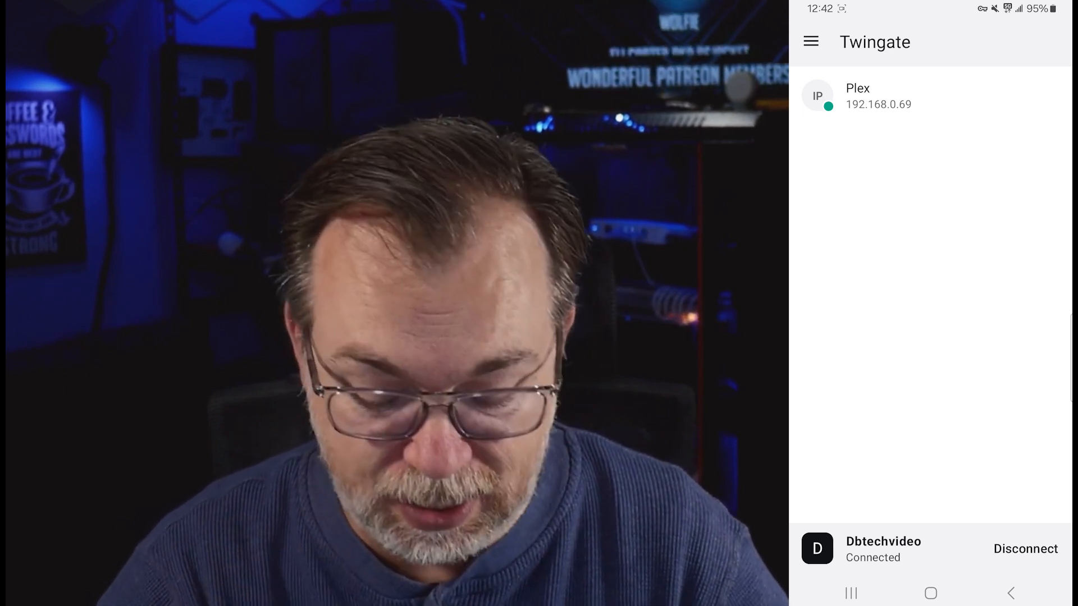
# Copy the Plex resource's original address 192.168.0.69, then bring up Chrome's shortcuts from the home screen
pyautogui.click(930, 96)
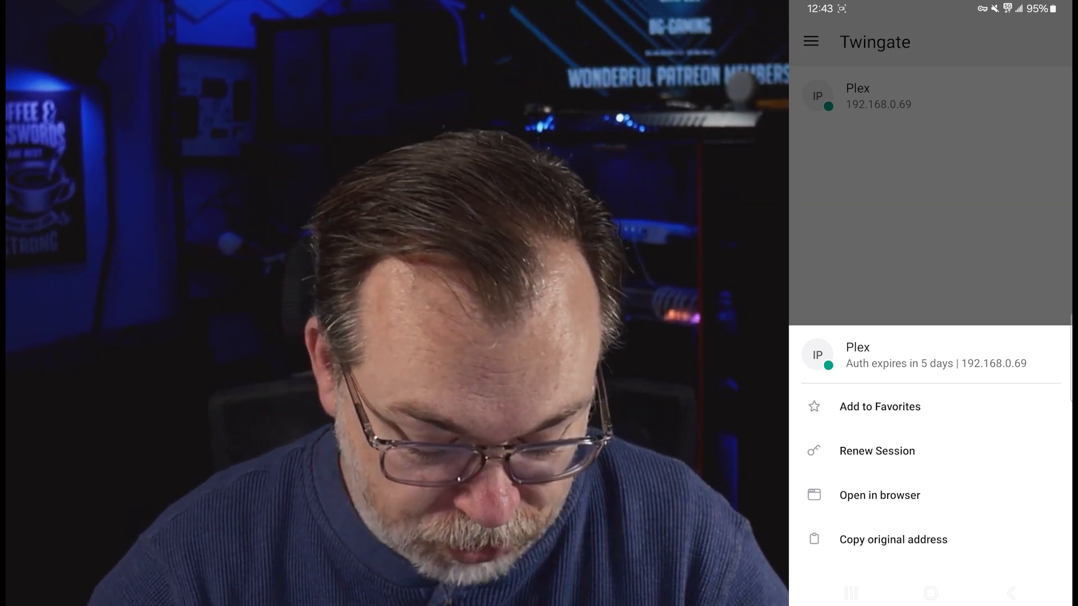
pyautogui.click(893, 539)
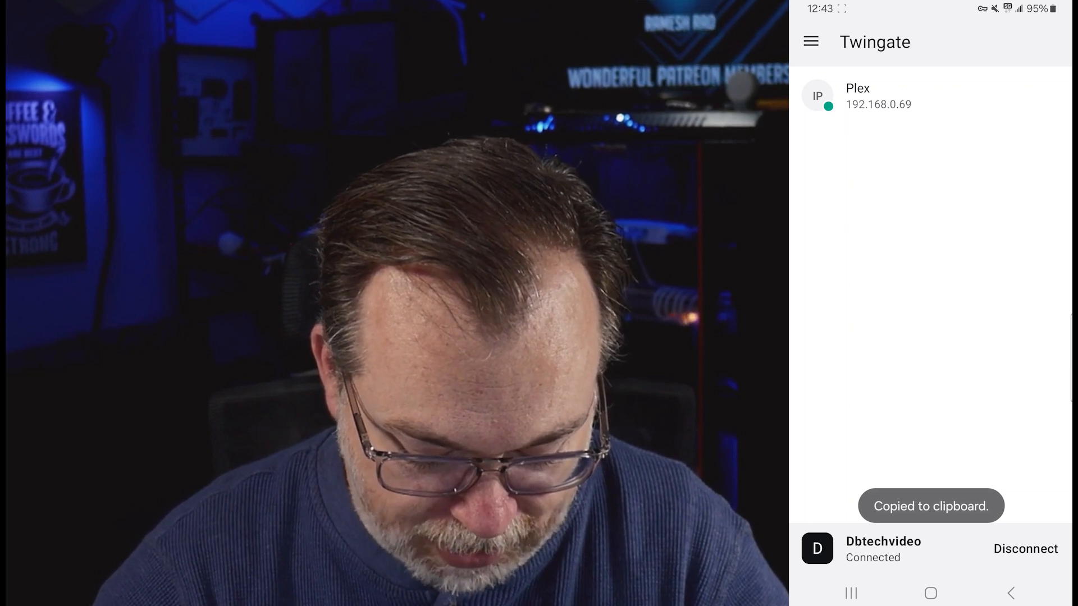
pyautogui.click(931, 593)
pyautogui.click(983, 541)
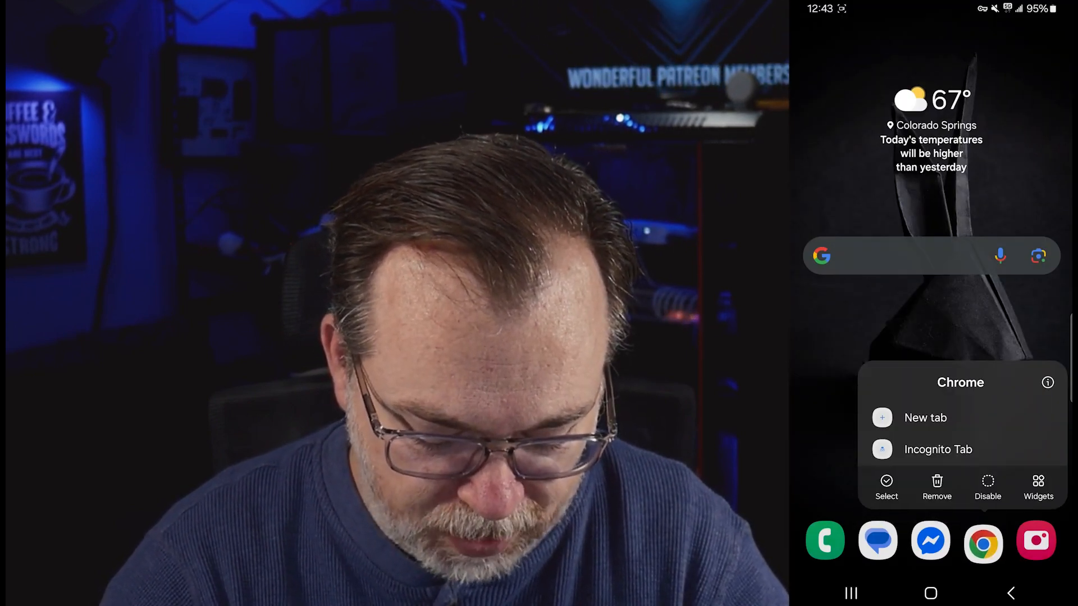
# Open the Plex server at 192.168.0.69:32400 in a new Chrome tab, bypassing the insecure-site warning
pyautogui.click(945, 416)
pyautogui.click(884, 152)
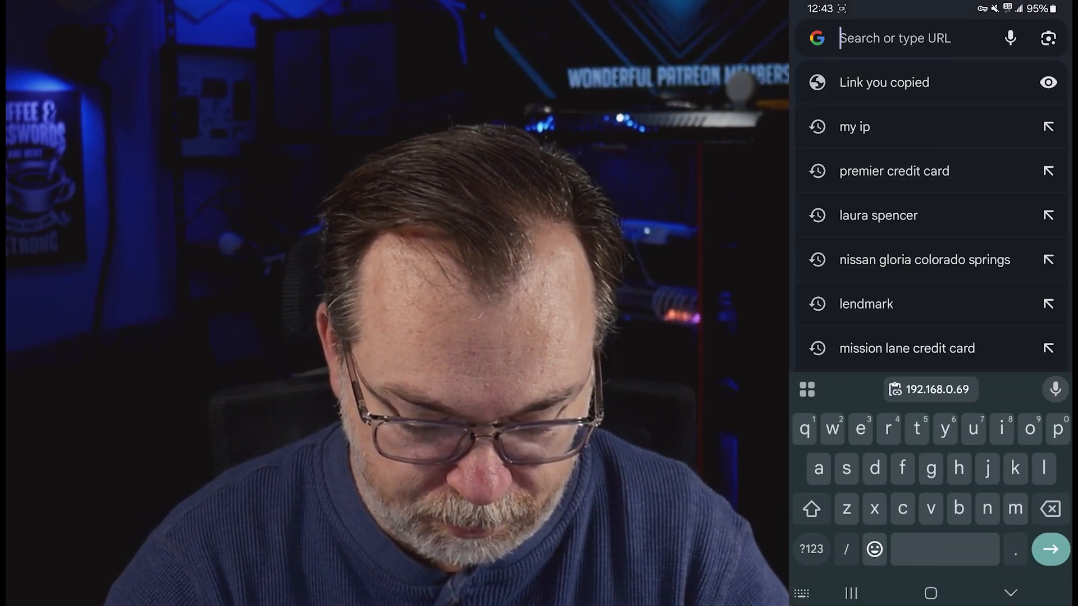
pyautogui.click(932, 389)
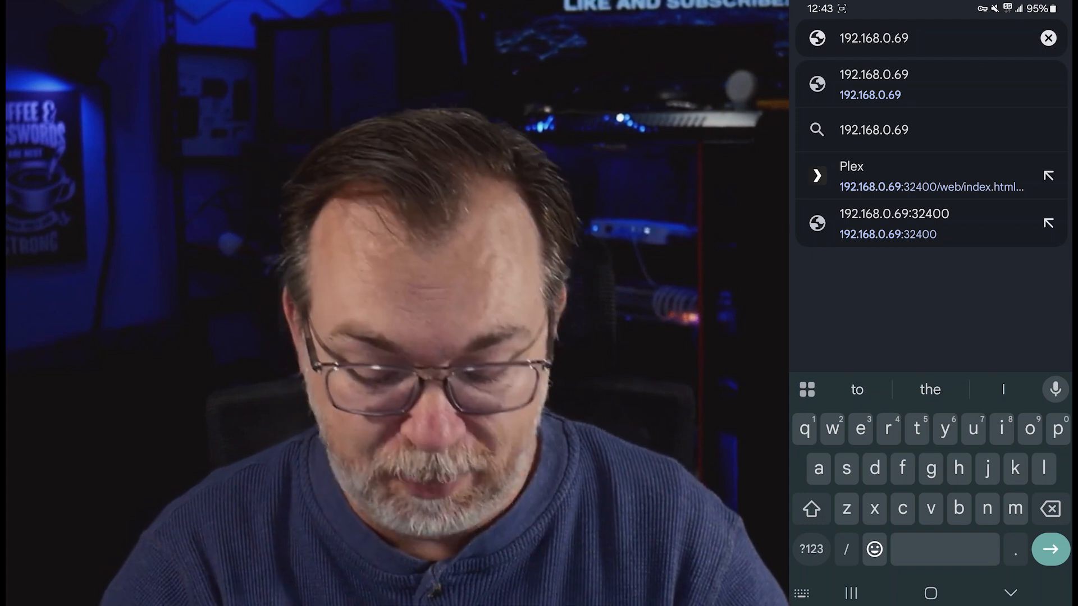
pyautogui.click(929, 224)
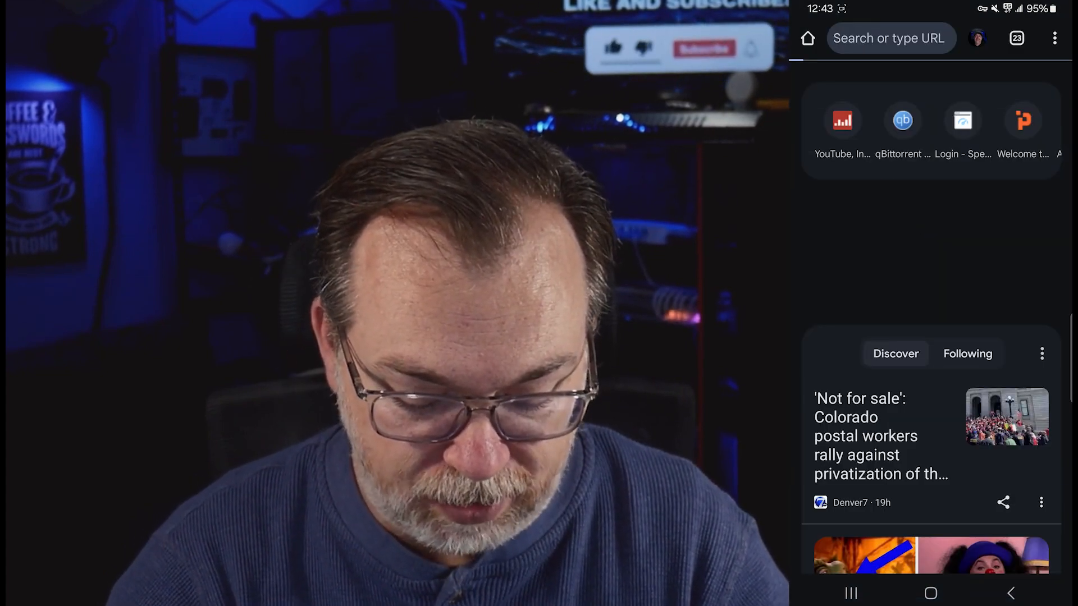
pyautogui.click(971, 539)
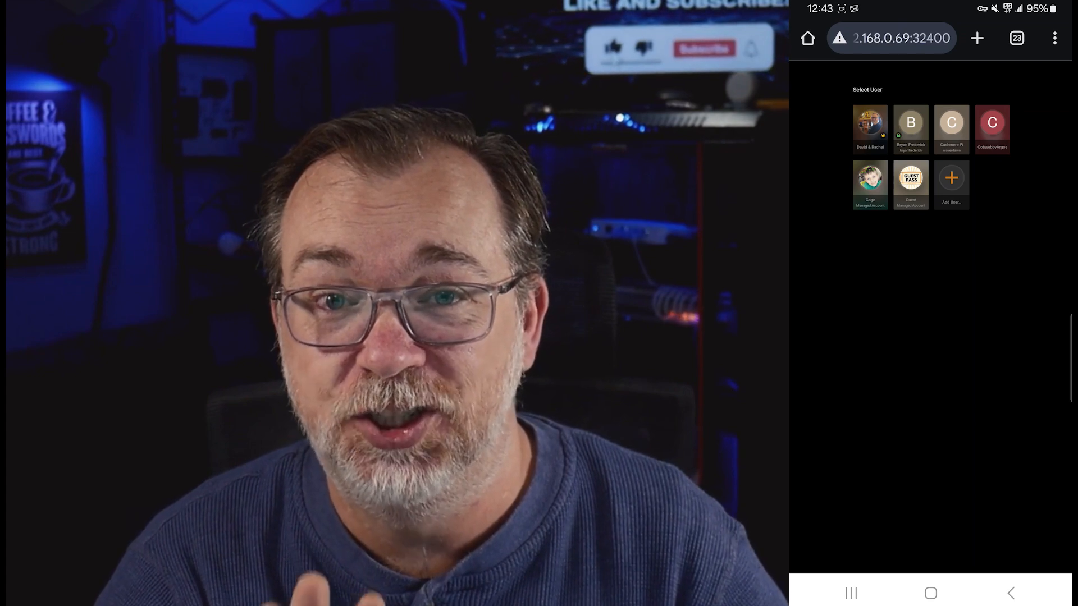
# Sign in as the first Plex user profile and browse the KidsTV library
pyautogui.click(870, 124)
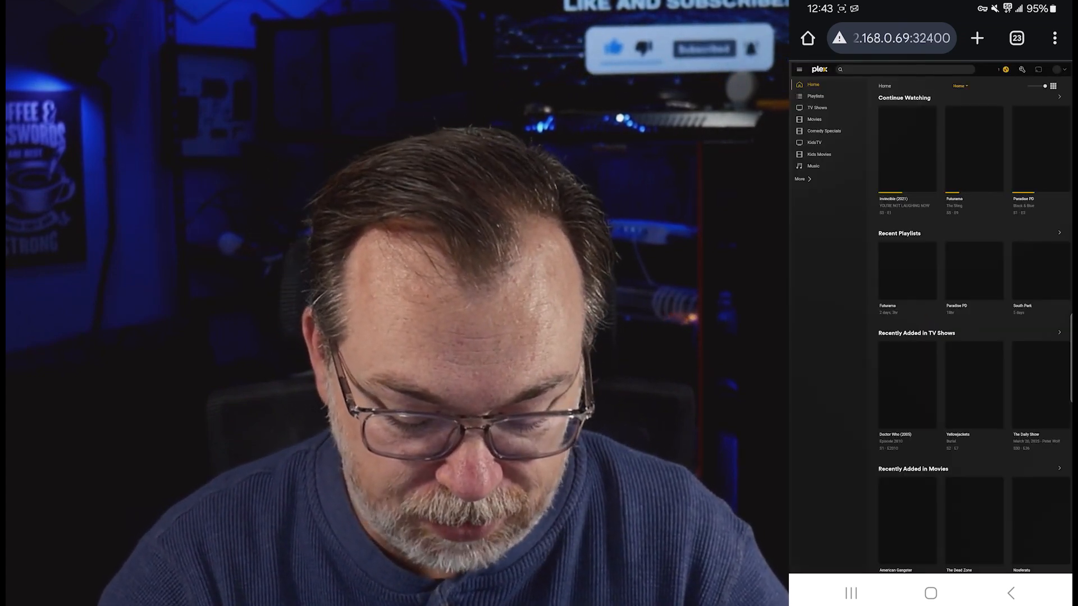
pyautogui.scroll(-3, 1028, 277)
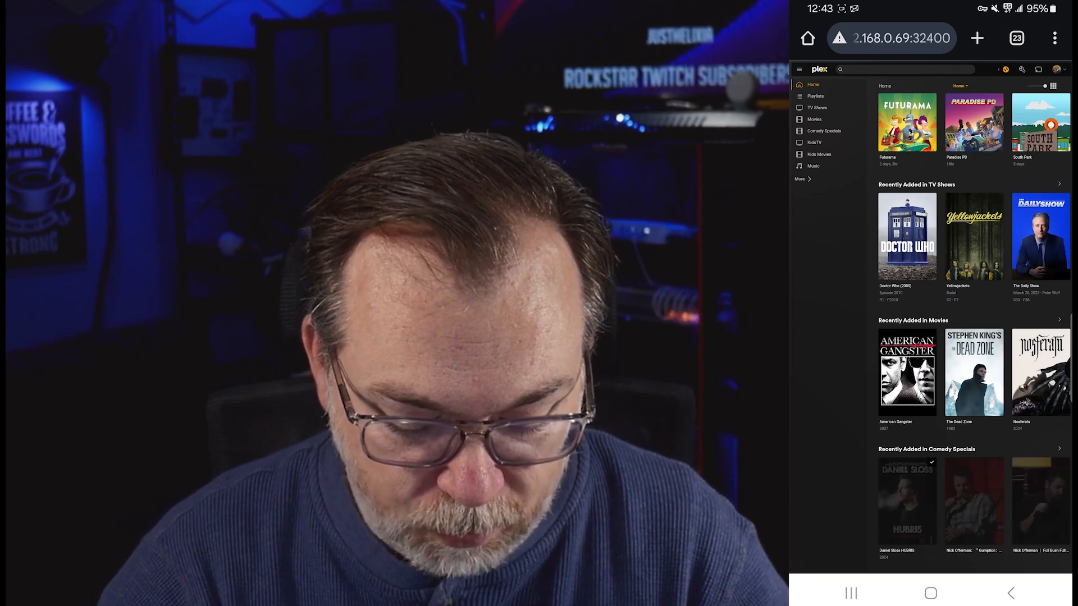
pyautogui.scroll(3, 1026, 396)
pyautogui.click(808, 179)
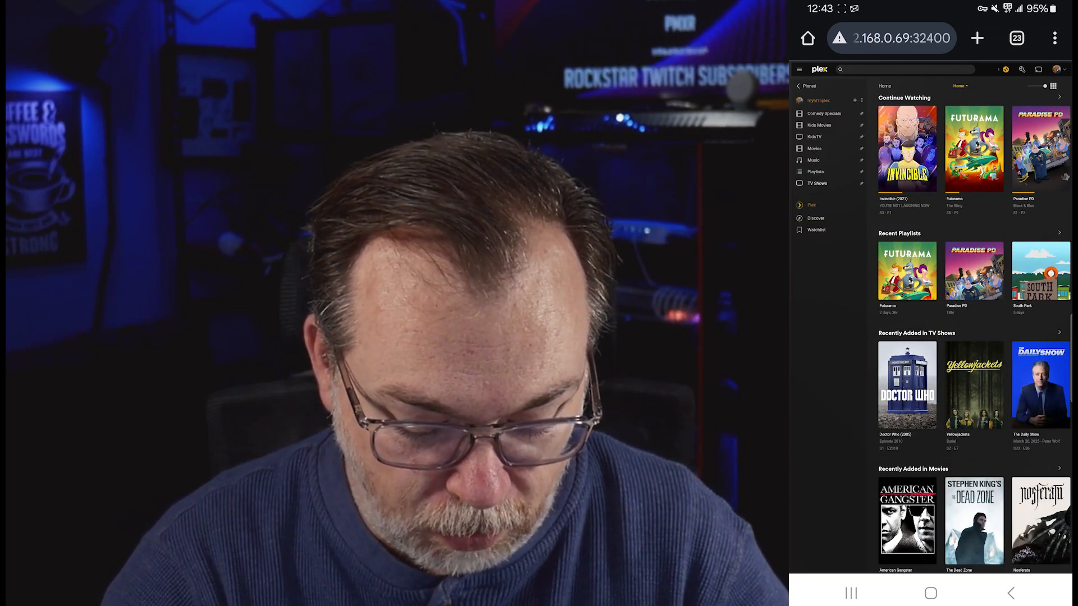
pyautogui.click(814, 137)
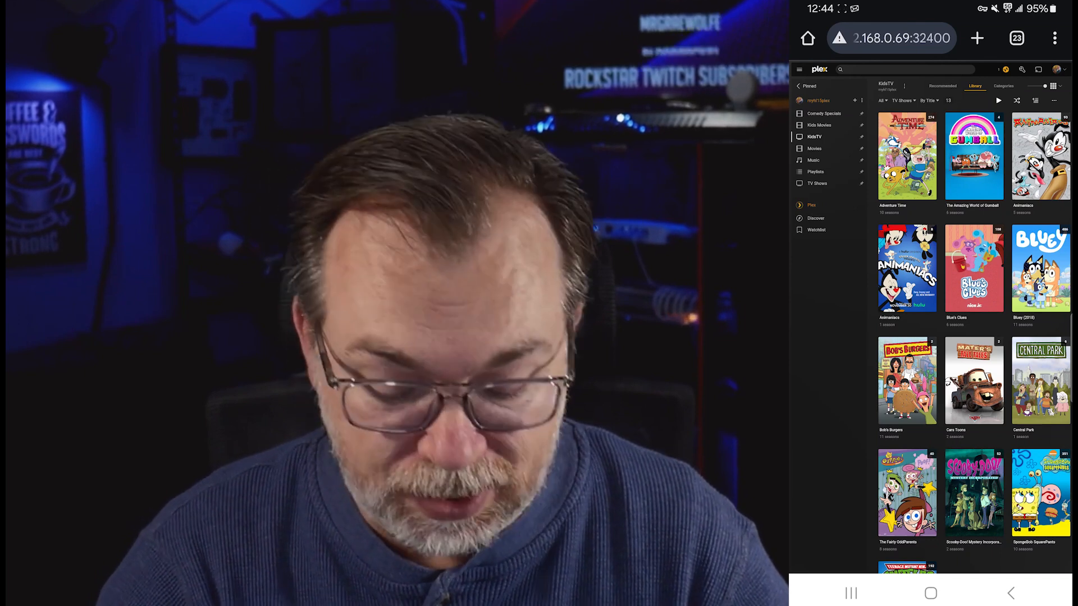
pyautogui.click(891, 38)
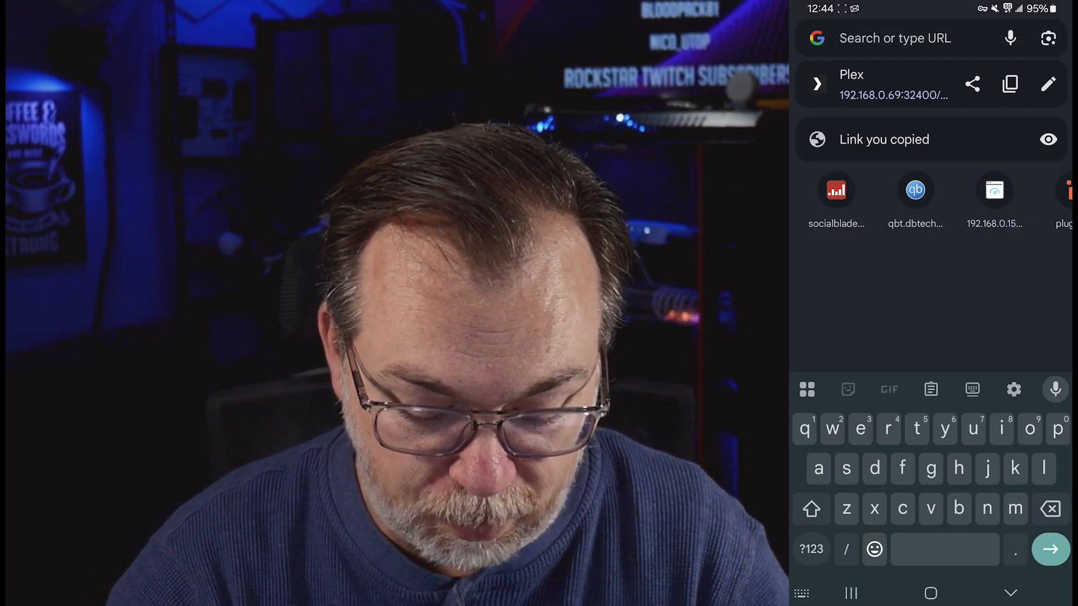
pyautogui.click(1047, 85)
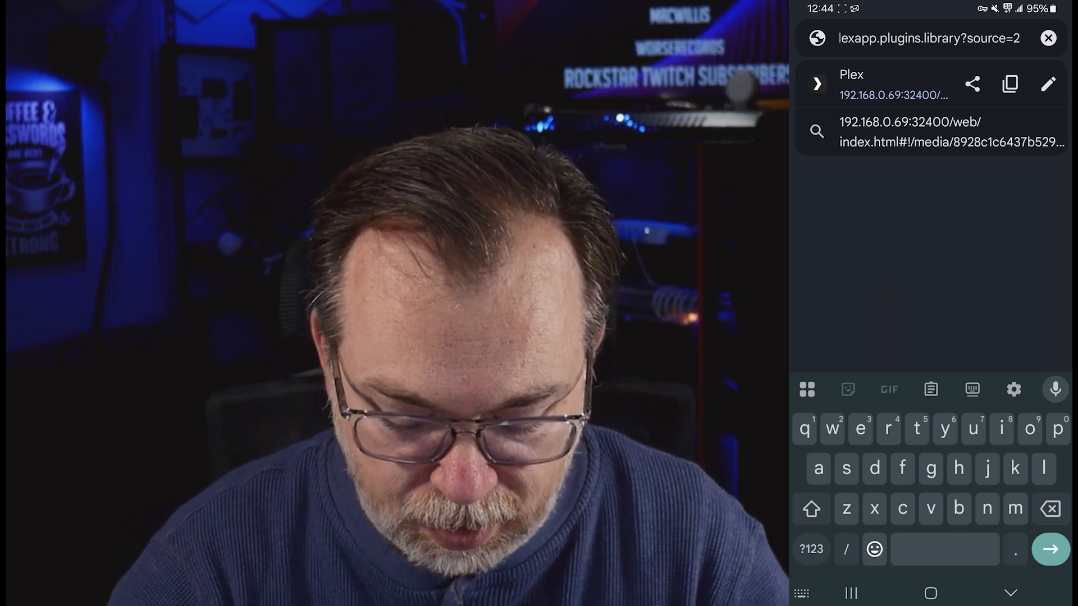
pyautogui.press('BackSpace')
pyautogui.press('BackSpace')
pyautogui.press('BackSpace')
pyautogui.press('BackSpace')
pyautogui.press('BackSpace')
pyautogui.press('BackSpace')
pyautogui.press('BackSpace')
pyautogui.press('BackSpace')
pyautogui.press('BackSpace')
pyautogui.press('BackSpace')
pyautogui.press('BackSpace')
pyautogui.press('BackSpace')
pyautogui.press('BackSpace')
pyautogui.press('BackSpace')
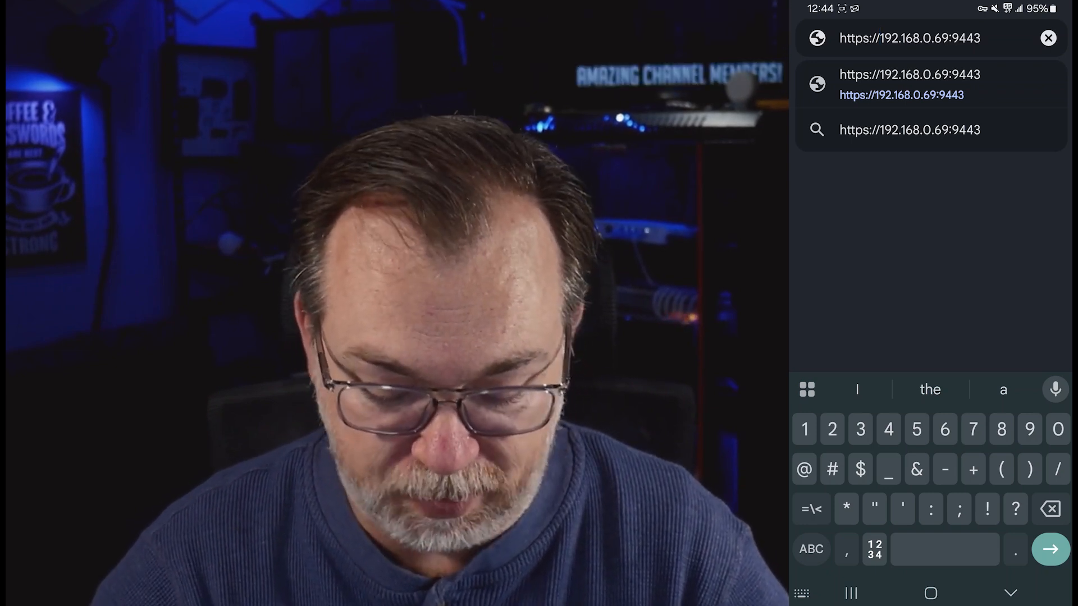
pyautogui.press('Return')
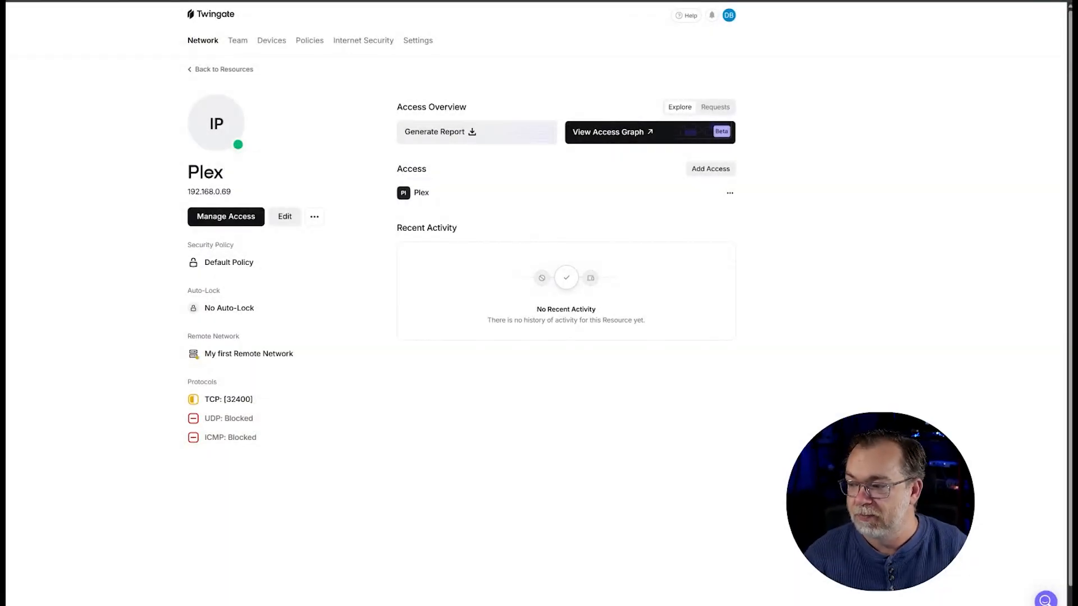
# Start a new resource labelled Portainer with address 192.168.0.69
pyautogui.click(713, 170)
pyautogui.click(678, 277)
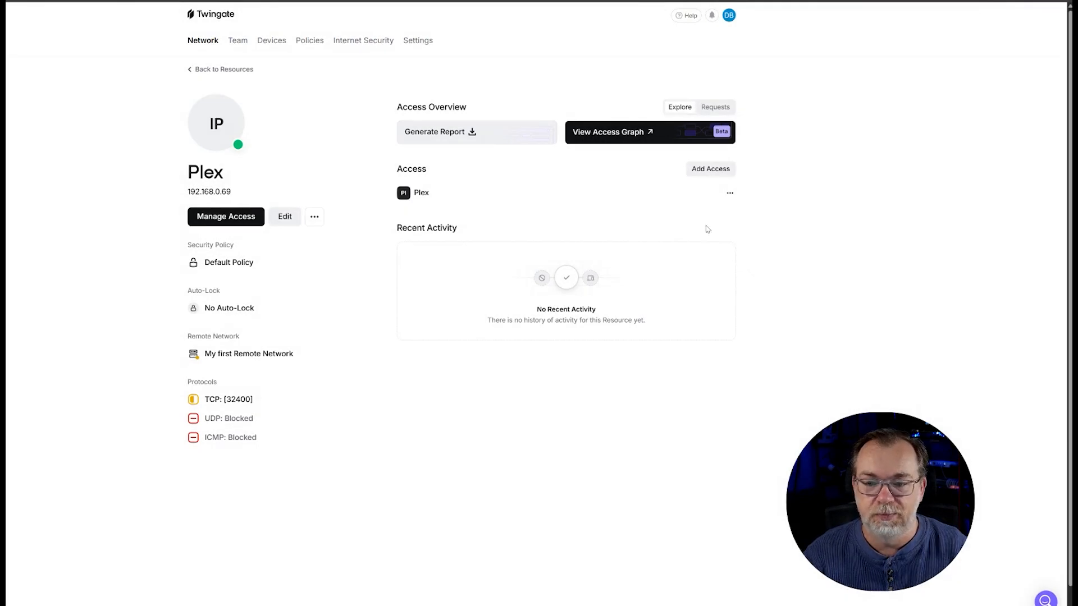
pyautogui.click(211, 43)
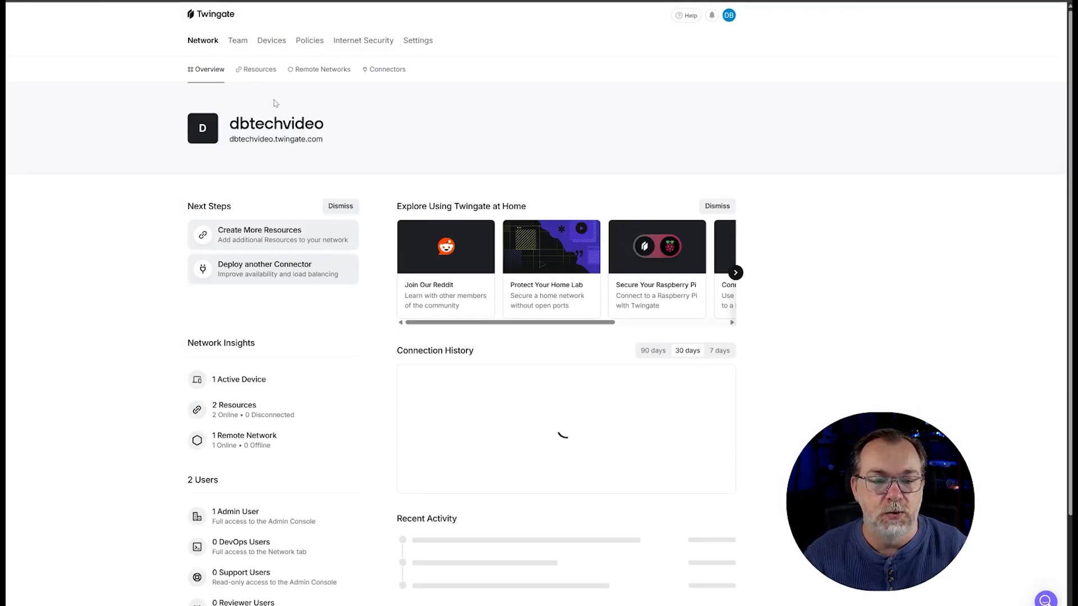
pyautogui.click(255, 70)
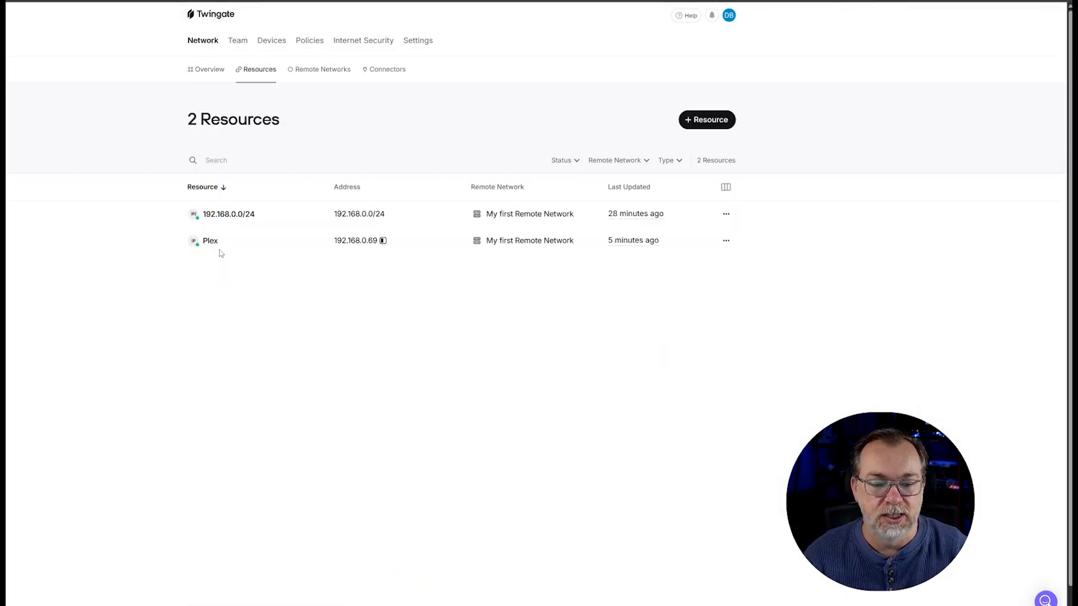
pyautogui.click(698, 128)
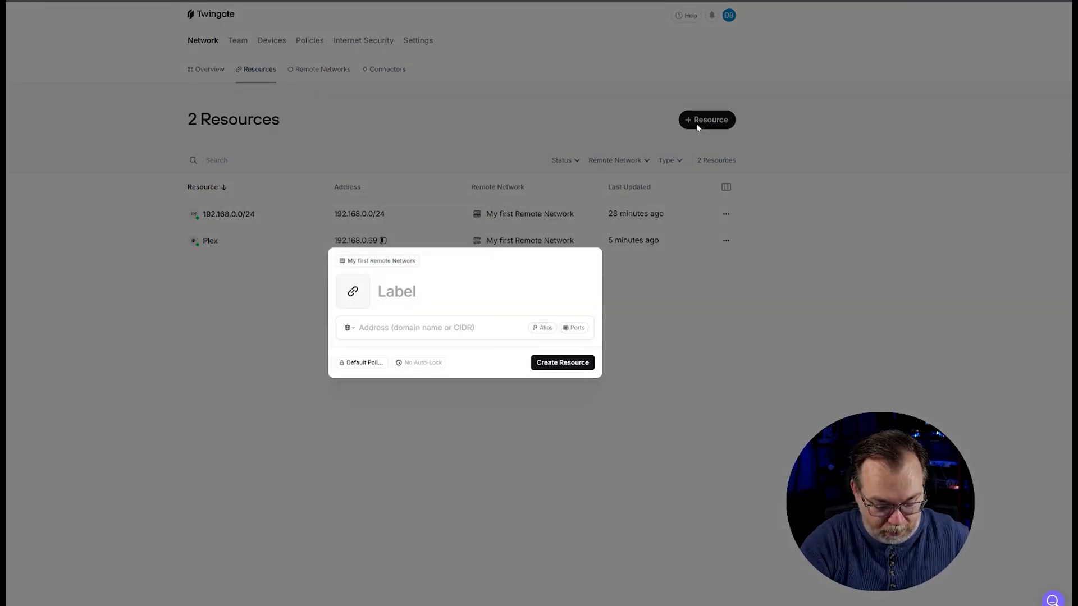
pyautogui.write('Portainer')
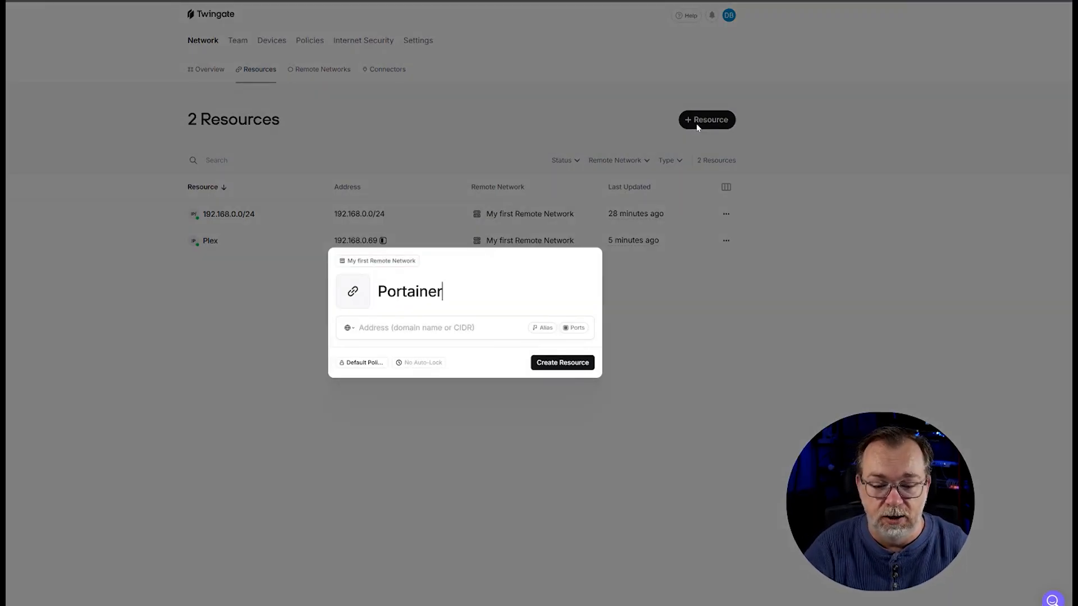
pyautogui.press('Tab')
pyautogui.write('192.168.')
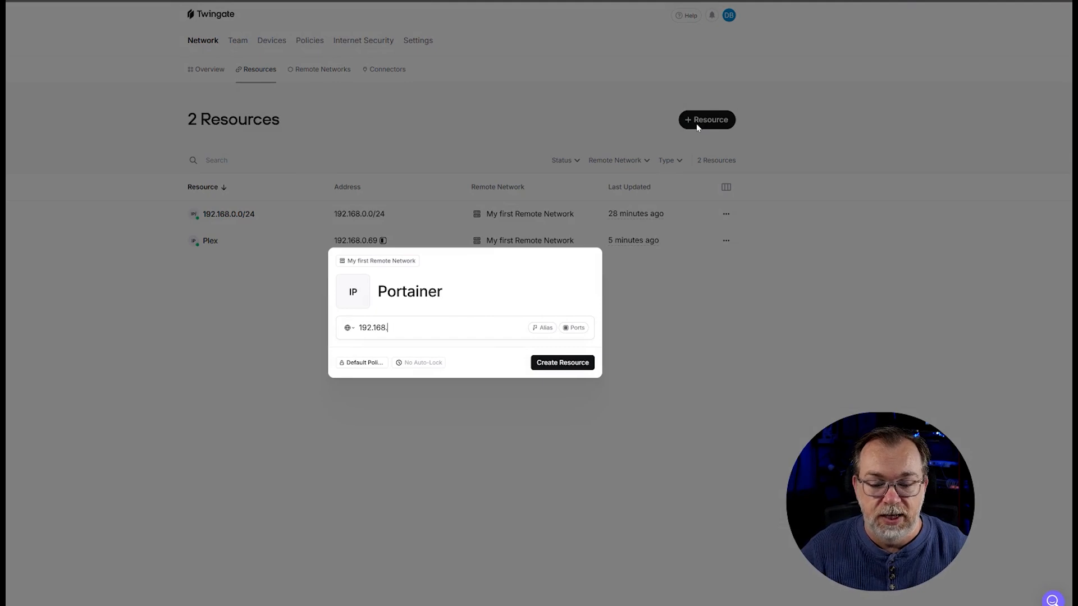
pyautogui.write('0.69')
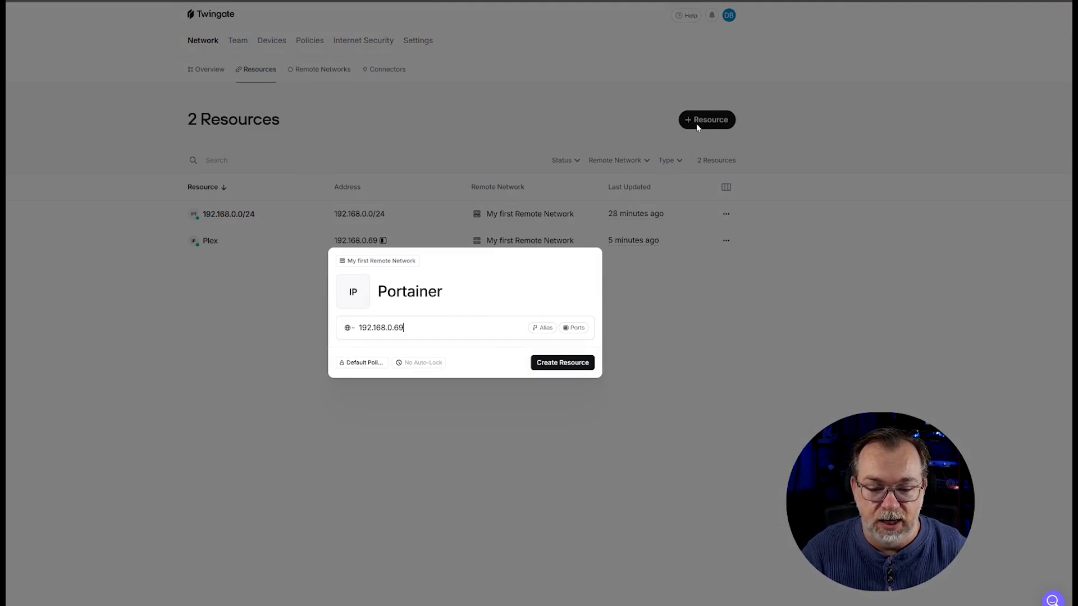
# Limit Portainer to TCP port 9443 with UDP blocked, create it, and grant the Plex group access
pyautogui.click(574, 328)
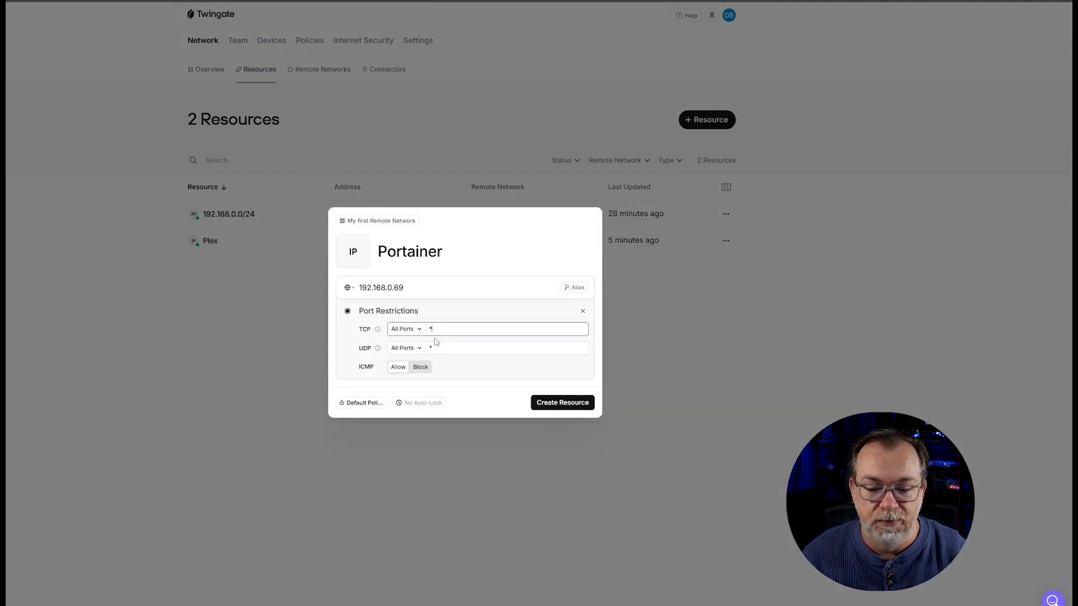
pyautogui.click(418, 331)
pyautogui.click(413, 357)
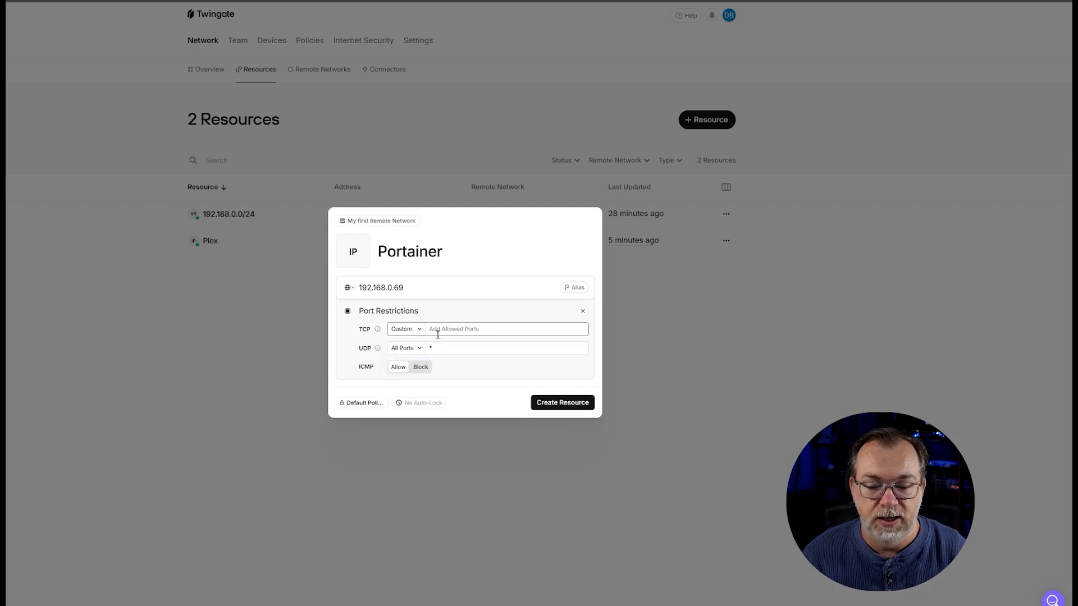
pyautogui.write('9443')
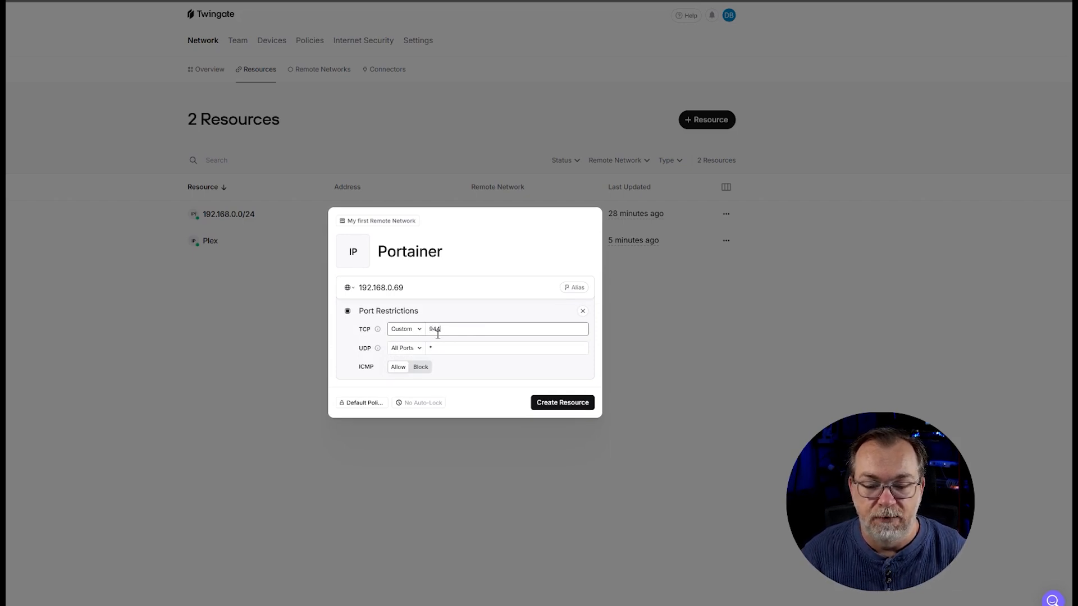
pyautogui.click(433, 348)
pyautogui.click(414, 349)
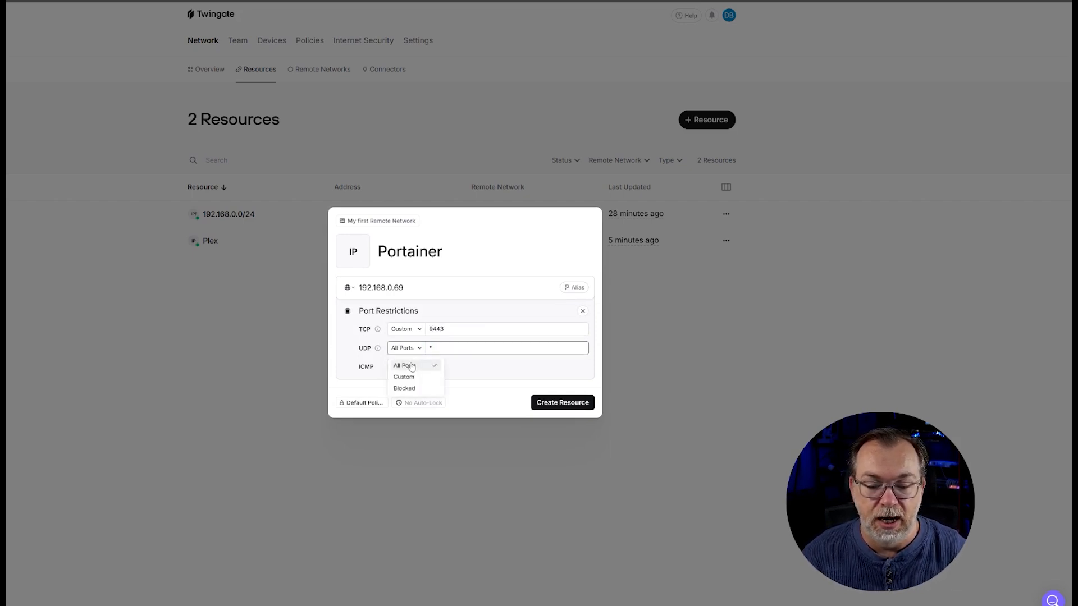
pyautogui.click(403, 388)
pyautogui.click(421, 366)
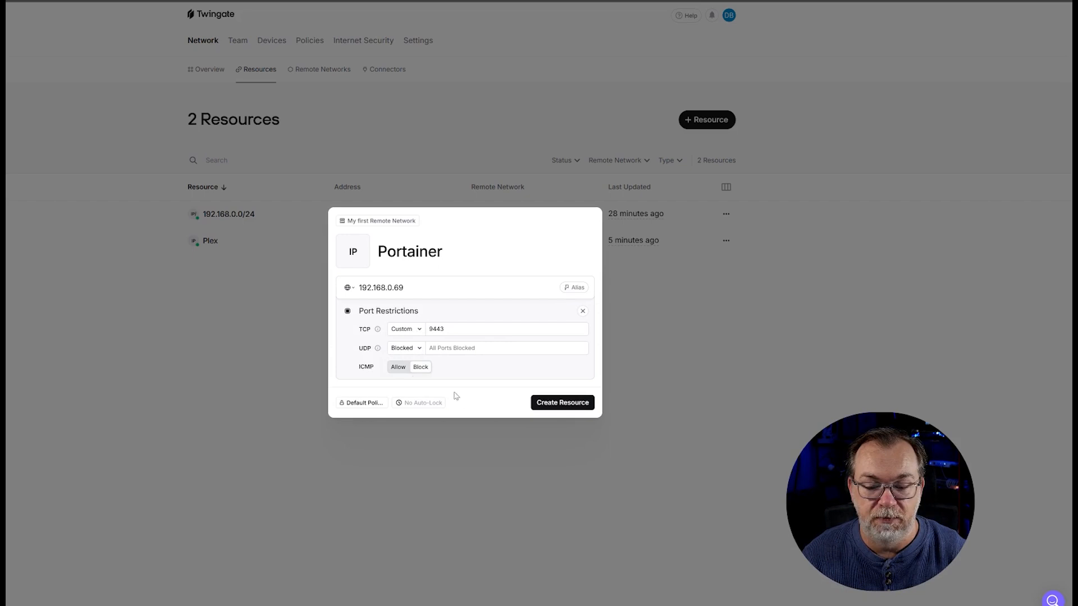
pyautogui.click(561, 403)
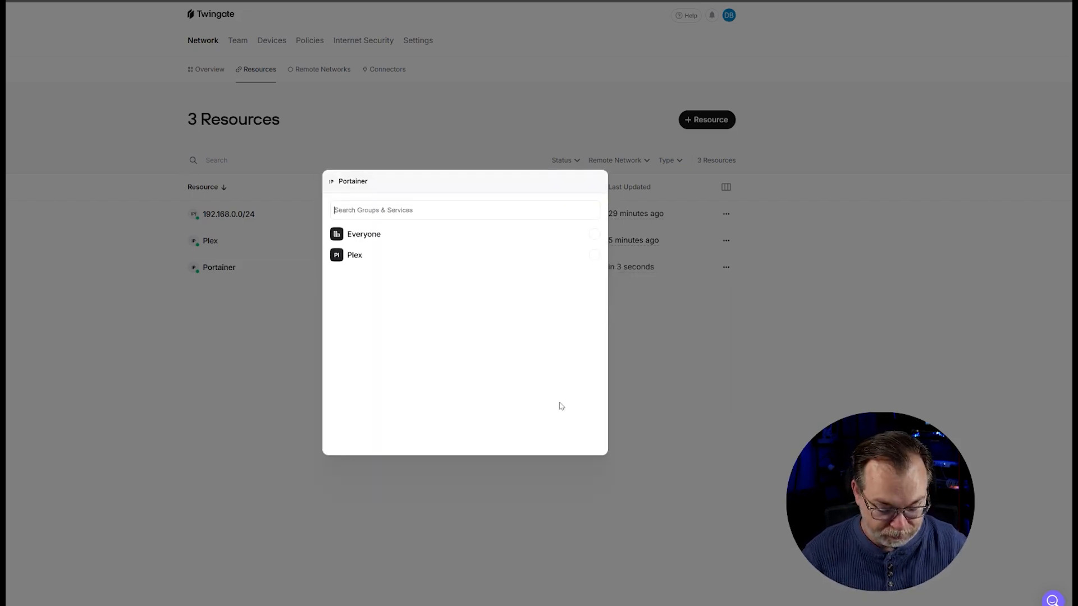
pyautogui.click(348, 261)
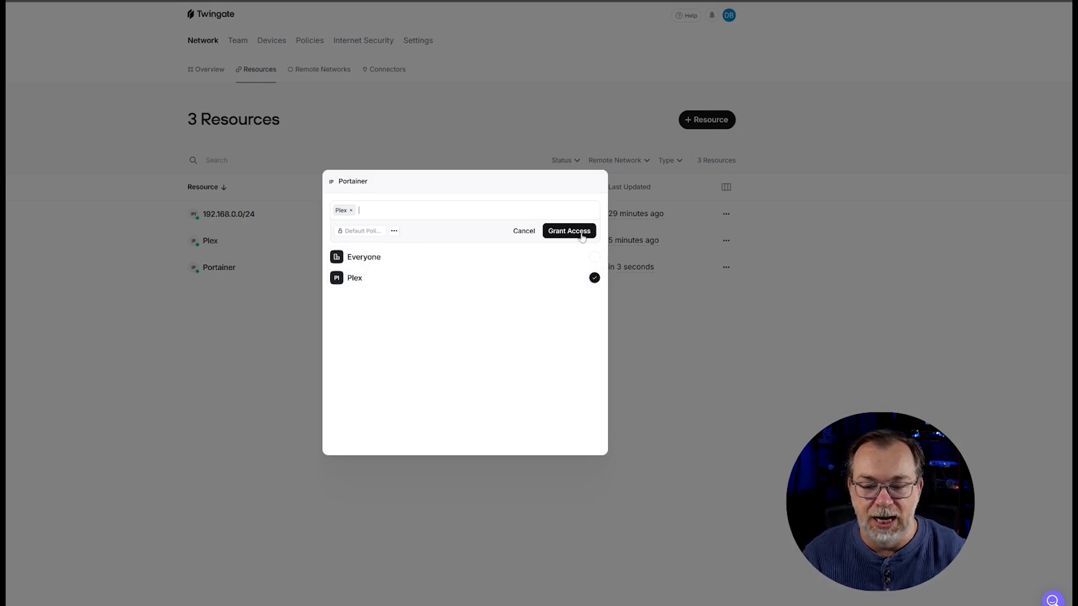
pyautogui.click(580, 233)
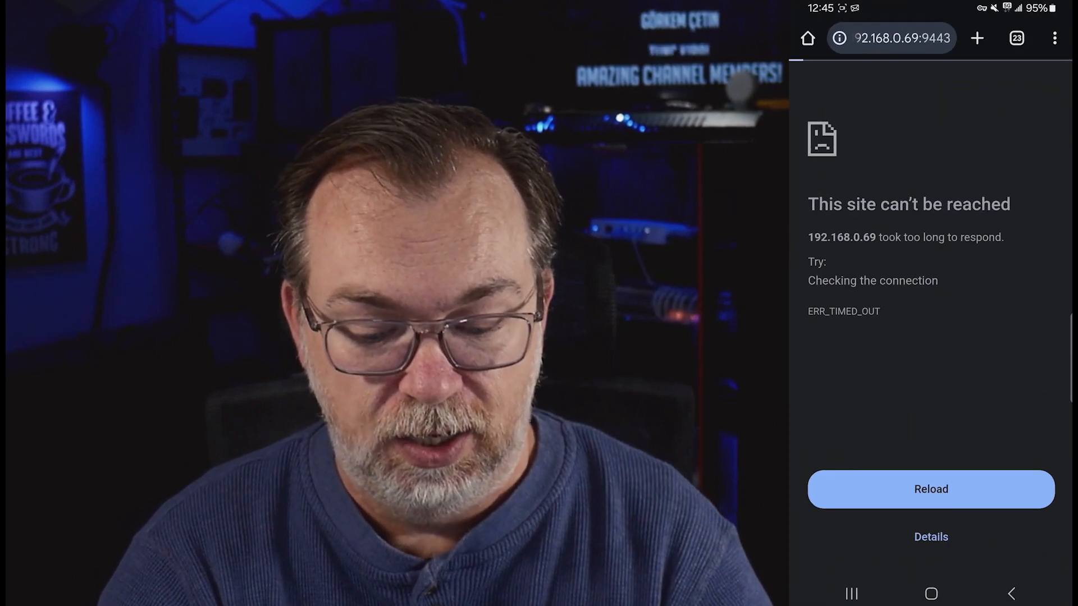
# Reopen 192.168.0.69:9443 on the phone and proceed past the unsafe-certificate warning
pyautogui.click(910, 36)
pyautogui.click(901, 87)
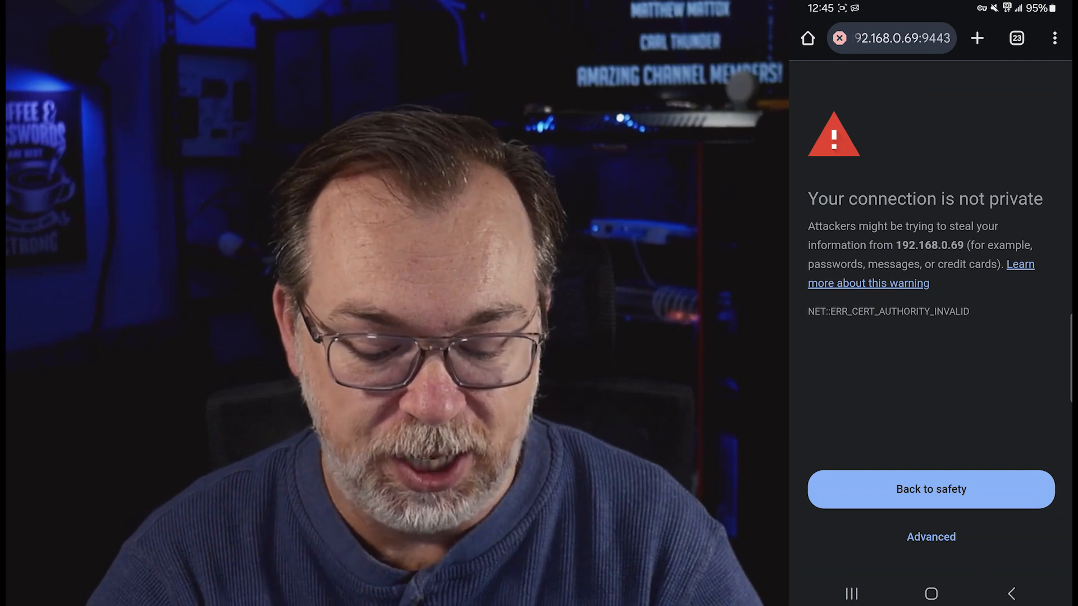
pyautogui.click(948, 543)
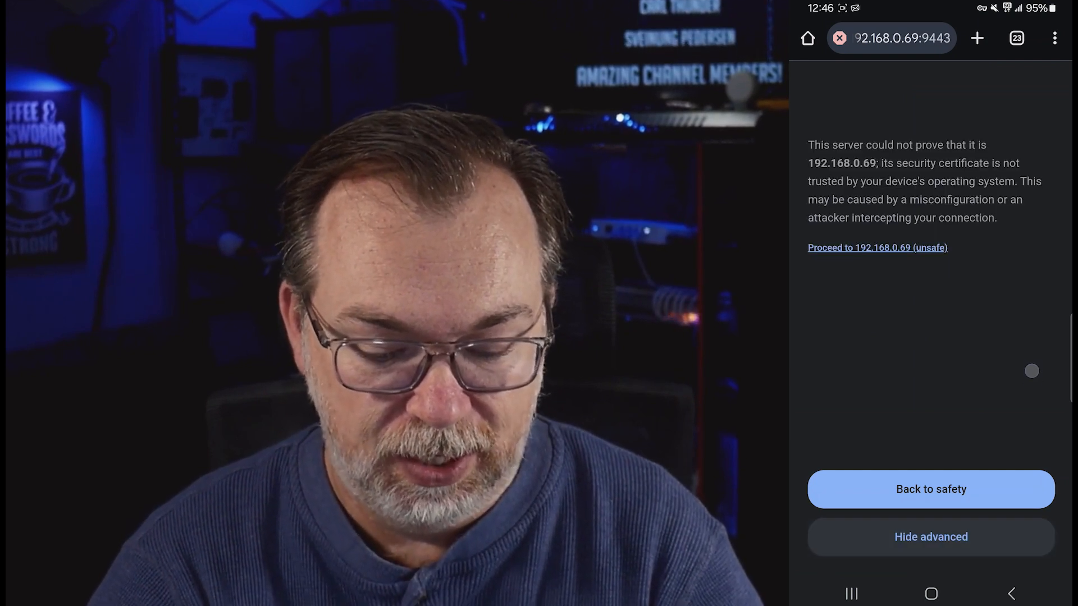
pyautogui.click(864, 243)
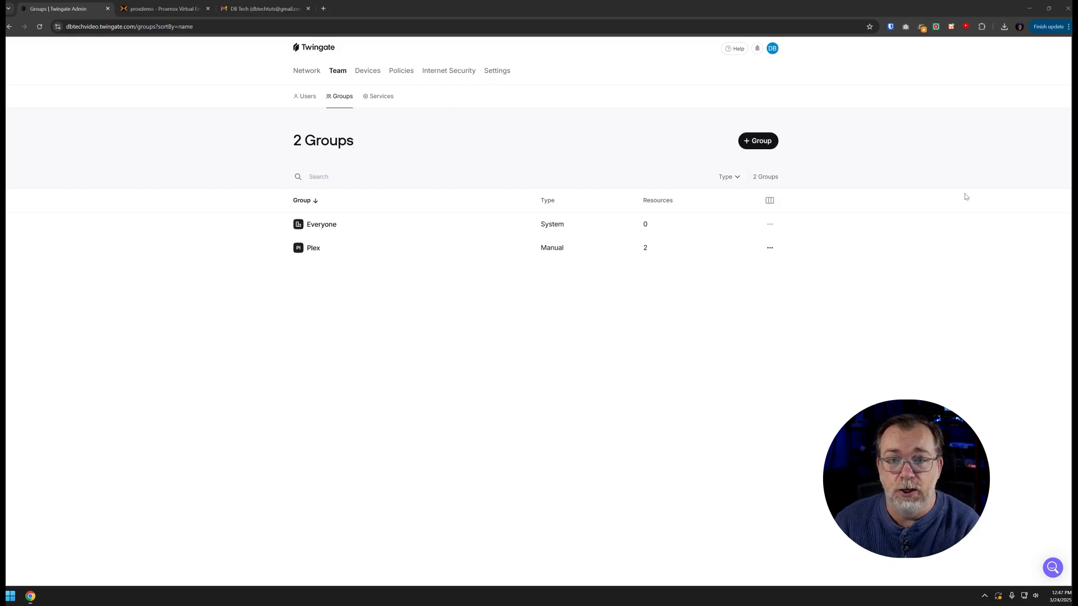
# View the empty Team Services list, open the Services documentation, then close that docs tab
pyautogui.click(380, 98)
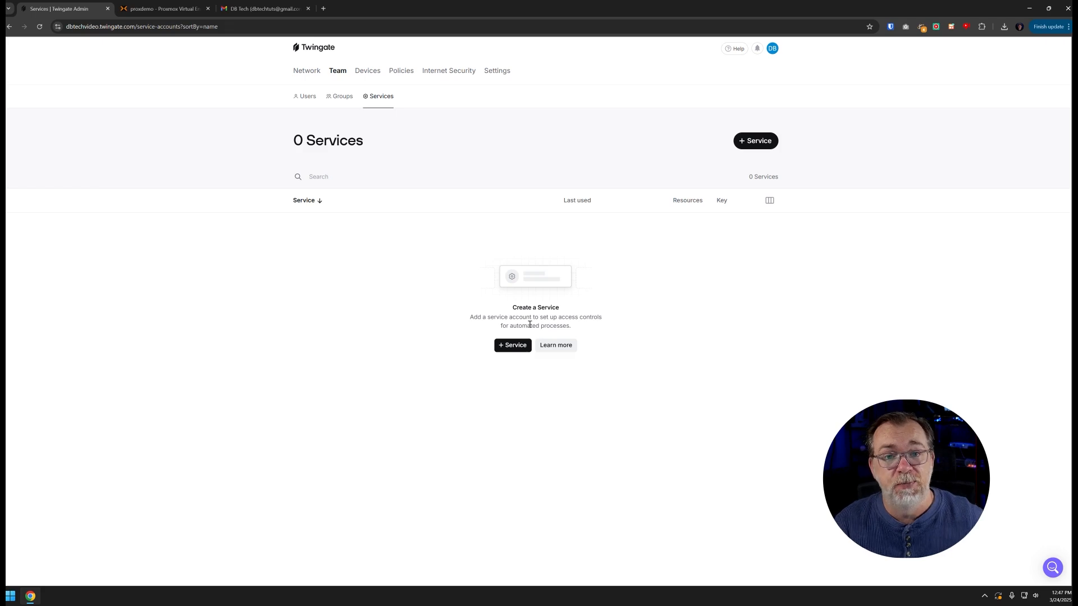
pyautogui.click(552, 347)
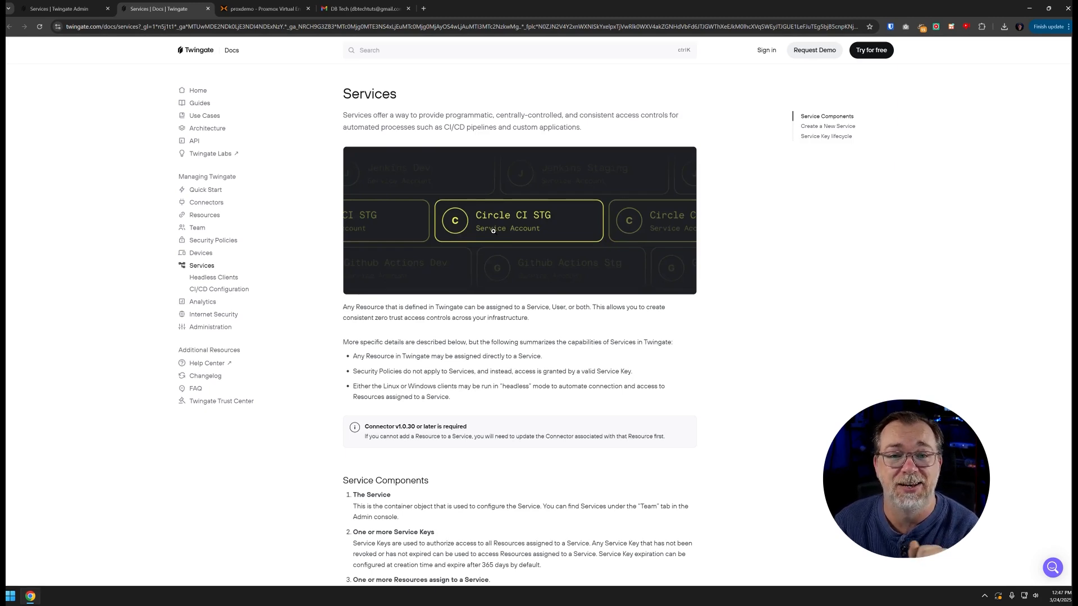
pyautogui.hotkey('ctrl', 'w')
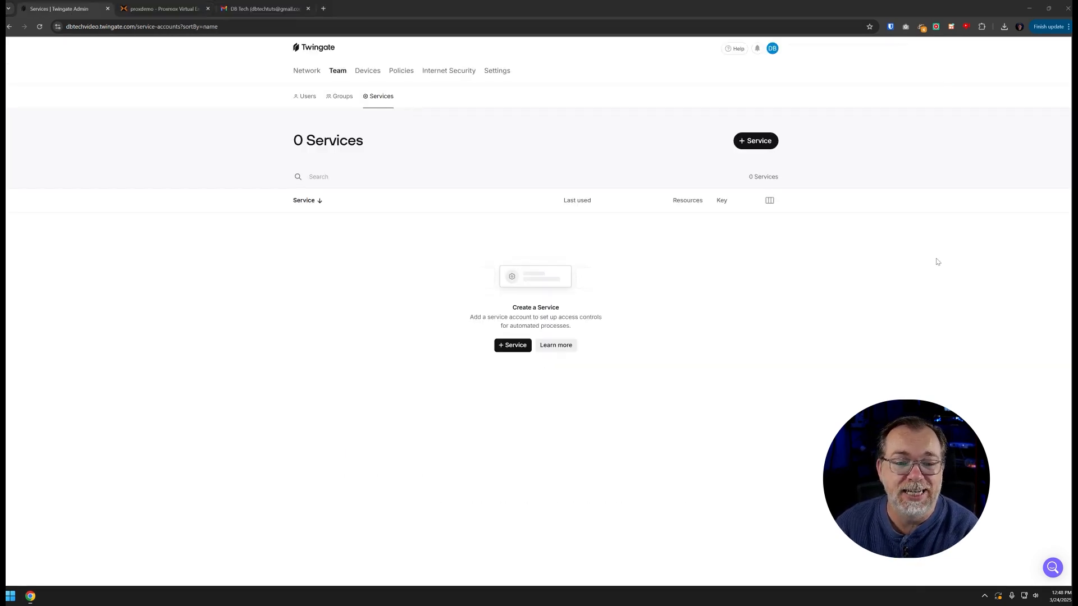
# Inspect the Android phone in Devices, opening its Verify Device prompt and dismissing it unverified
pyautogui.click(364, 72)
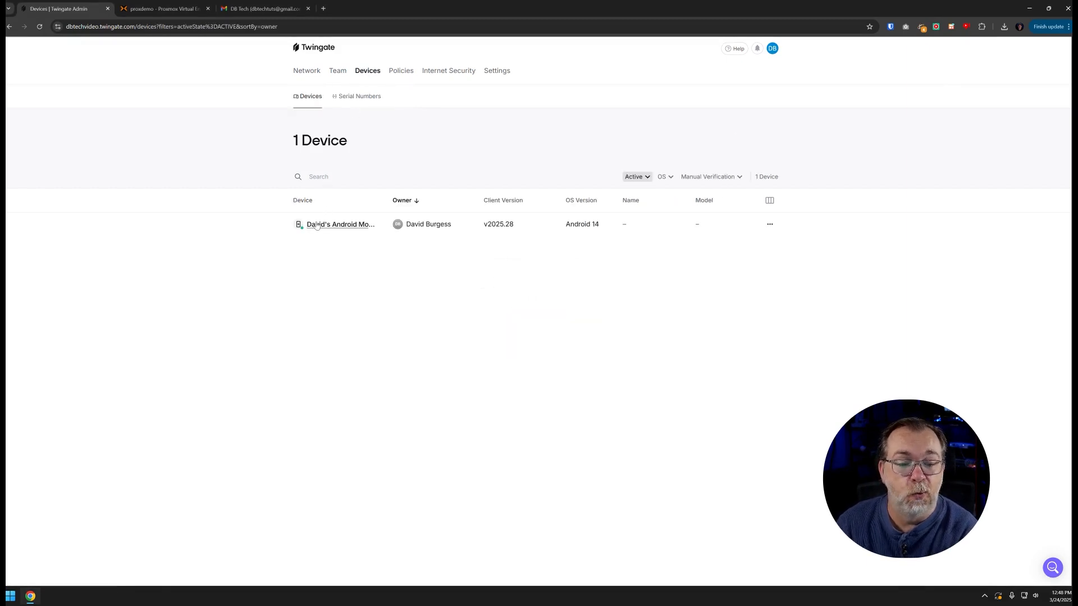
pyautogui.moveTo(303, 232)
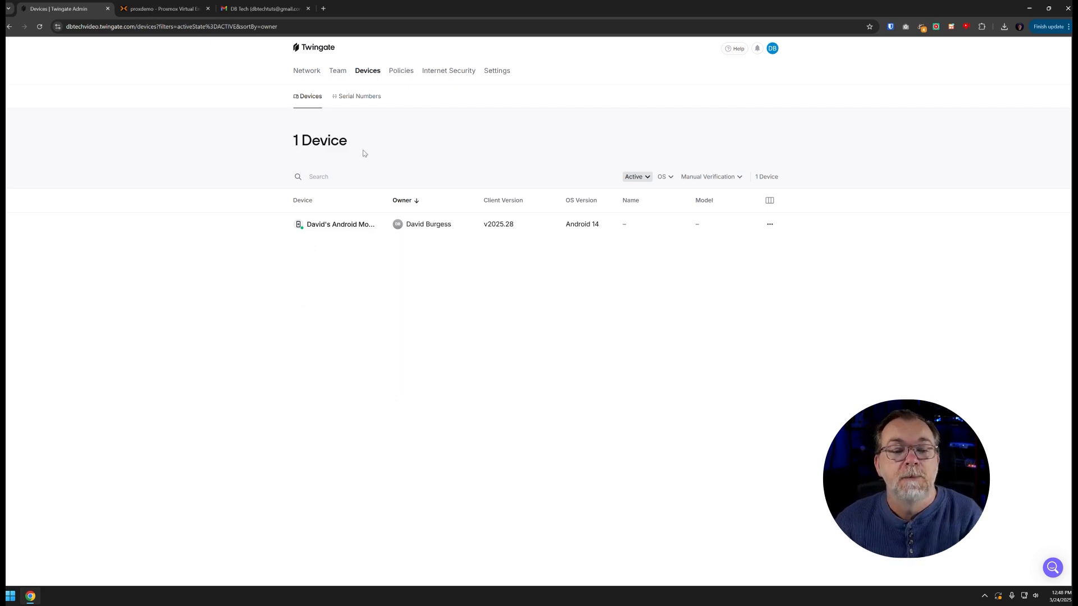
pyautogui.click(335, 227)
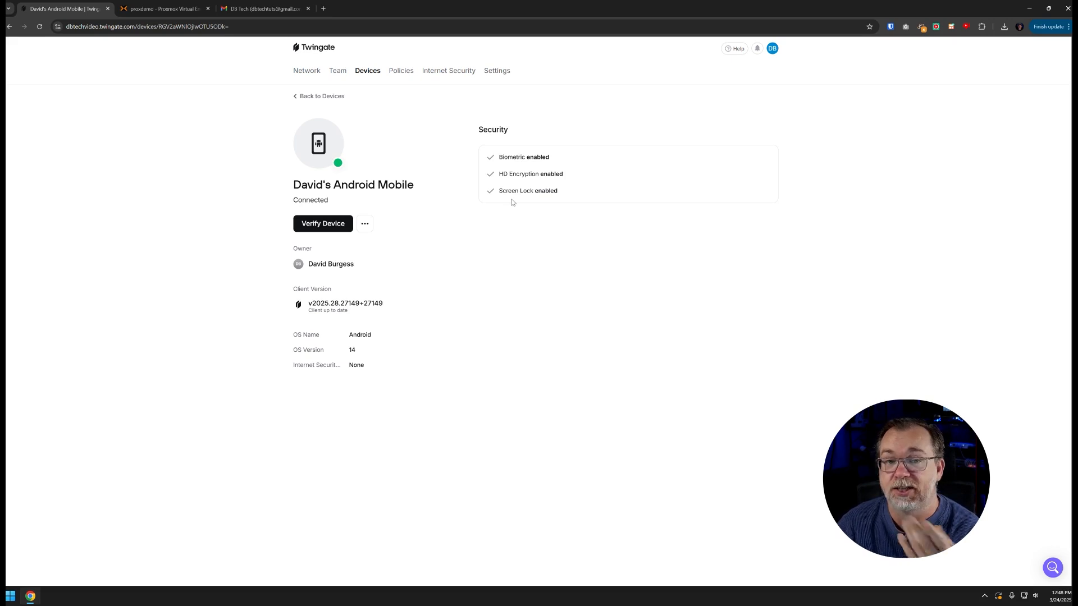
pyautogui.click(369, 227)
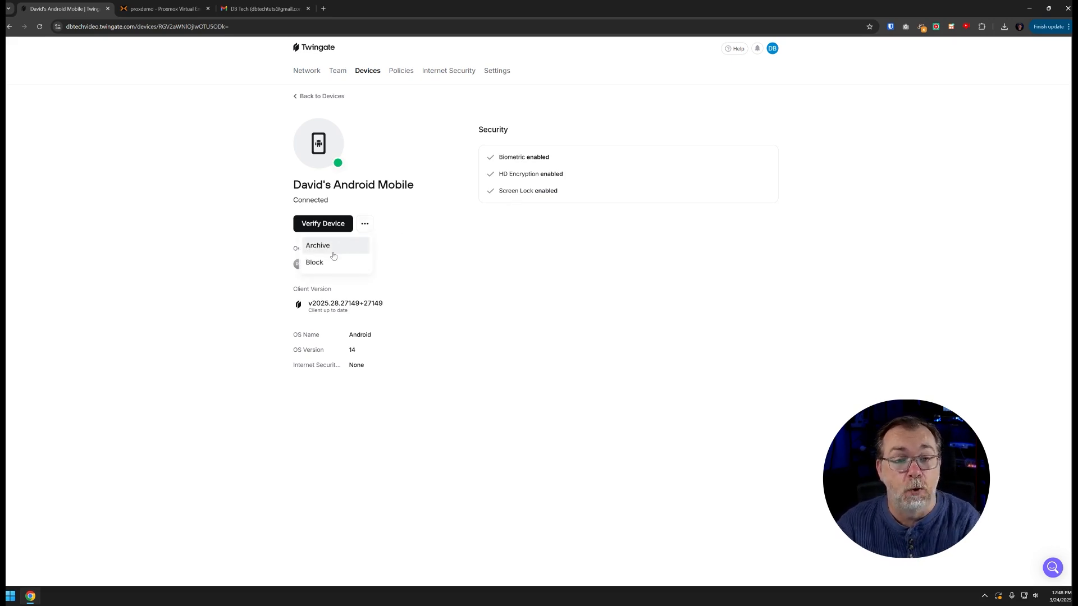
pyautogui.click(363, 243)
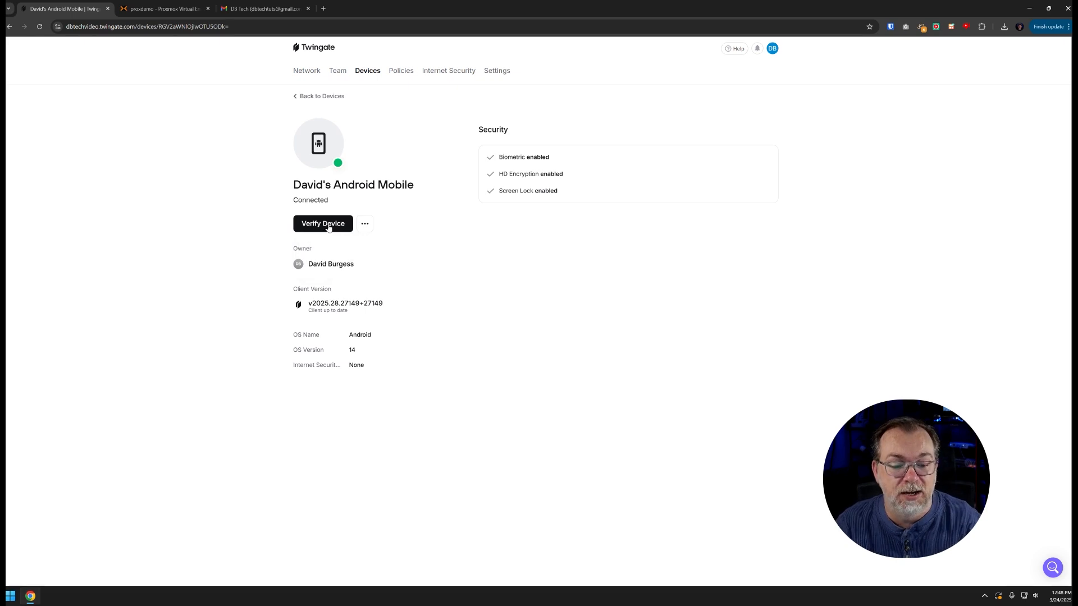
pyautogui.click(324, 226)
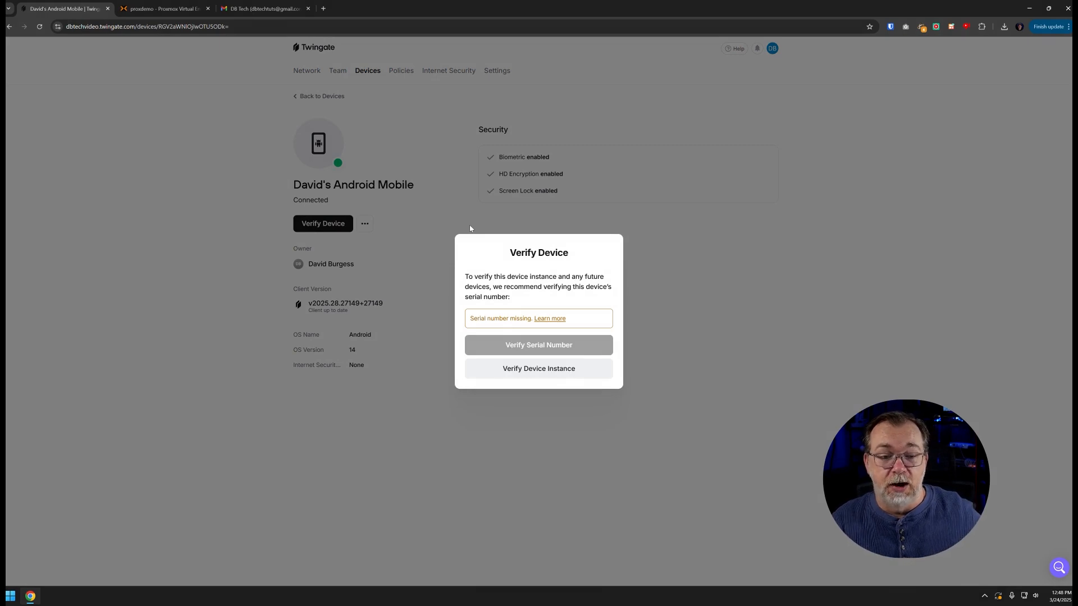
pyautogui.click(456, 197)
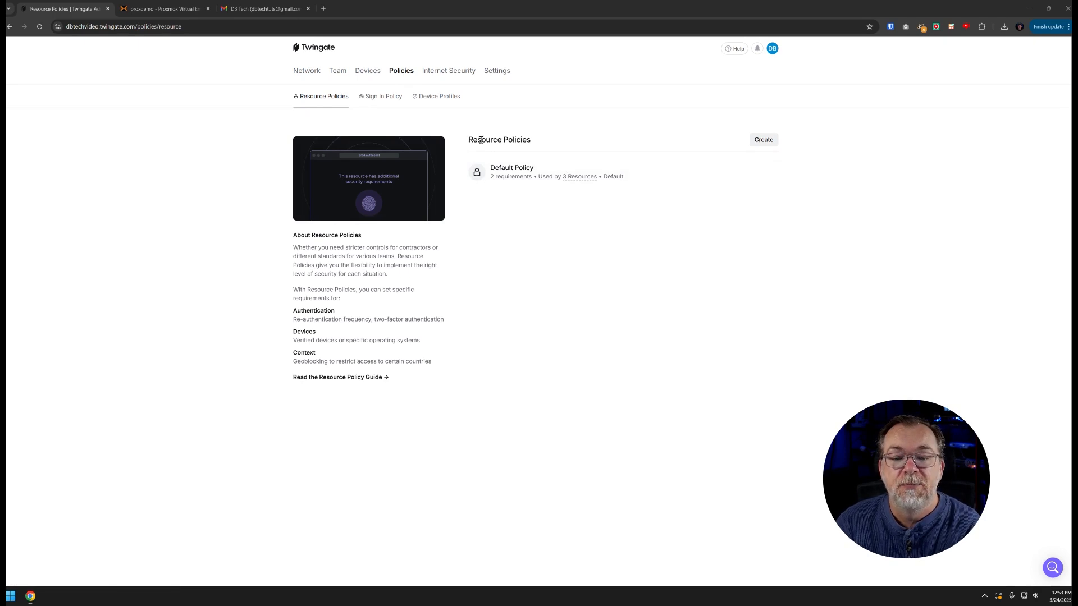
# Look over the Default Policy, then create a resource policy named 'No Android'
pyautogui.click(567, 169)
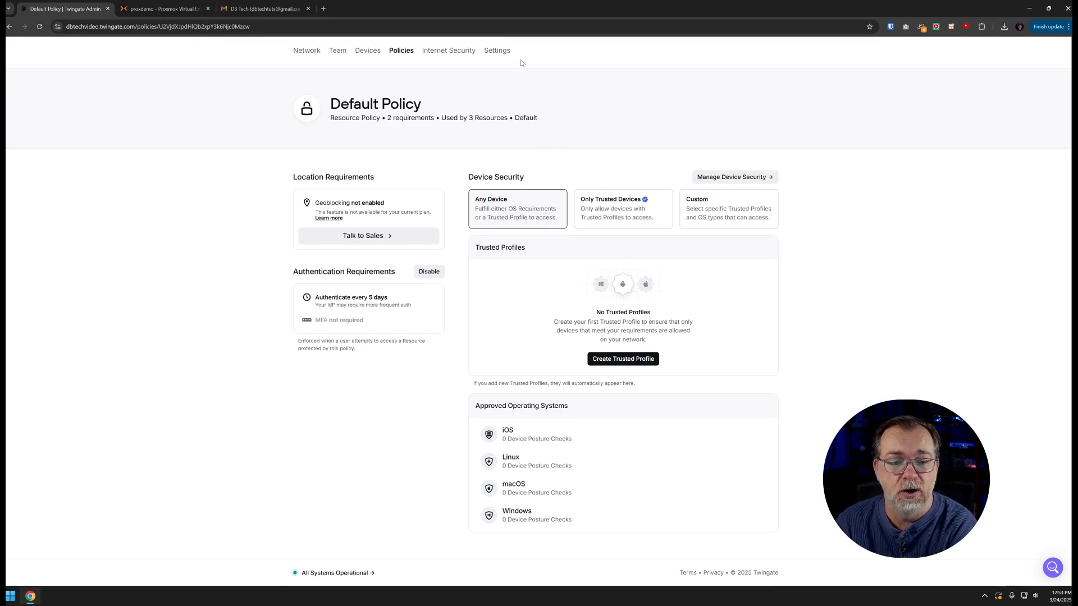
pyautogui.hotkey('alt', 'Left')
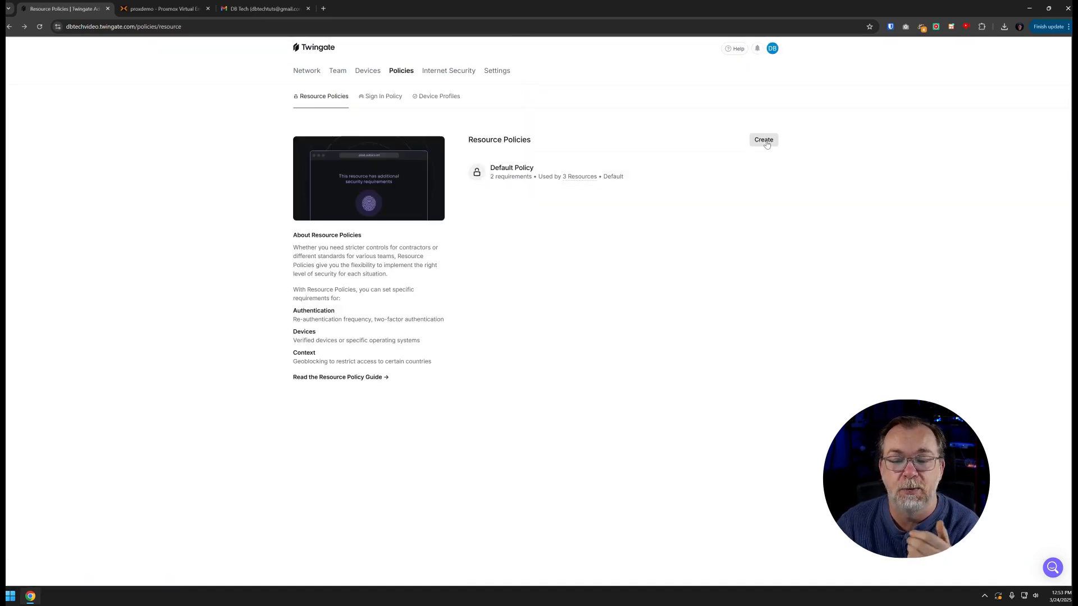
pyautogui.click(766, 141)
pyautogui.click(563, 308)
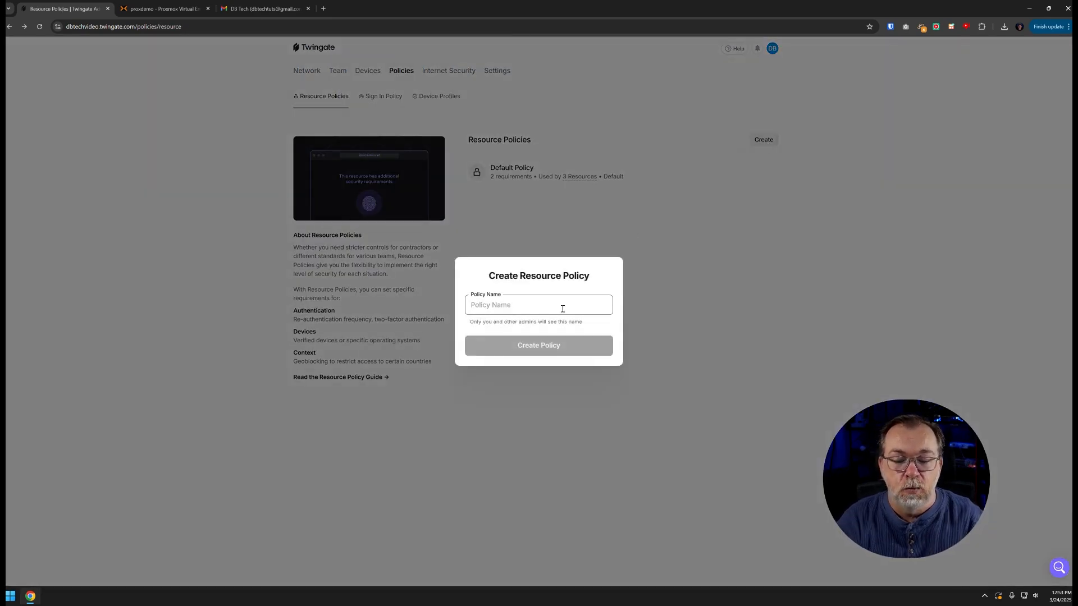
pyautogui.write('Tes')
pyautogui.press('BackSpace')
pyautogui.press('BackSpace')
pyautogui.write('No')
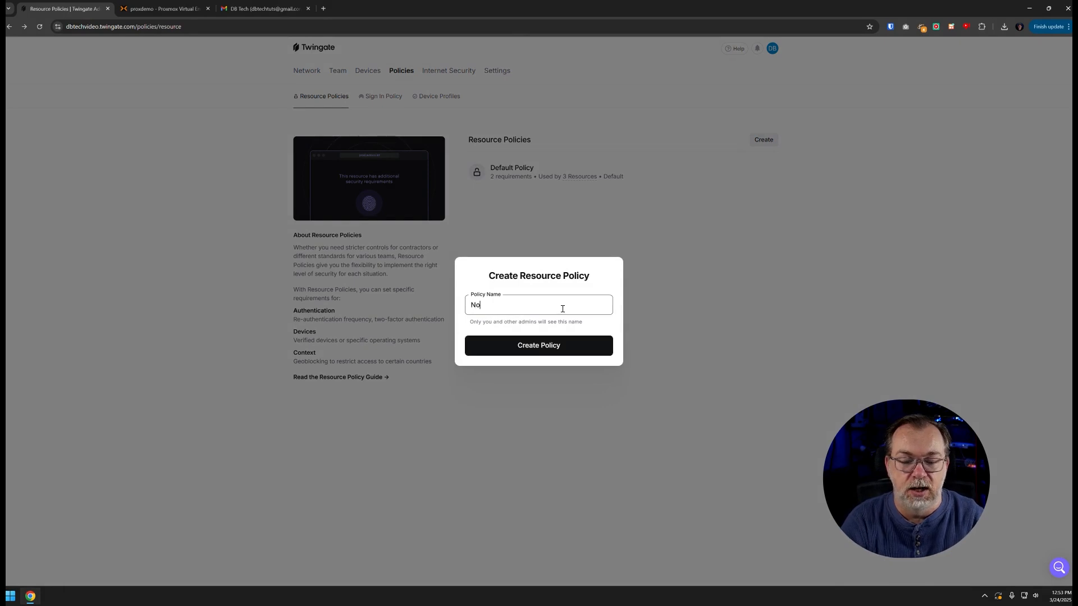
pyautogui.write(' Android')
pyautogui.press('BackSpace')
pyautogui.press('BackSpace')
pyautogui.press('BackSpace')
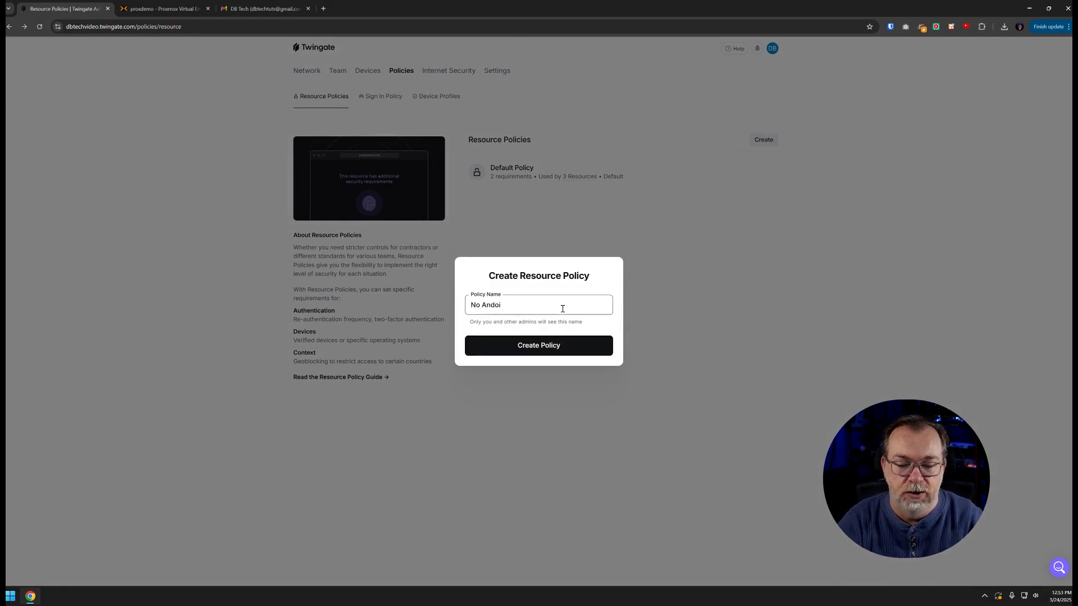
pyautogui.write('roid')
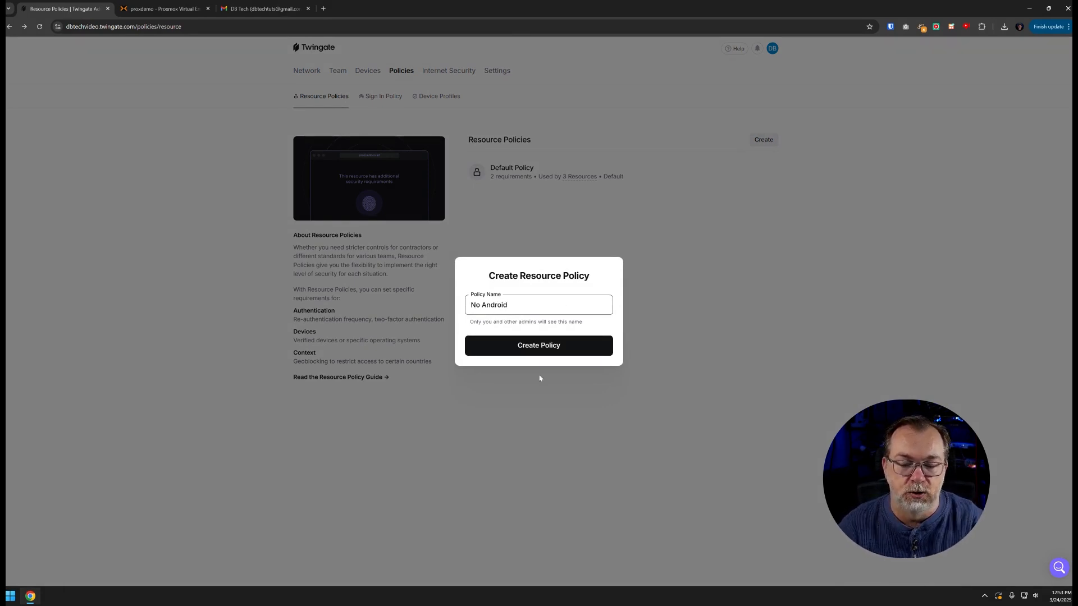
pyautogui.click(530, 348)
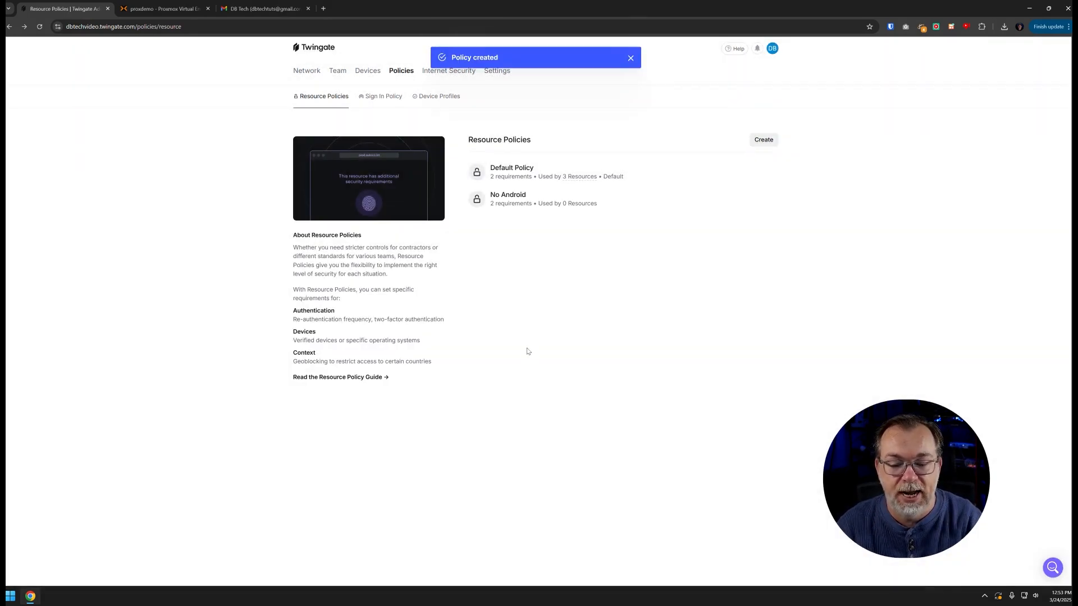
# From the No Android policy's device security, switch Android off under Approved Operating Systems and confirm Block
pyautogui.click(510, 204)
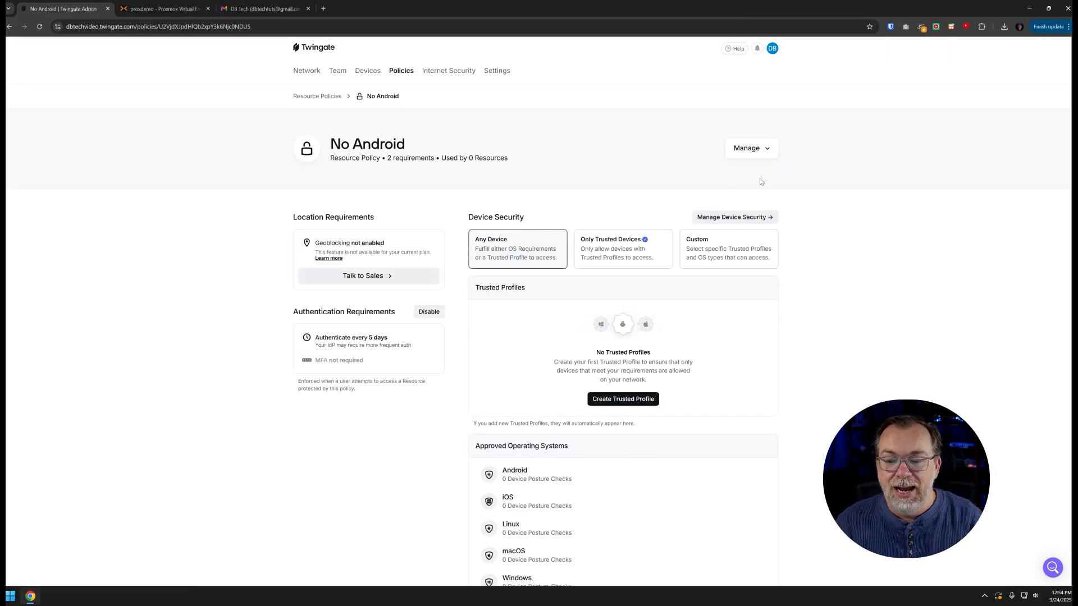
pyautogui.click(744, 216)
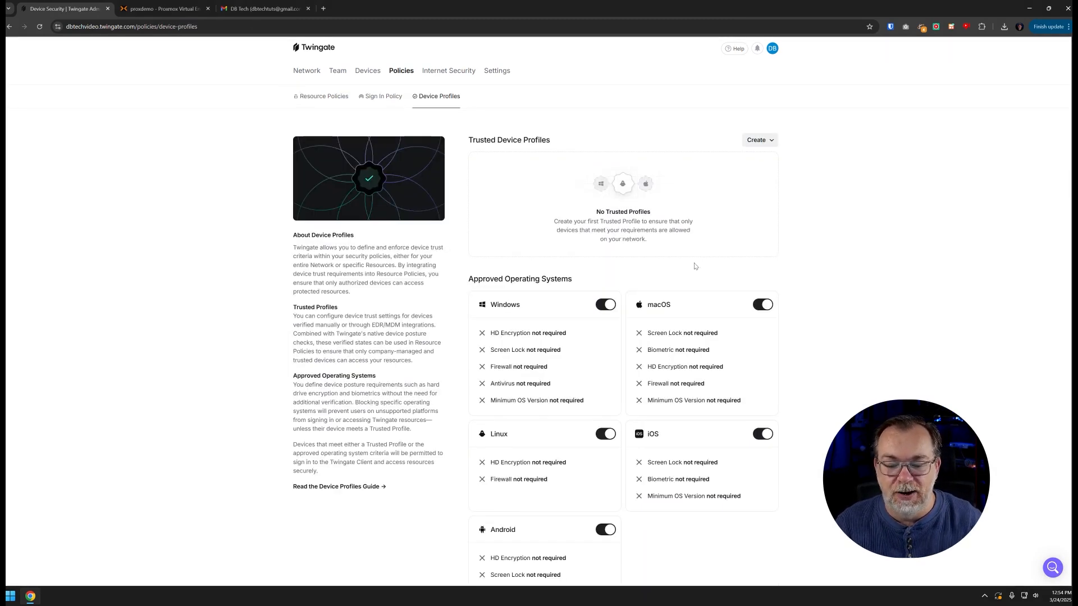
pyautogui.scroll(-2, 640, 308)
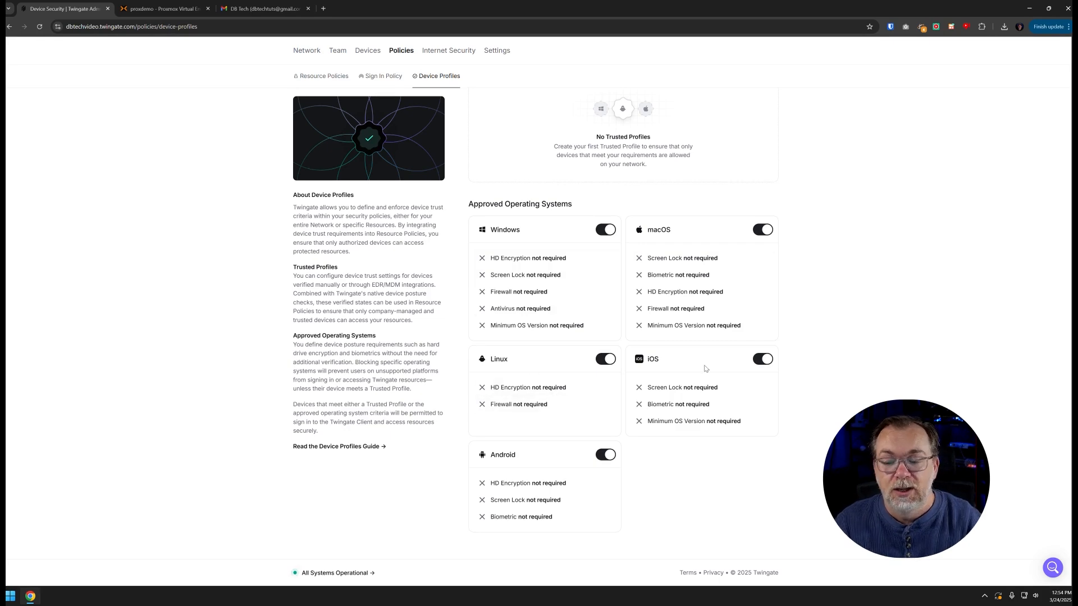
pyautogui.click(605, 455)
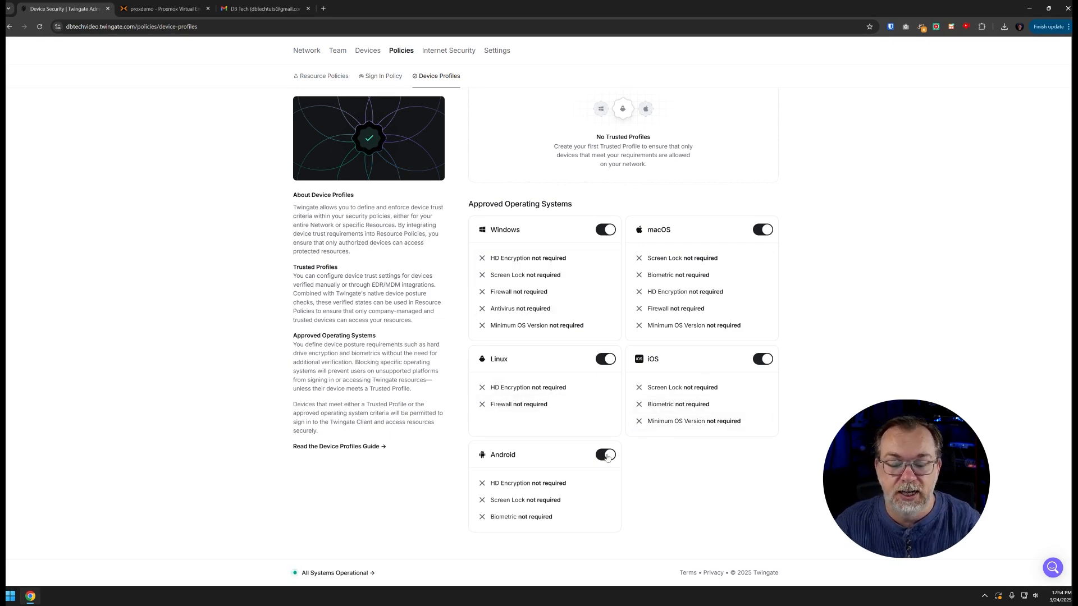
pyautogui.click(562, 348)
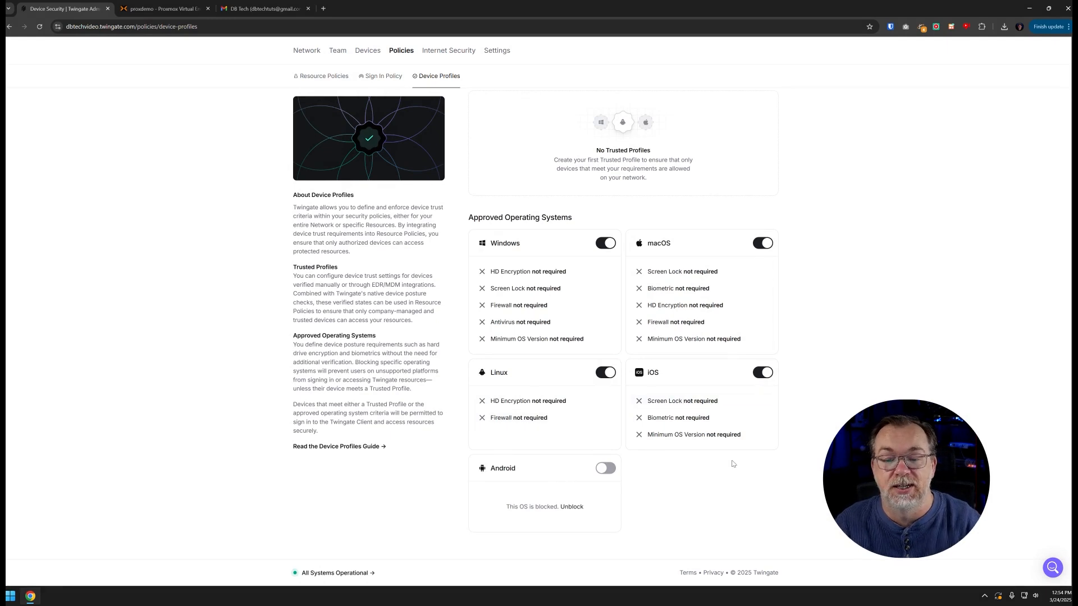
pyautogui.scroll(1, 731, 464)
pyautogui.scroll(-1, 892, 309)
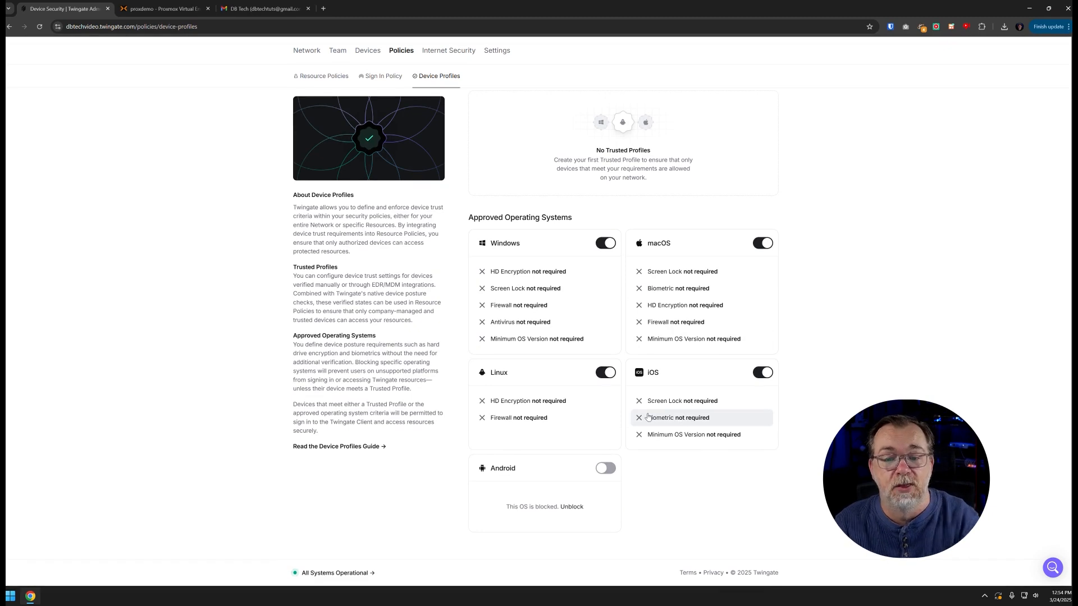
pyautogui.scroll(1, 648, 416)
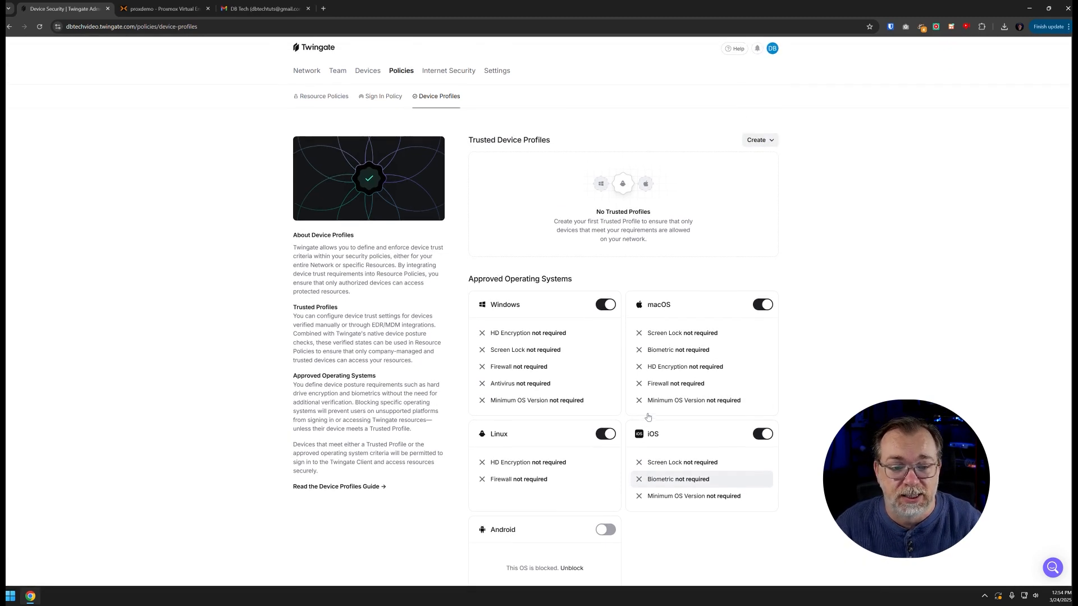
# Set the Portainer resource's security policy to No Android
pyautogui.click(311, 72)
pyautogui.click(352, 98)
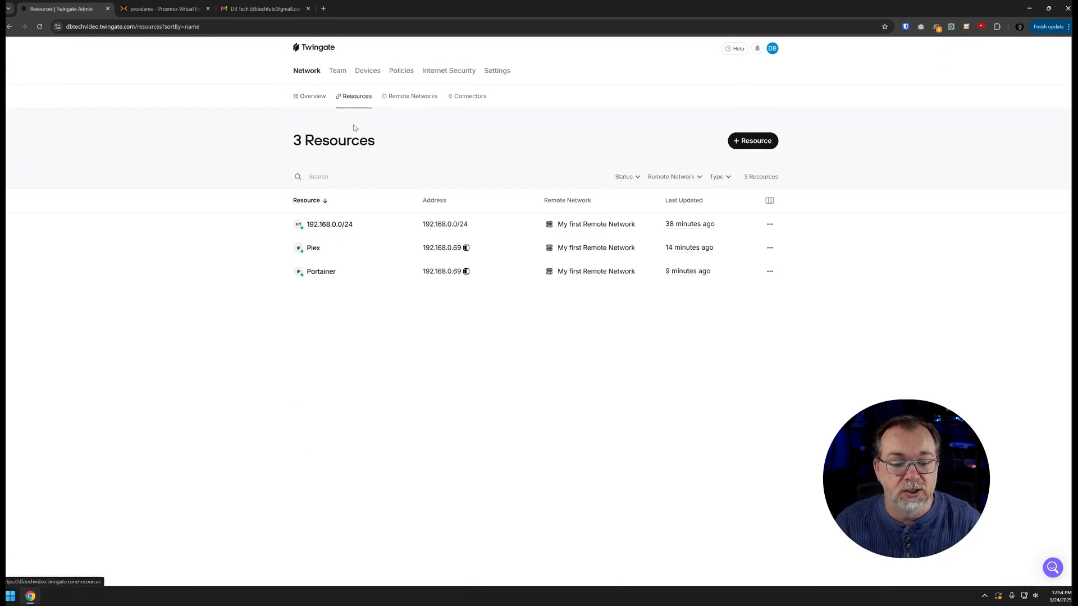
pyautogui.click(324, 273)
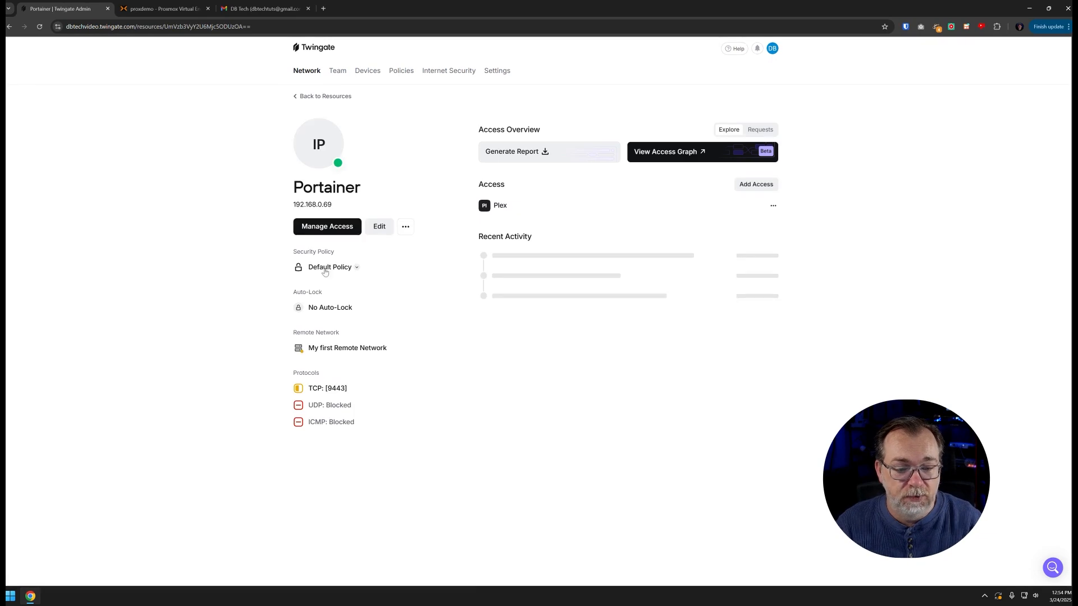
pyautogui.click(323, 269)
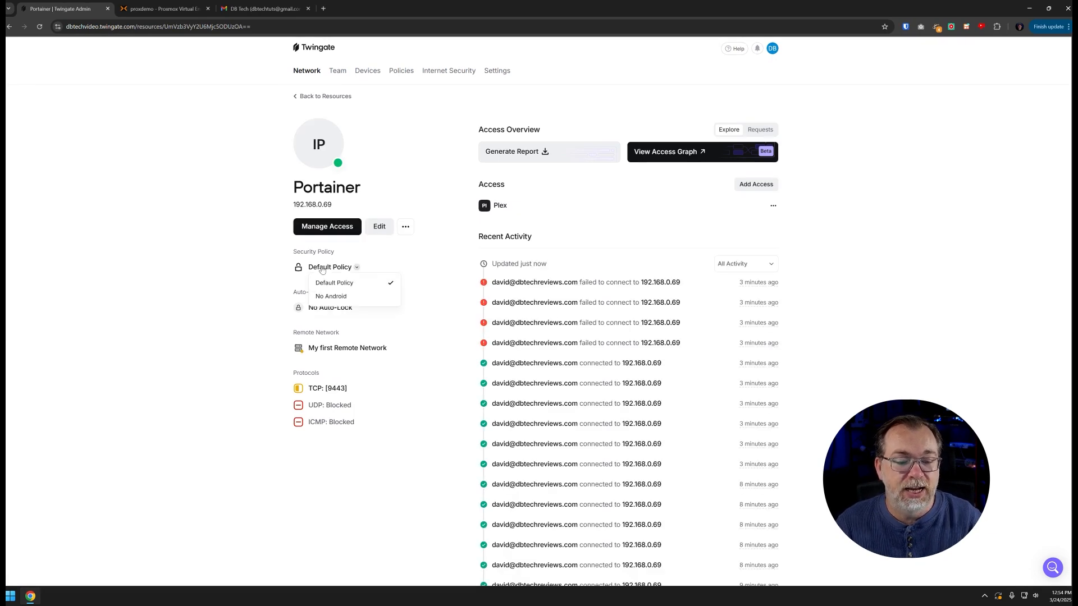
pyautogui.click(329, 296)
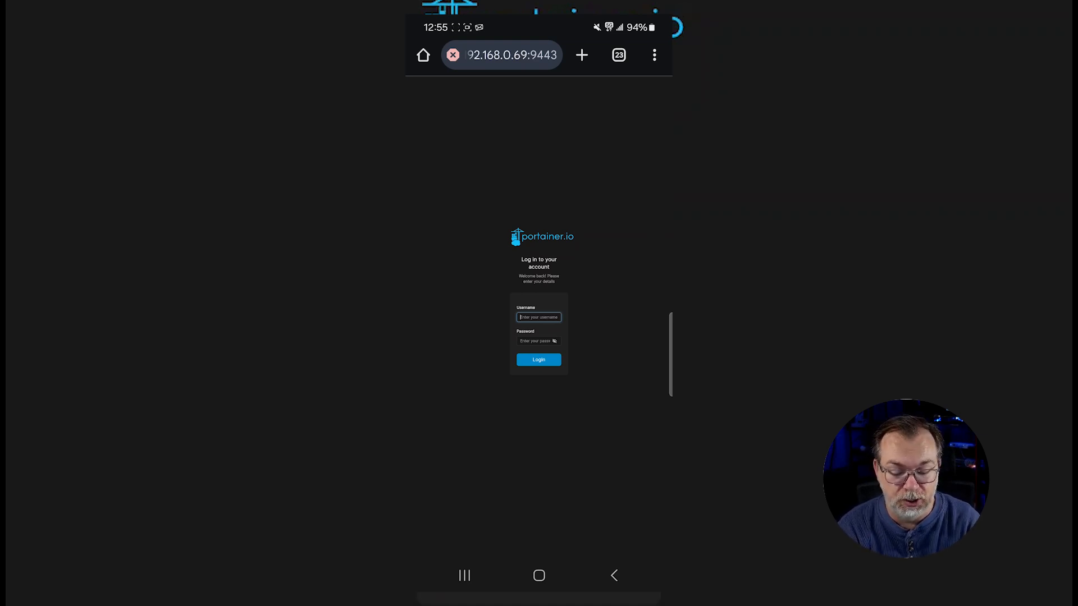
# Refresh Portainer on the phone, then reopen the Plex page and pick the first user profile
pyautogui.moveTo(629, 168); pyautogui.dragTo(632, 291)
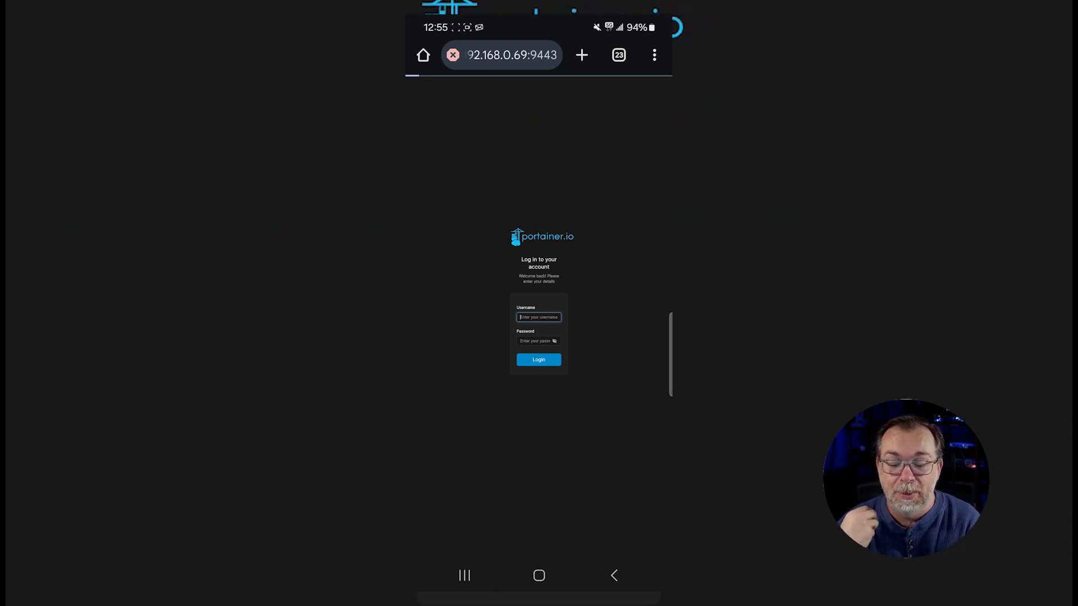
pyautogui.click(614, 575)
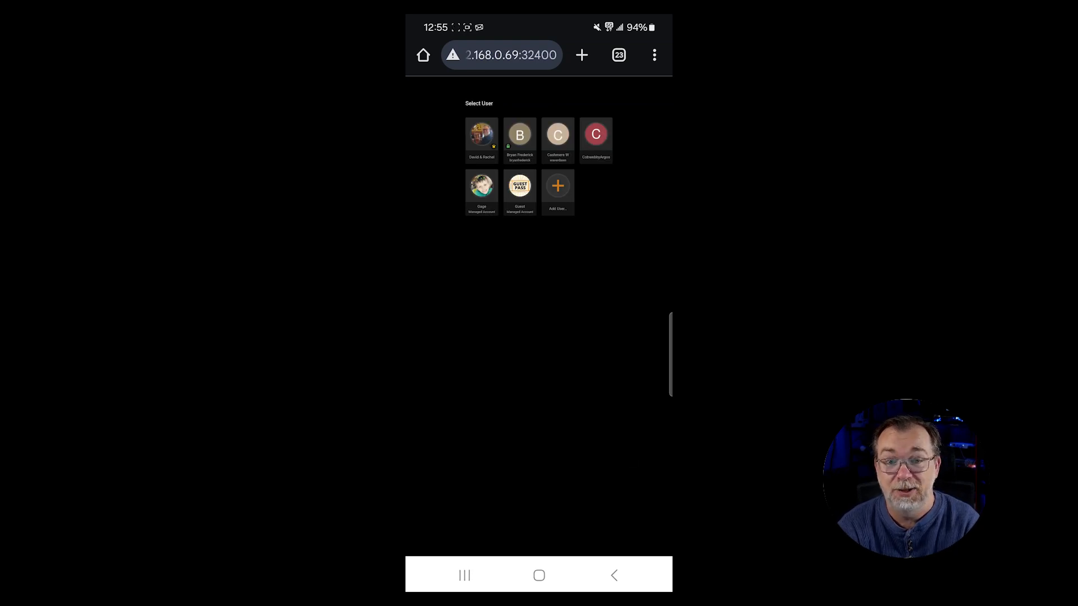
pyautogui.click(490, 52)
pyautogui.click(505, 98)
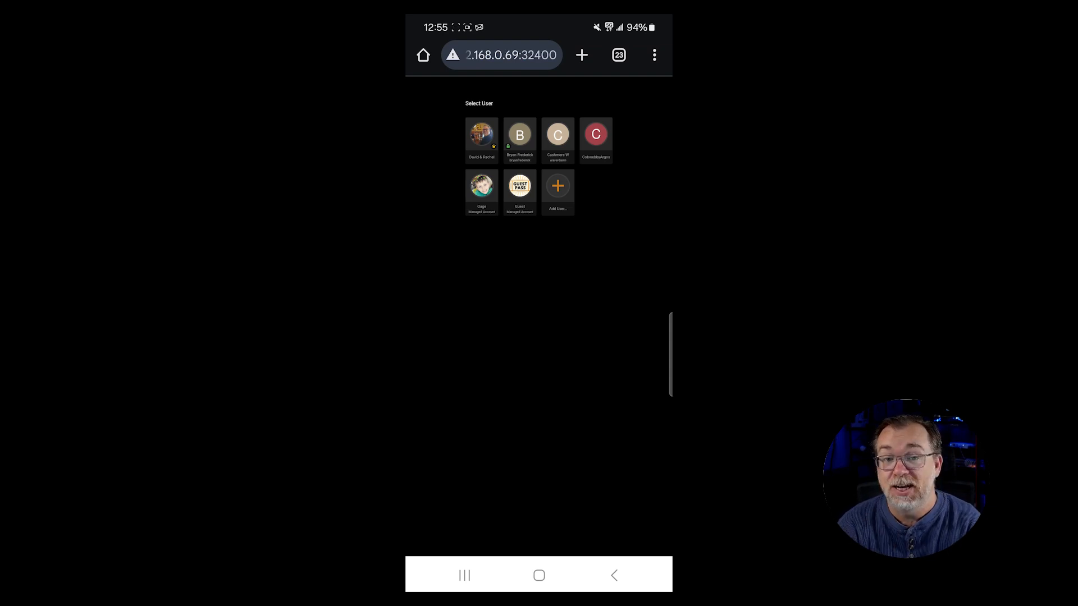
pyautogui.click(482, 135)
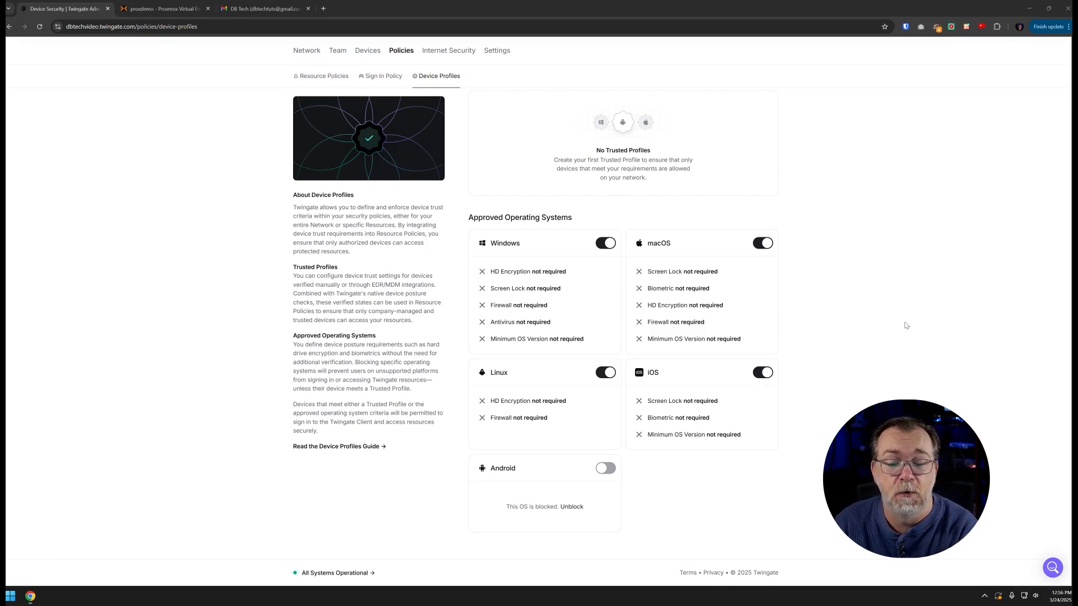
# Unblock Android and require Screen Lock and Biometric as its minimum requirements
pyautogui.click(605, 470)
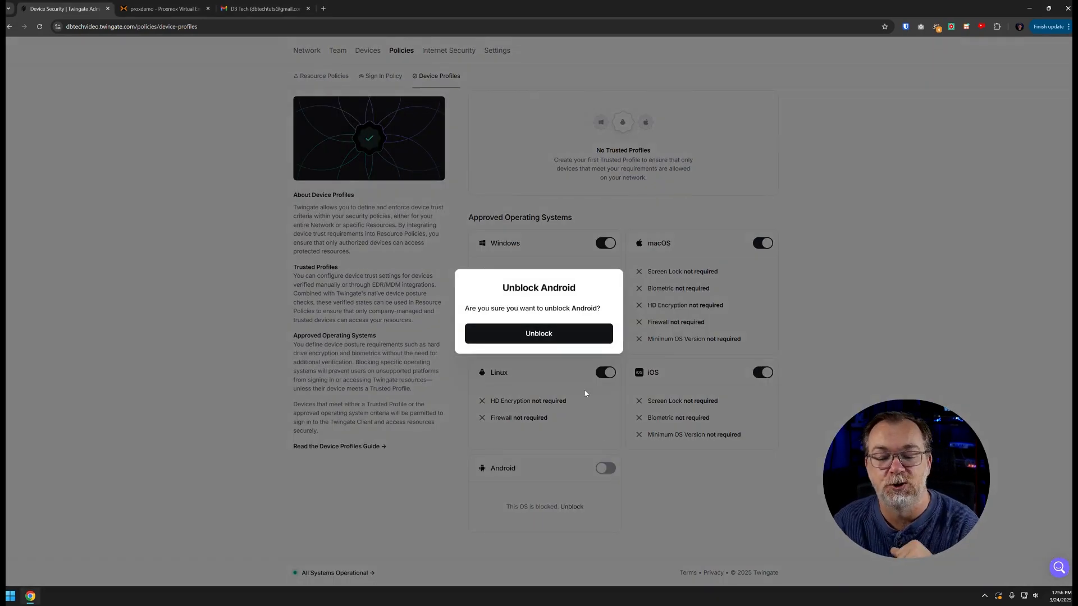
pyautogui.click(551, 336)
pyautogui.scroll(-1, 551, 336)
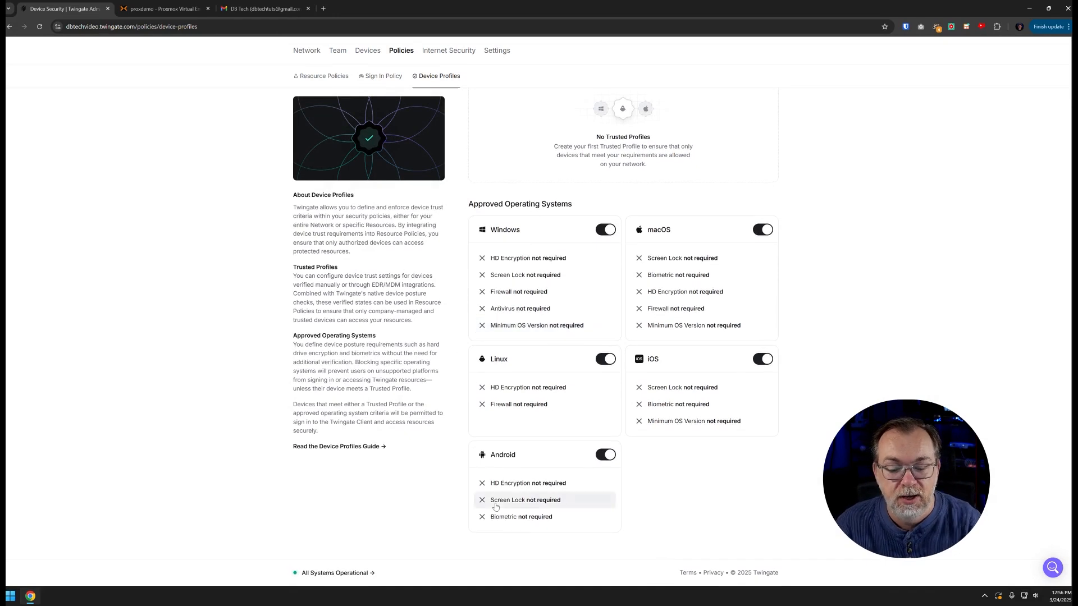
pyautogui.click(483, 522)
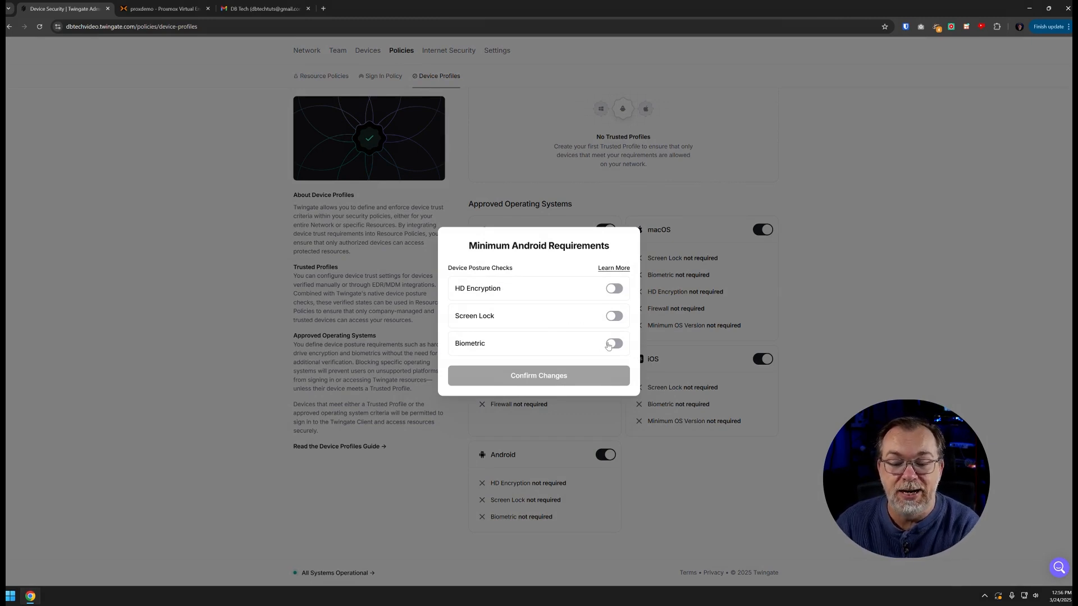
pyautogui.click(613, 318)
pyautogui.click(614, 344)
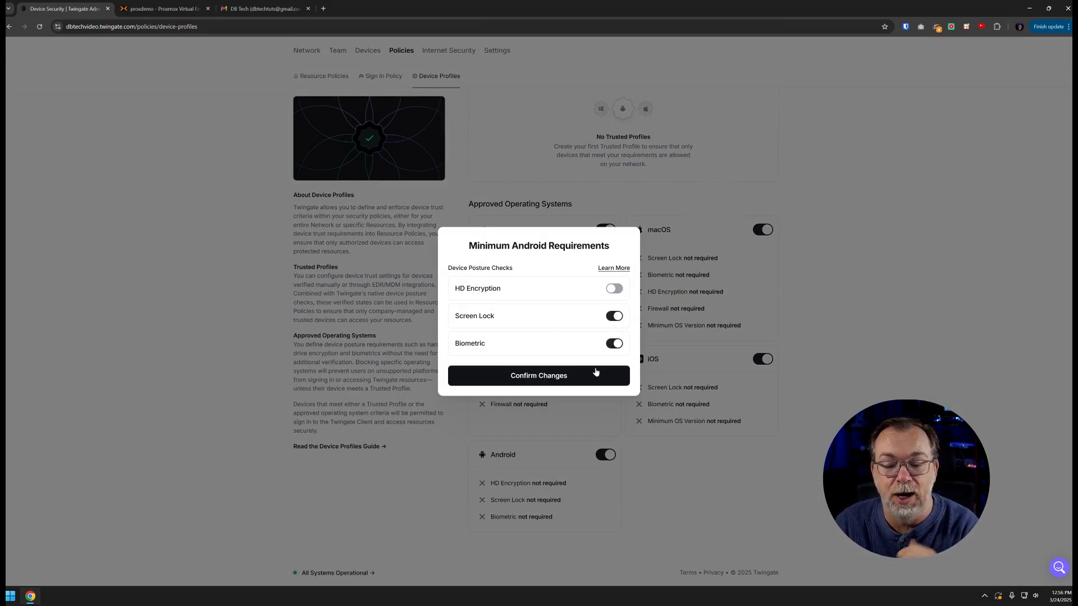
pyautogui.click(566, 384)
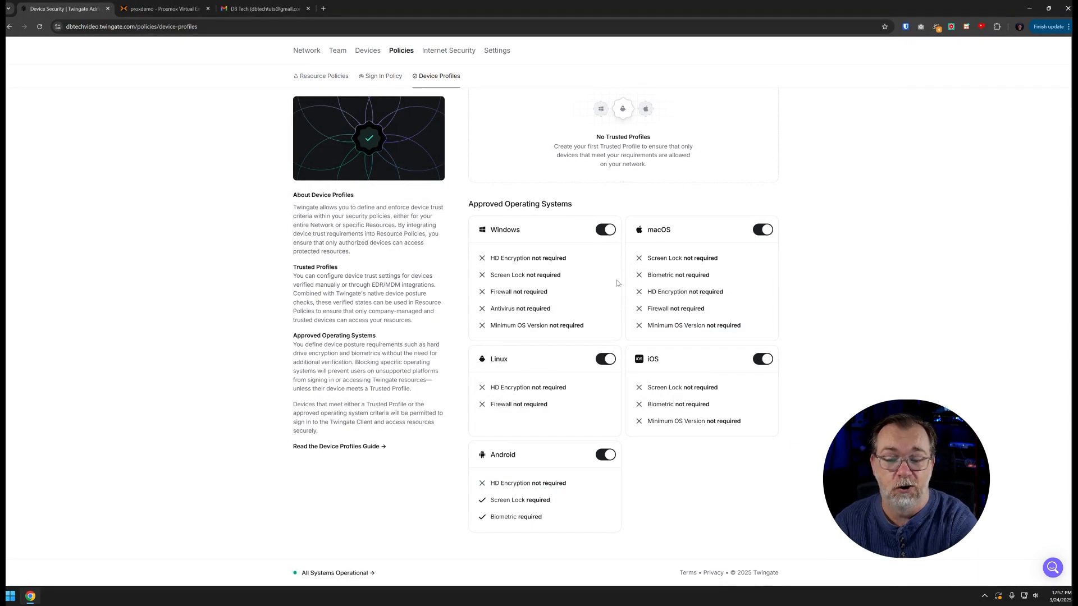
pyautogui.scroll(2, 616, 283)
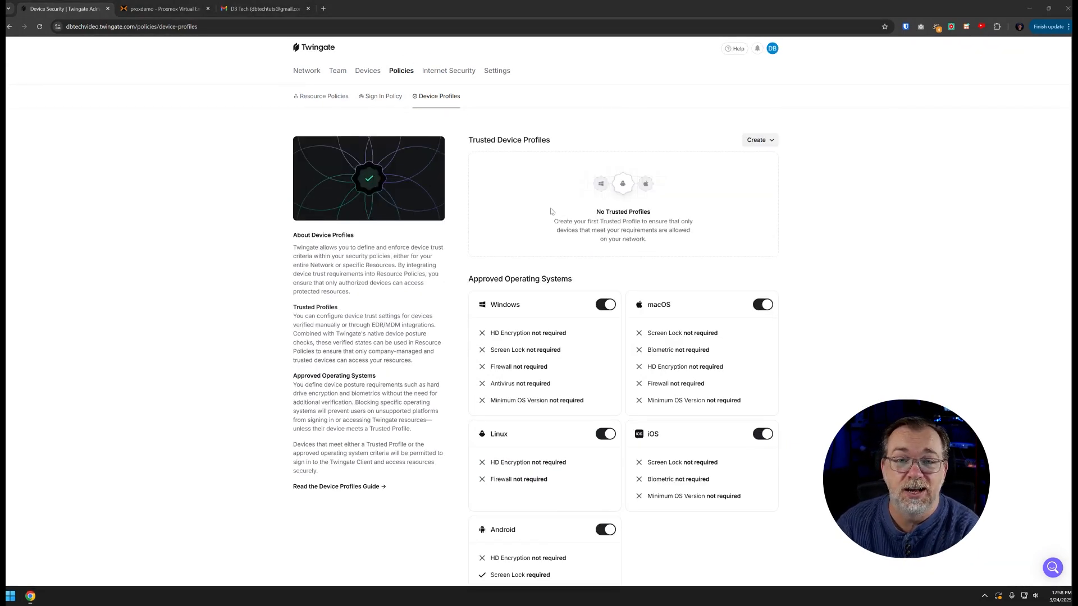
# On the Sign In Policy, review the 30-day re-authentication interval and close without changes
pyautogui.click(384, 98)
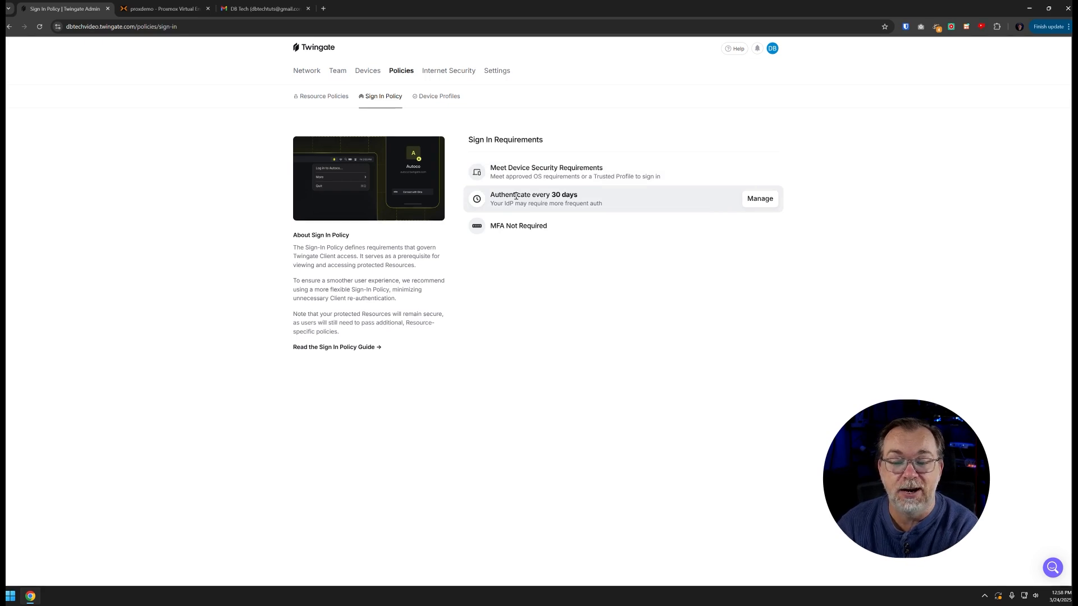
pyautogui.click(755, 202)
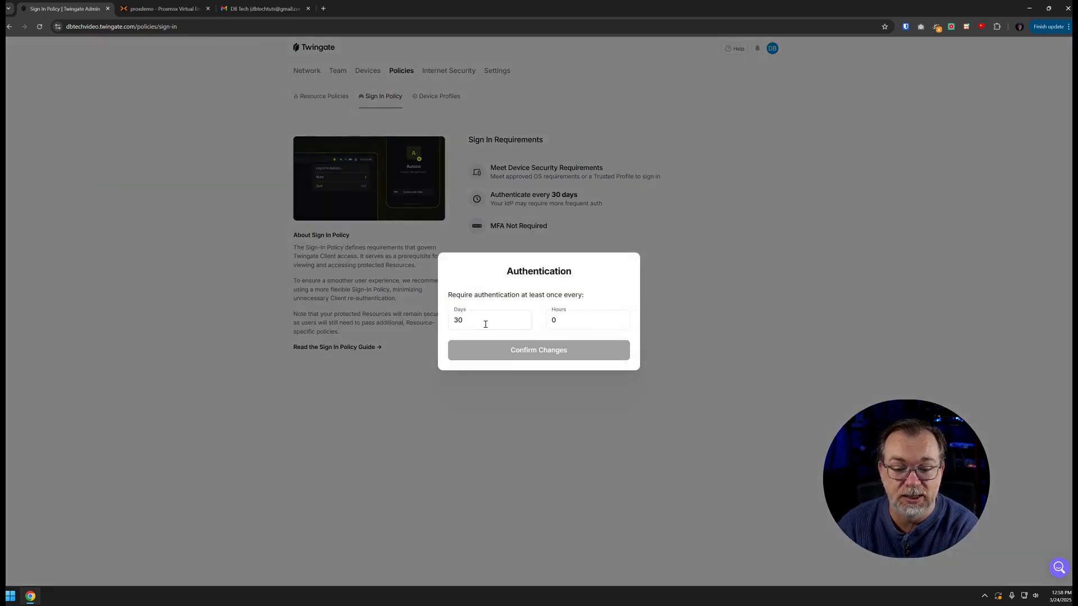
pyautogui.doubleClick(464, 319)
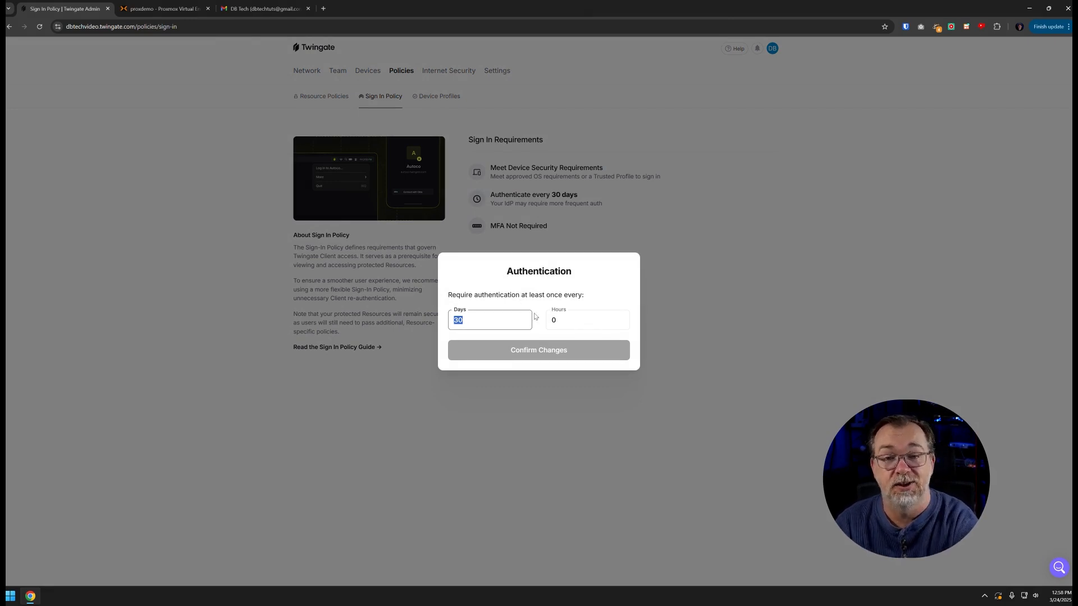
pyautogui.click(715, 297)
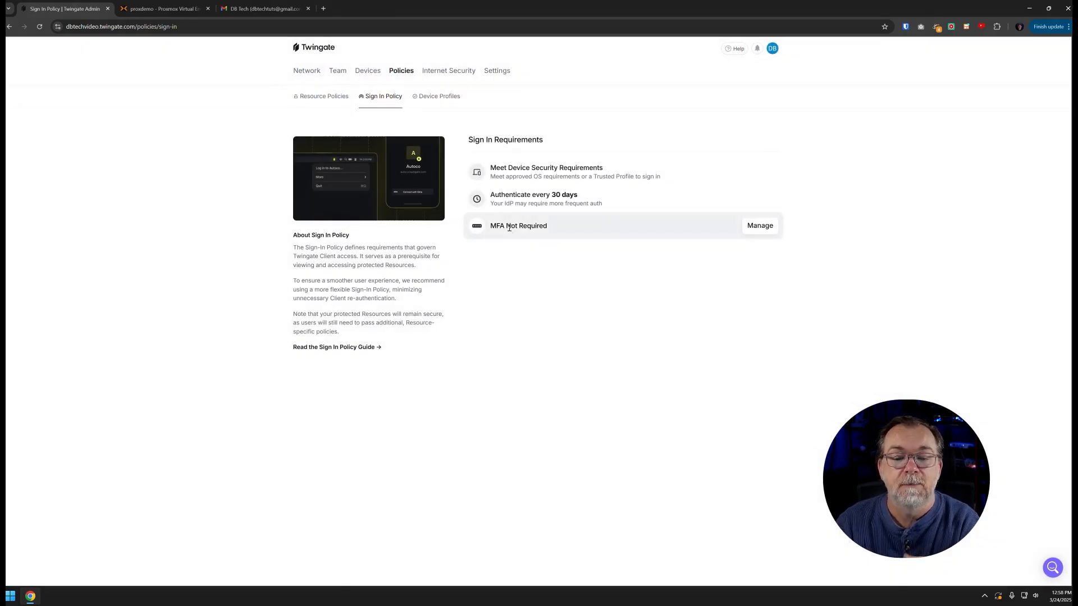
# Try requiring MFA, then revert to MFA not required and close without saving
pyautogui.click(745, 226)
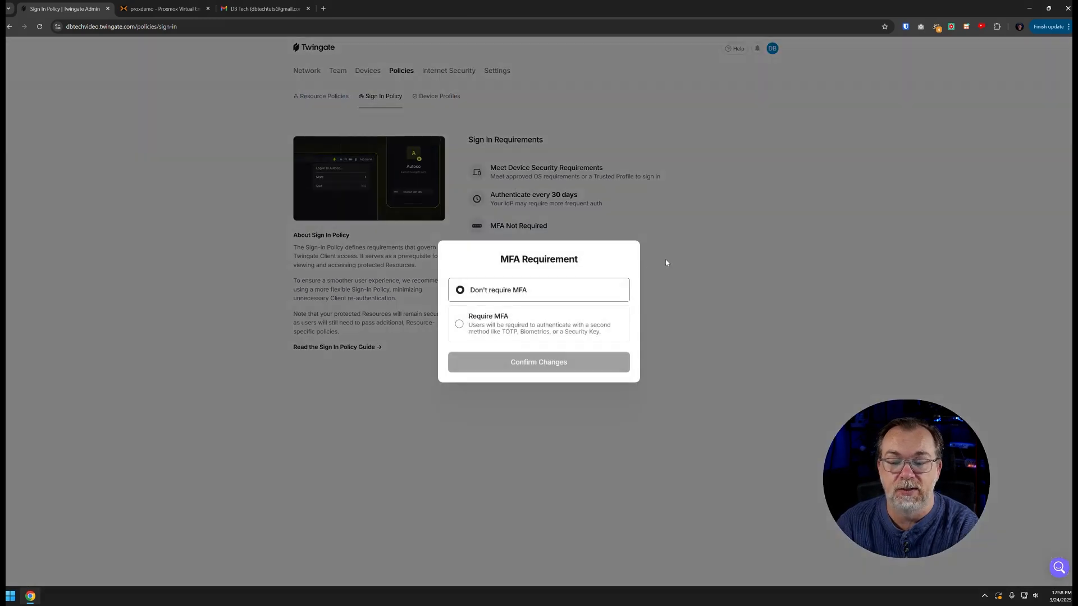
pyautogui.click(522, 329)
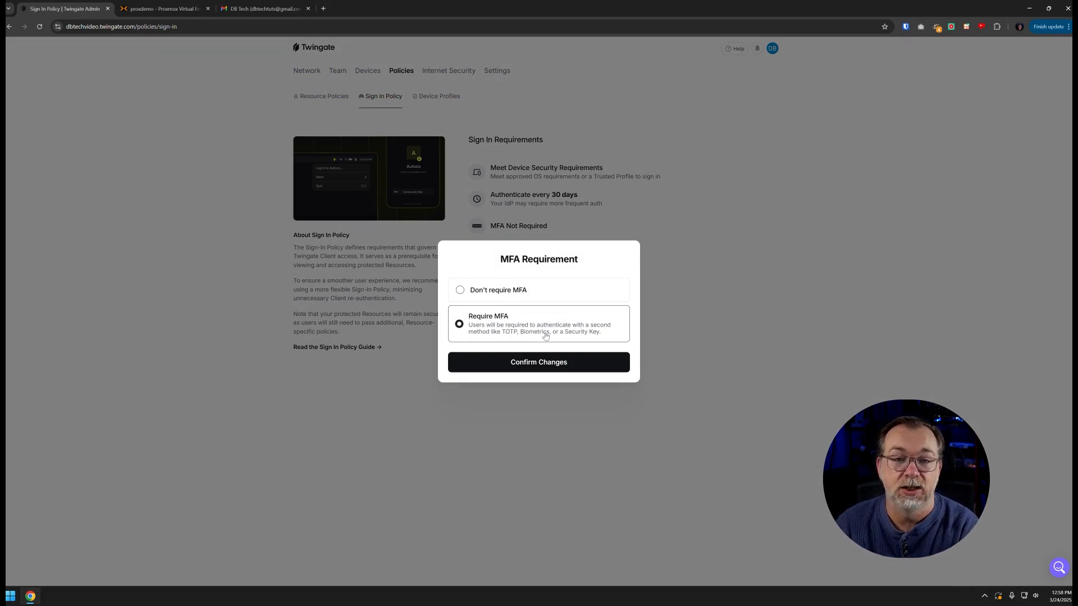
pyautogui.click(529, 291)
pyautogui.click(773, 269)
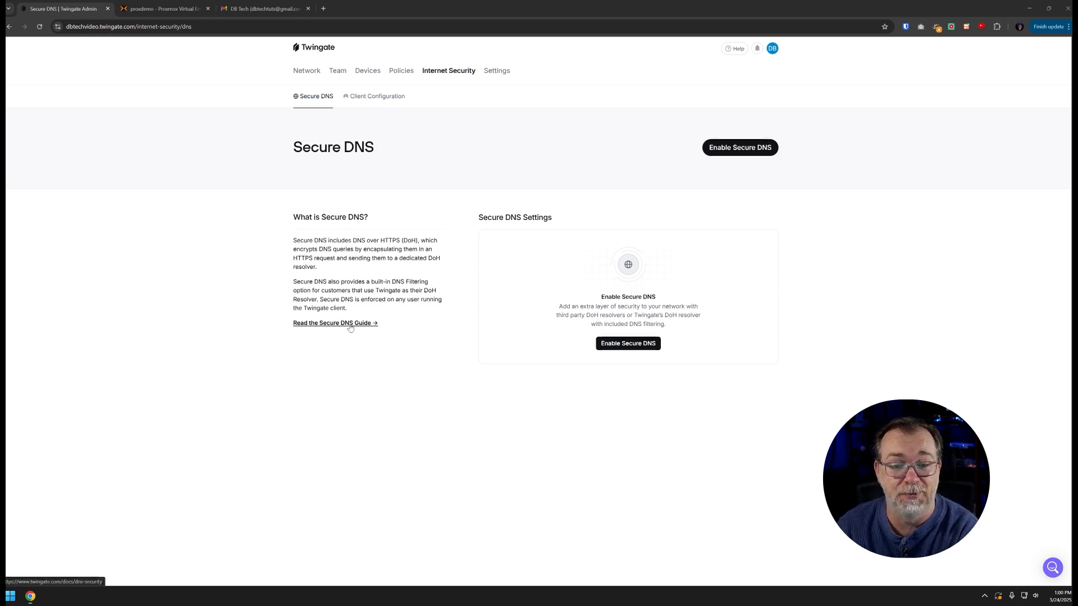
# Start Secure DNS setup and look at the custom DoH resolver option without enabling it
pyautogui.click(617, 347)
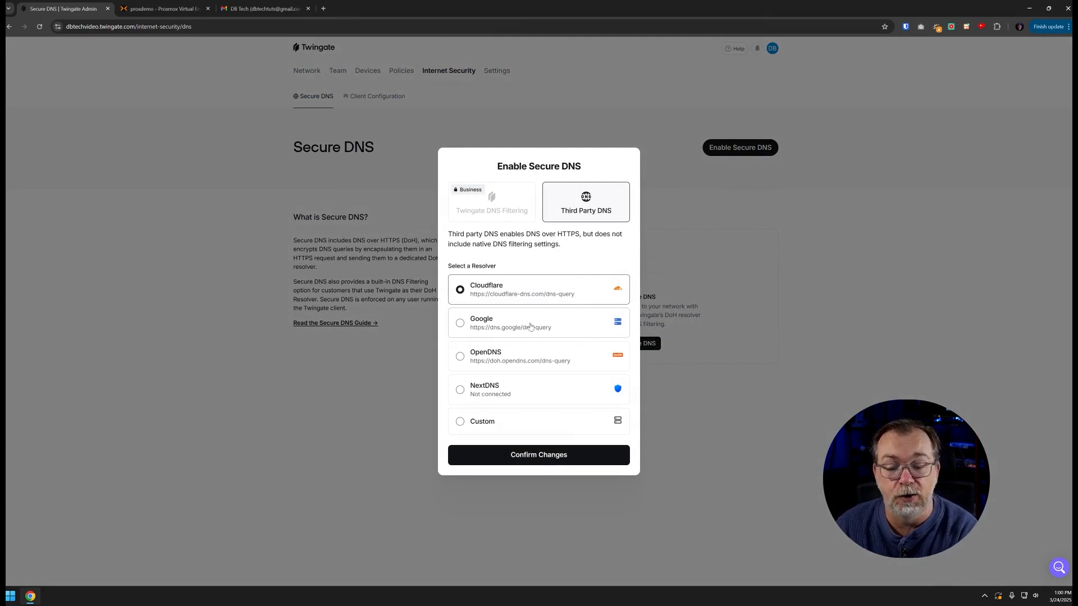
pyautogui.click(501, 421)
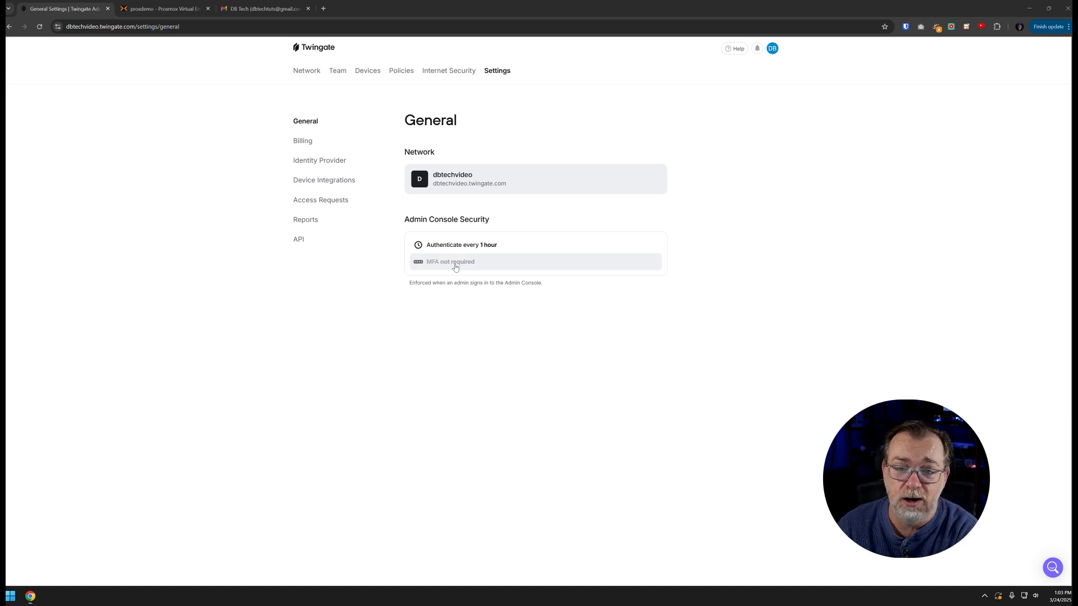
# View the billing plan, identity provider options, device integrations, access request notifications, audit reports and API tokens pages
pyautogui.click(299, 144)
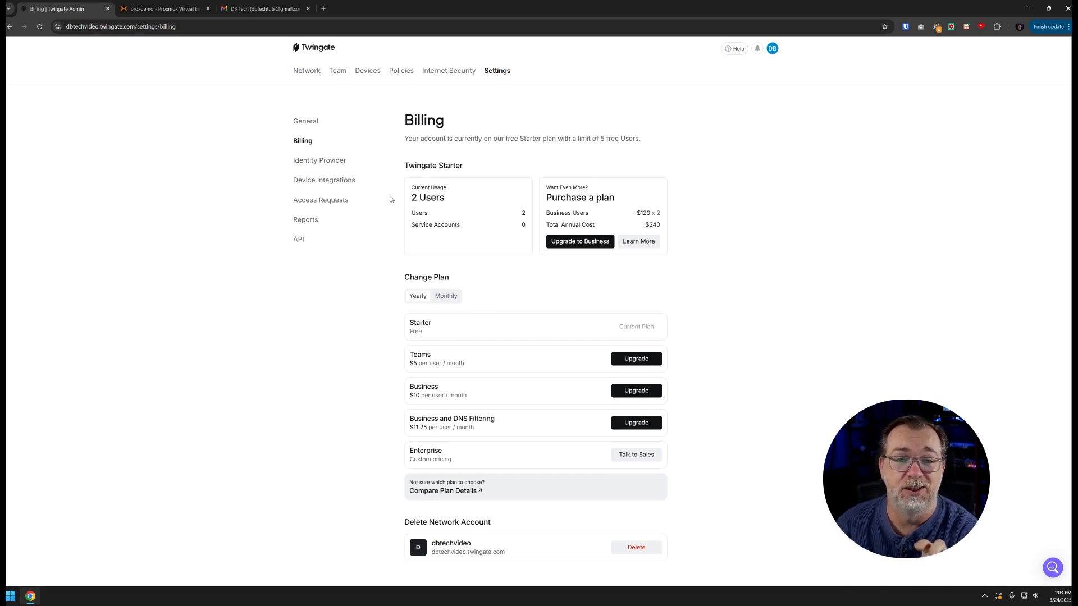
pyautogui.click(326, 164)
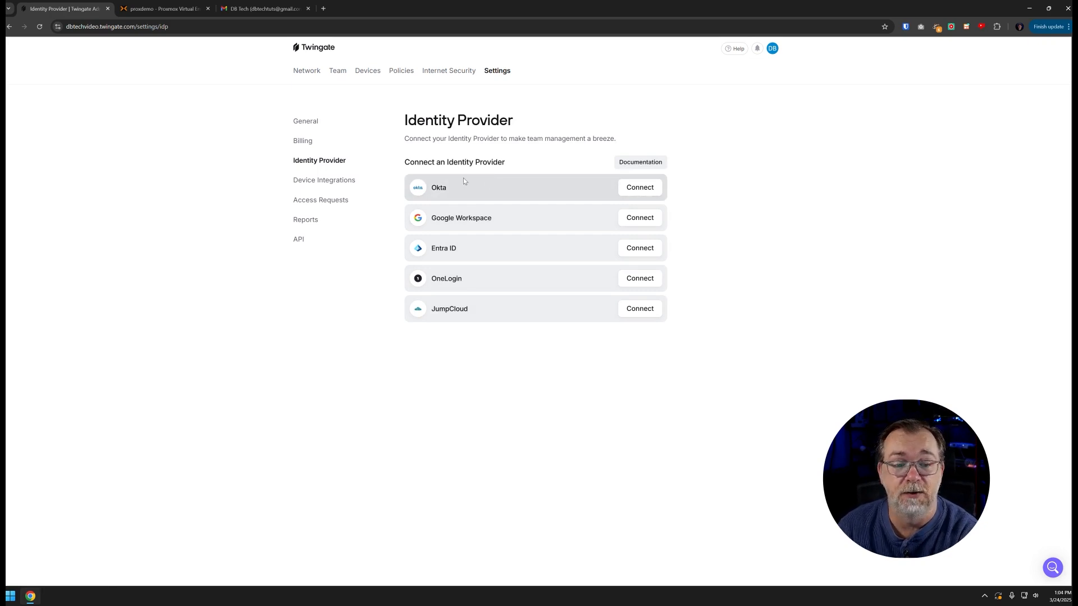
pyautogui.click(338, 180)
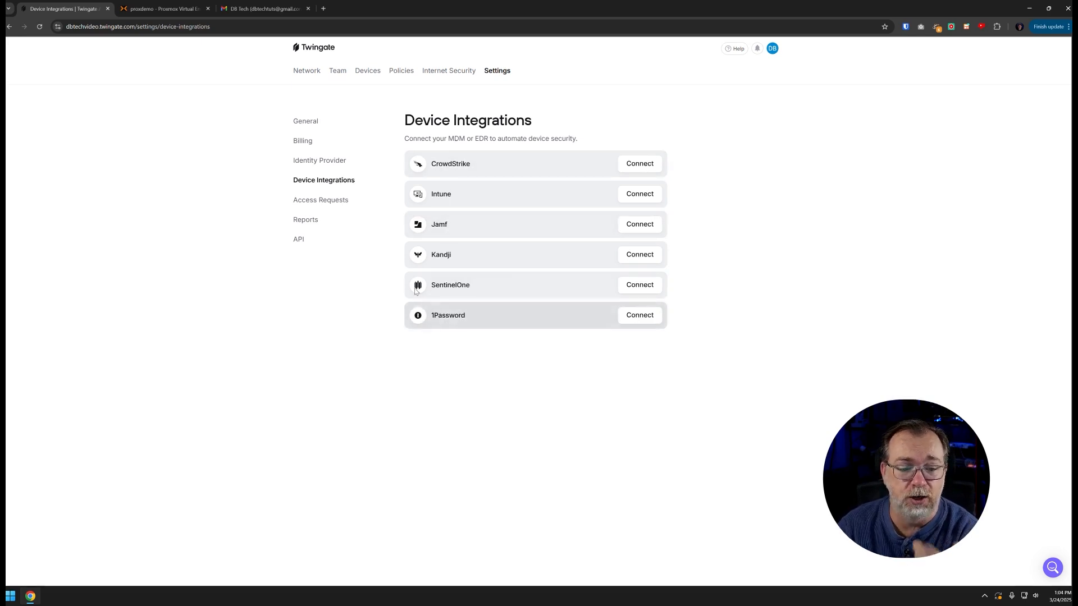
pyautogui.click(334, 203)
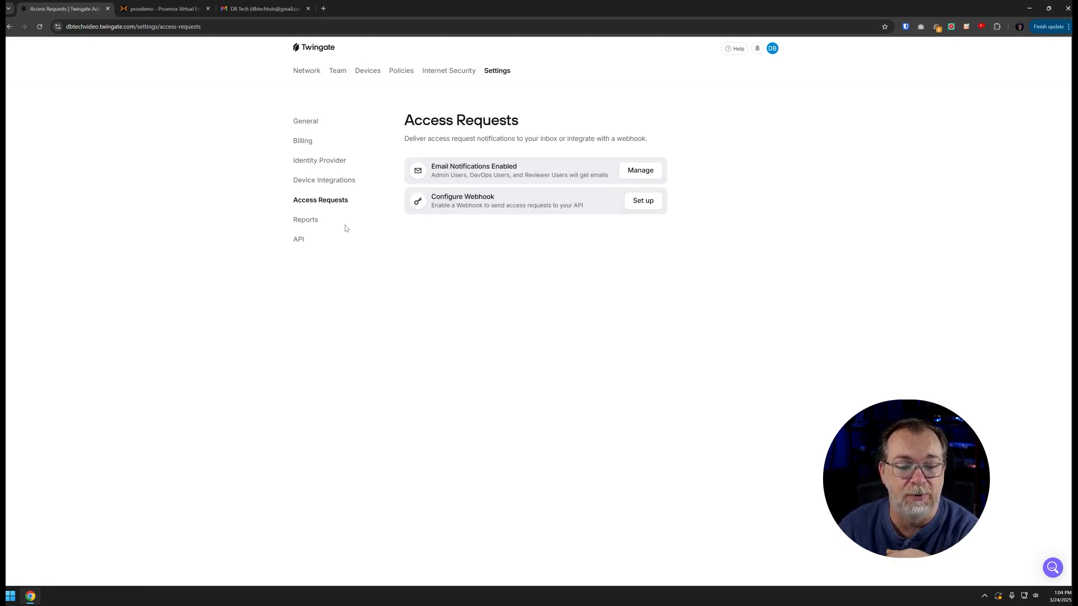
pyautogui.click(307, 221)
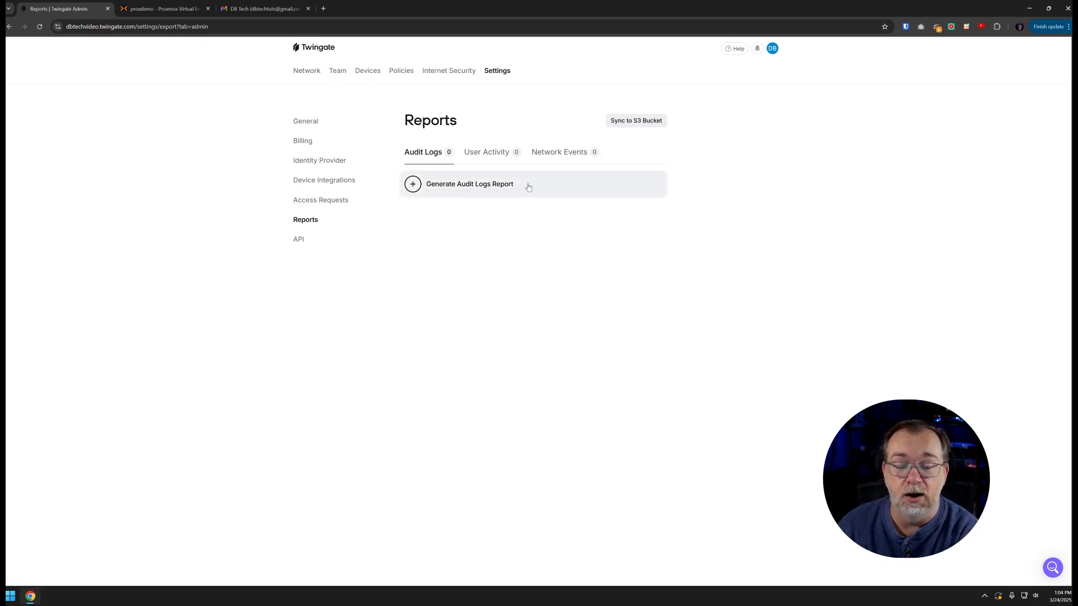
pyautogui.click(301, 243)
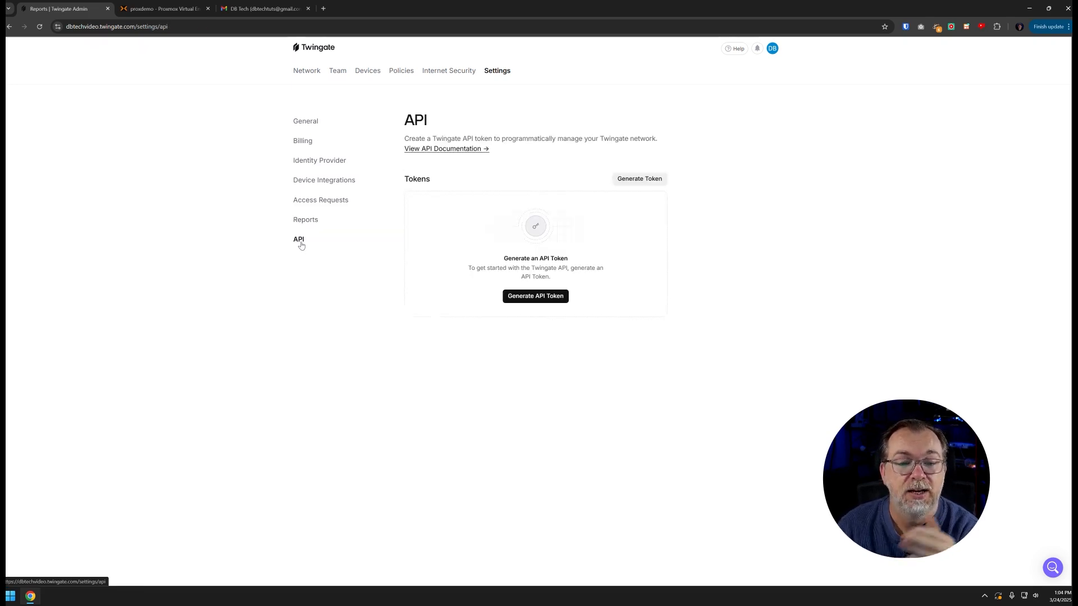